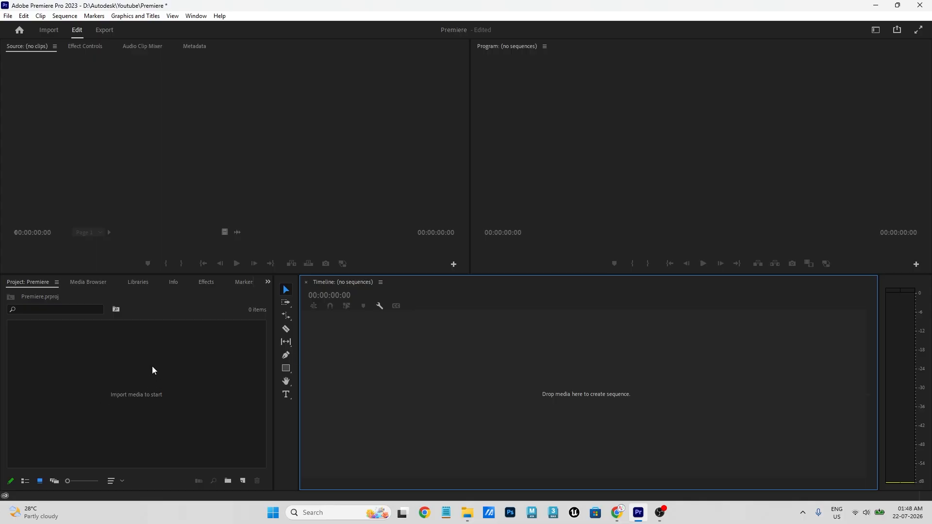
- Import all eight video files from Downloads > Premiere Pro into the project
double_click(103, 394)
click(268, 183)
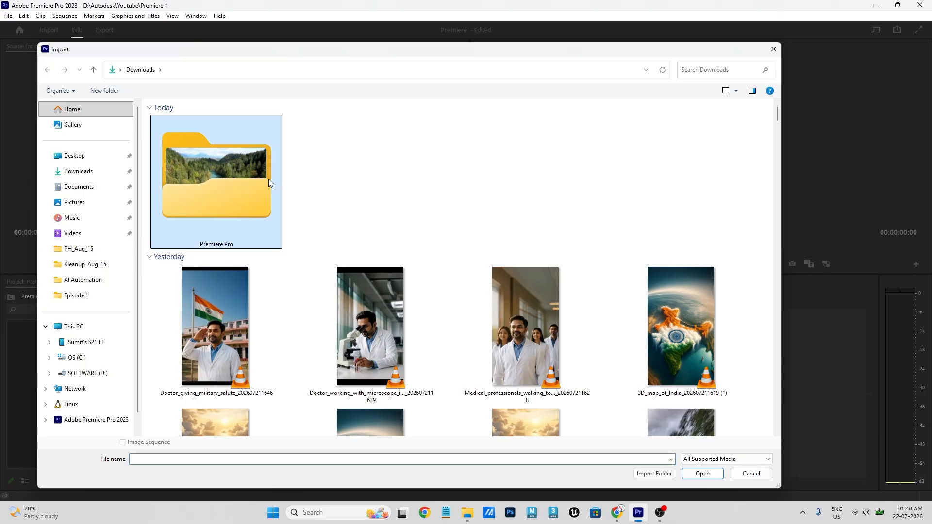
double_click(220, 202)
drag(194, 306, 256, 99)
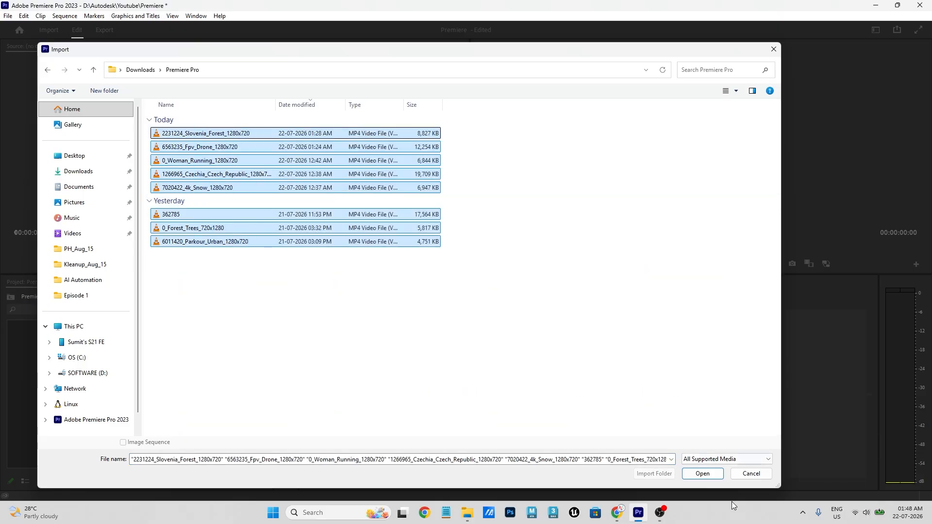
click(703, 473)
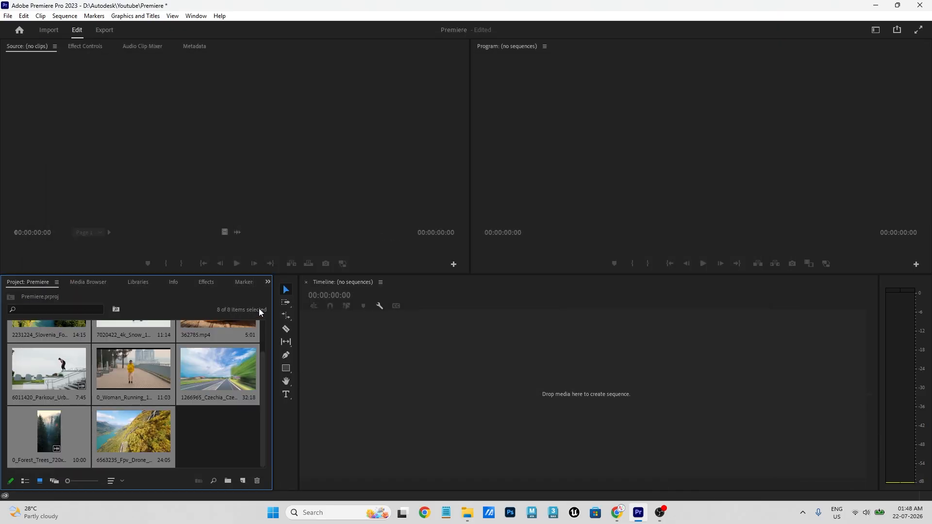
click(222, 436)
scroll(214, 436, up, 1)
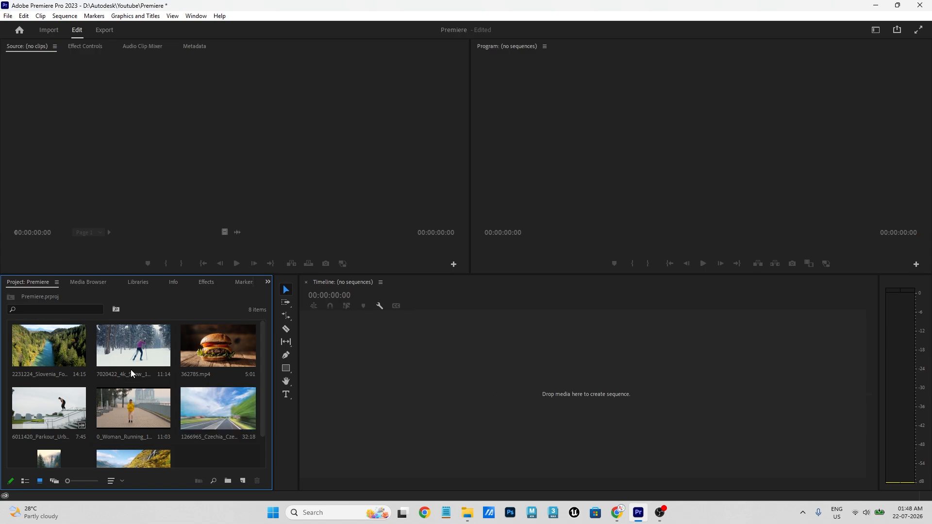
- Create a sequence from the 2231224_Slovenia_Forest_1280x720 clip and play it
drag(57, 356, 423, 416)
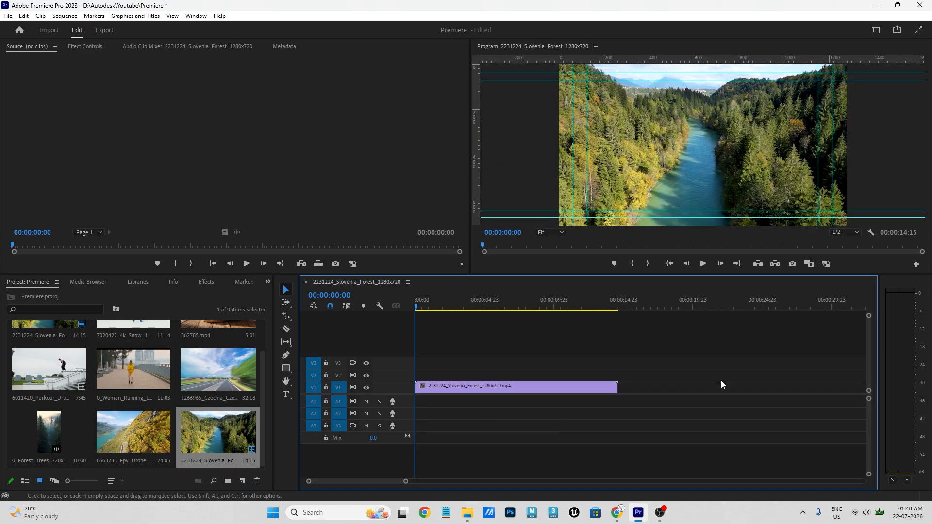
drag(418, 302, 334, 316)
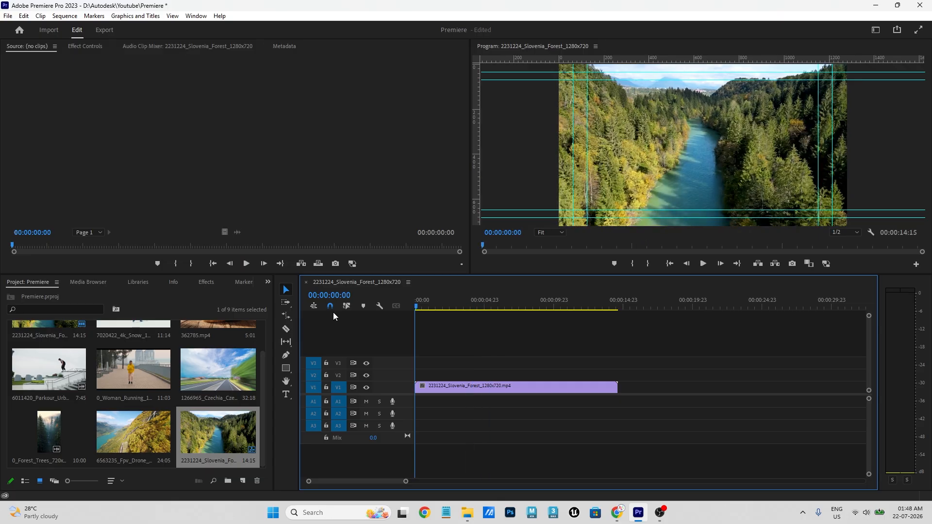
click(703, 263)
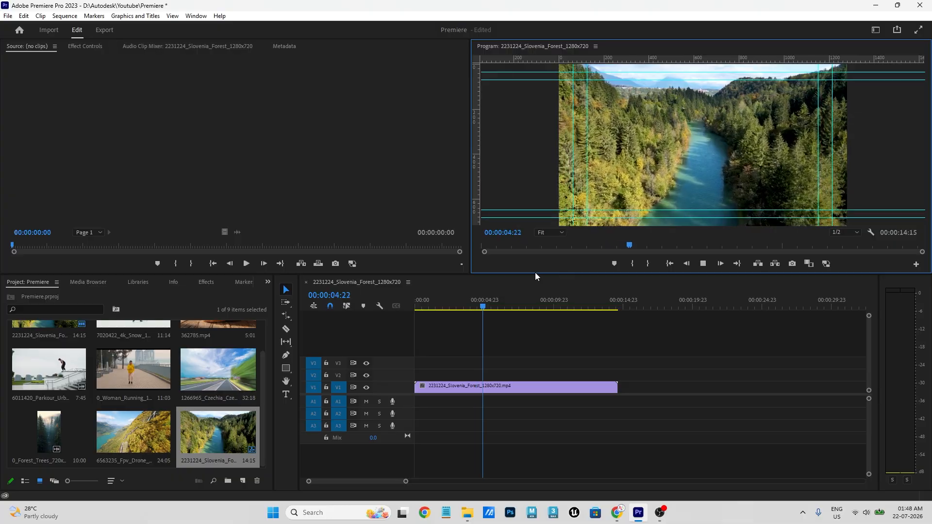
- Make the monitor panels taller, stop playback and return the playhead to the start
drag(535, 274, 534, 307)
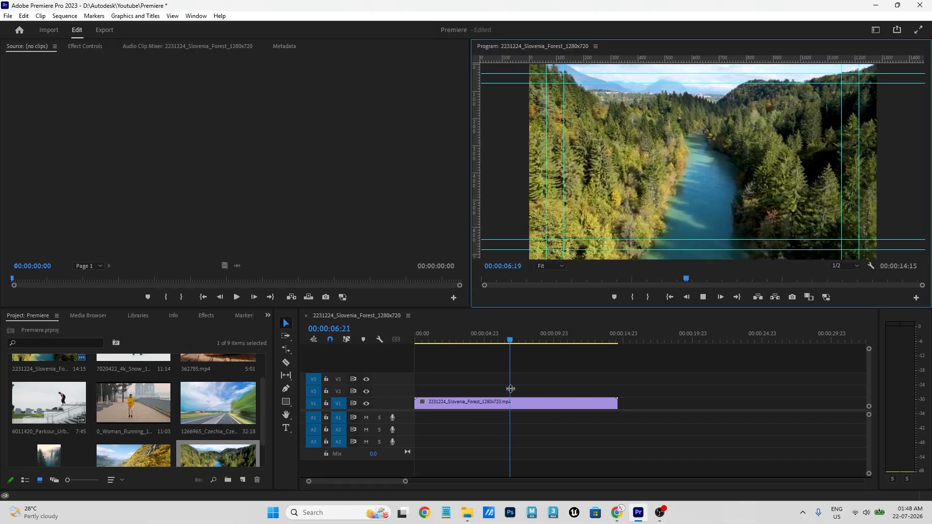
click(574, 334)
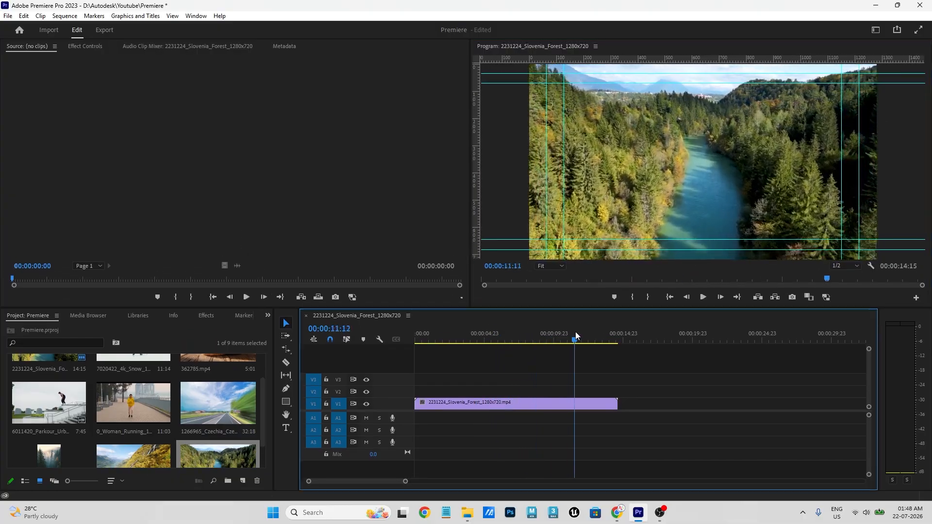
drag(565, 342, 396, 339)
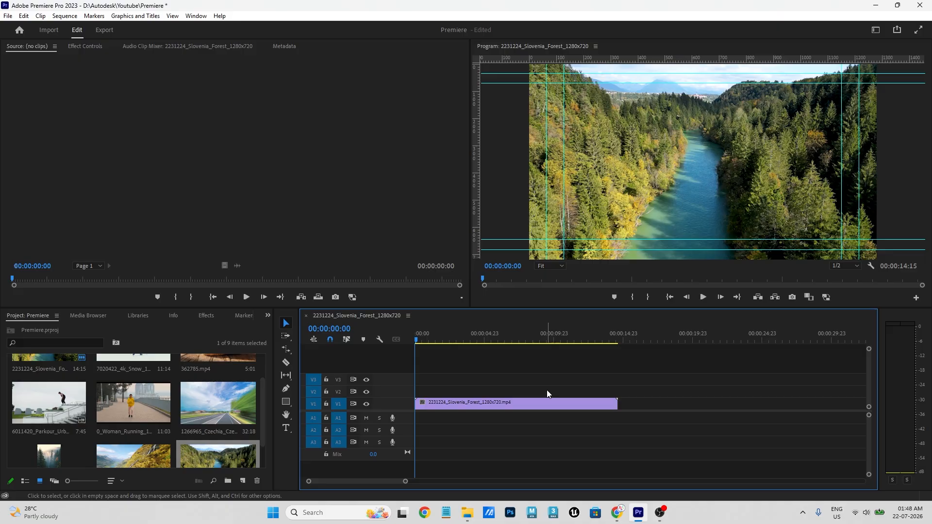
click(291, 350)
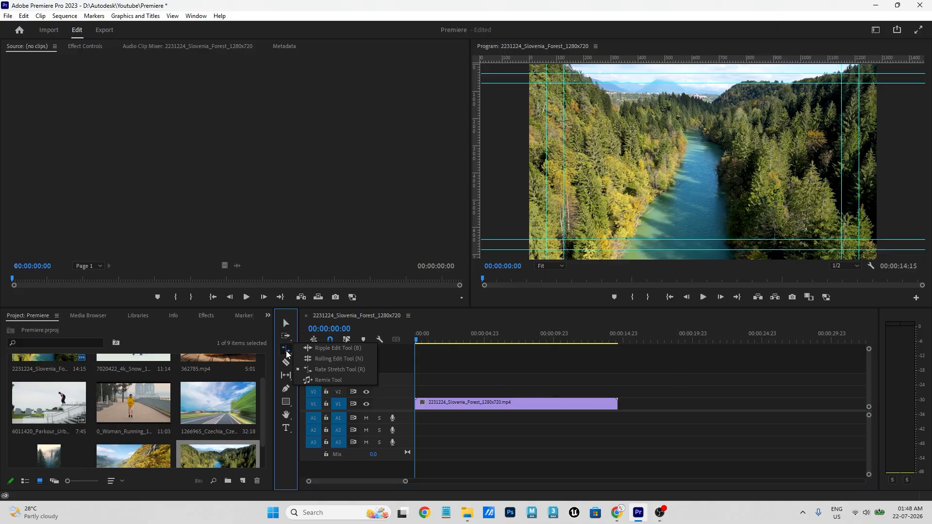
- Rate-stretch the forest clip down to about 6 seconds and preview it
click(340, 369)
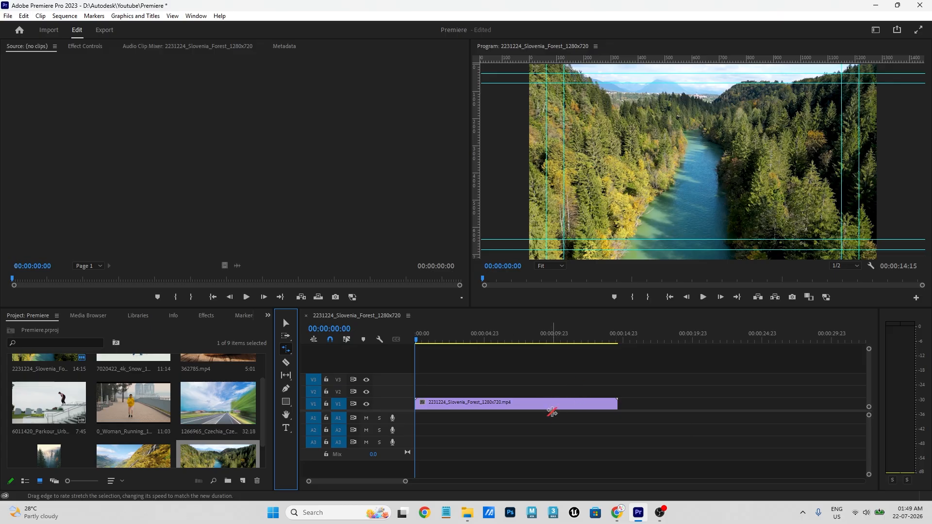
click(541, 400)
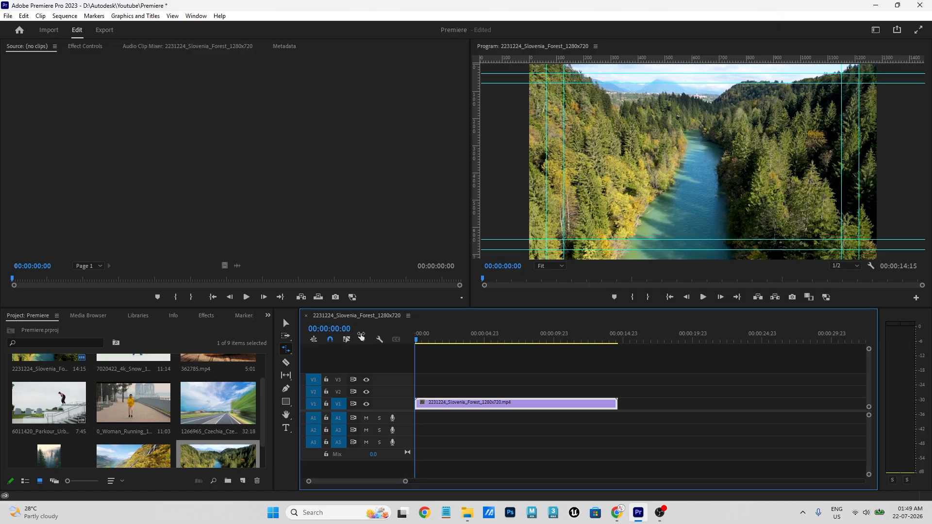
key(space)
key(space)
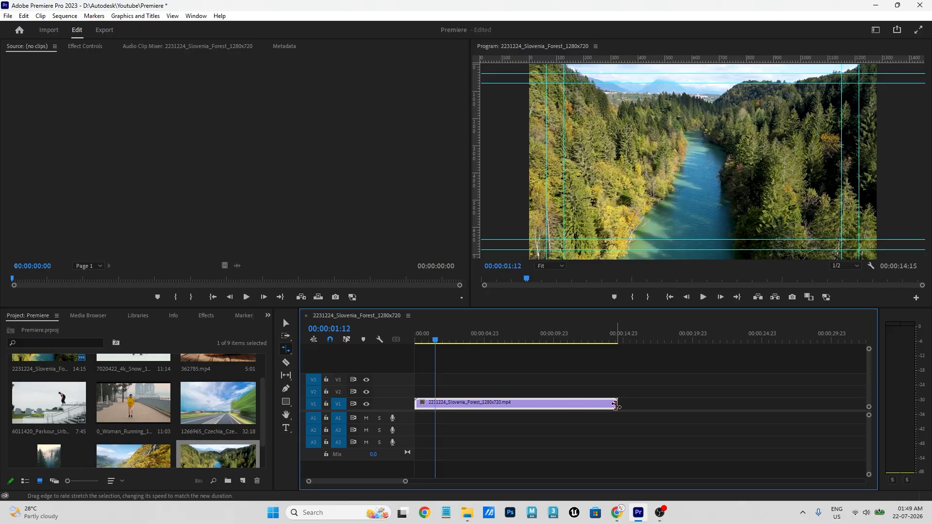
drag(616, 404, 509, 403)
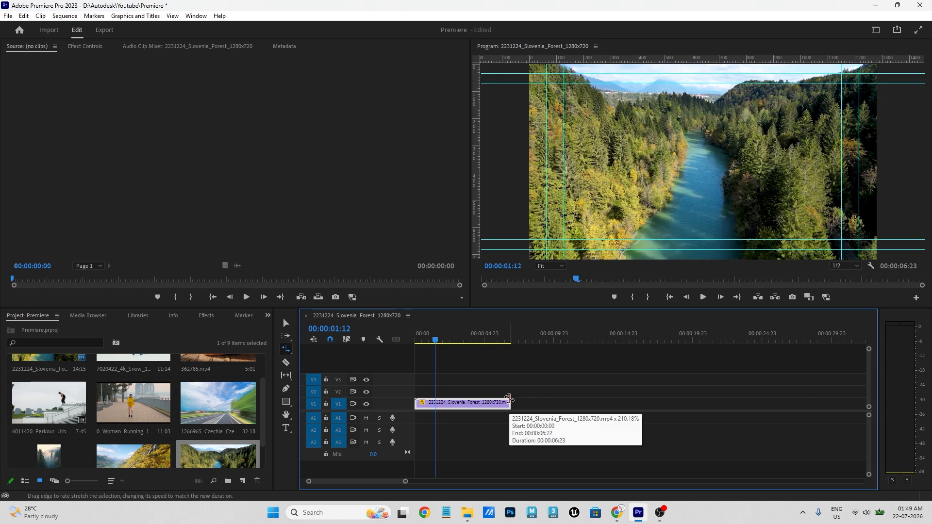
drag(474, 338, 353, 340)
click(702, 298)
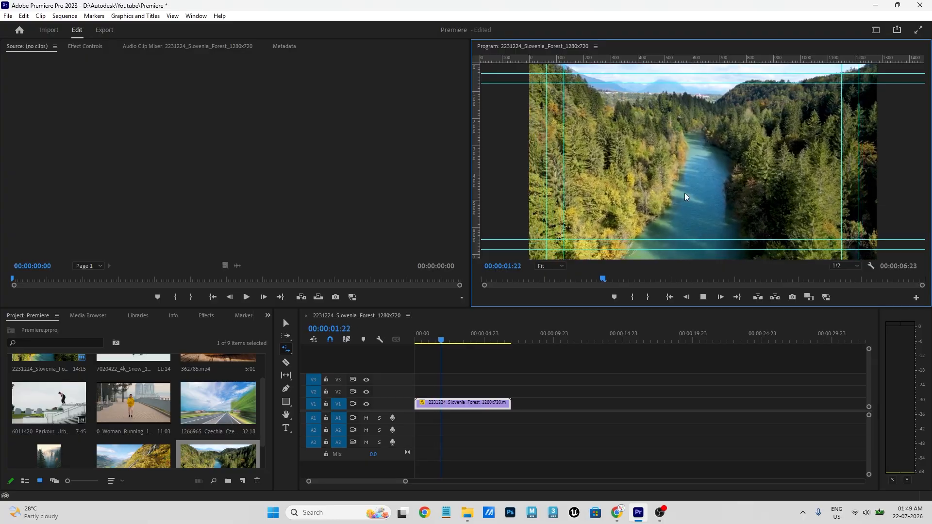
drag(462, 337, 396, 347)
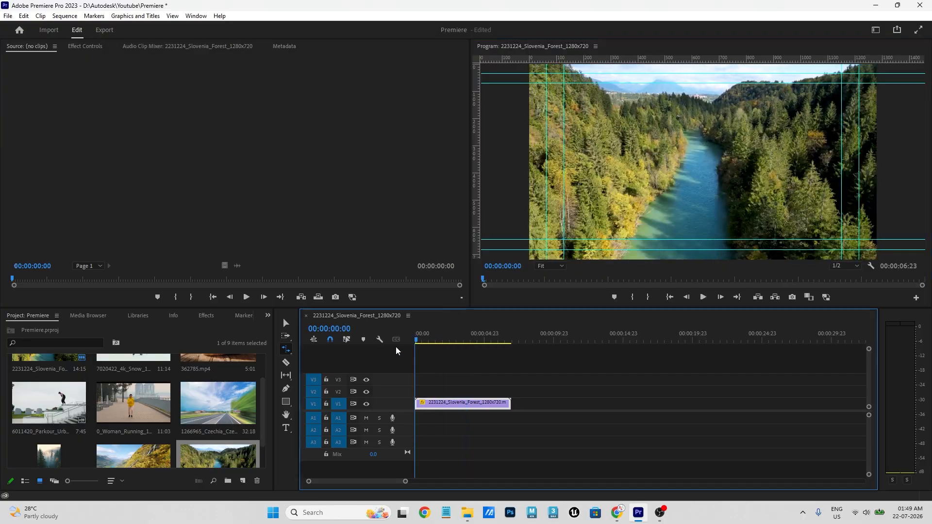
- Shorten the clip further to 2:18, then to 00:00:01:08 (1096.88%), previewing each
drag(509, 403, 451, 402)
click(702, 297)
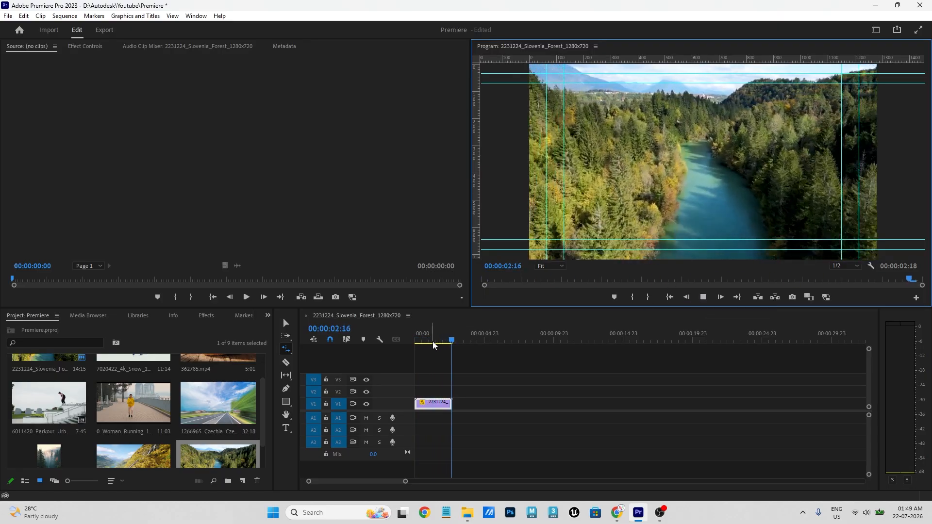
drag(451, 404, 432, 404)
click(702, 297)
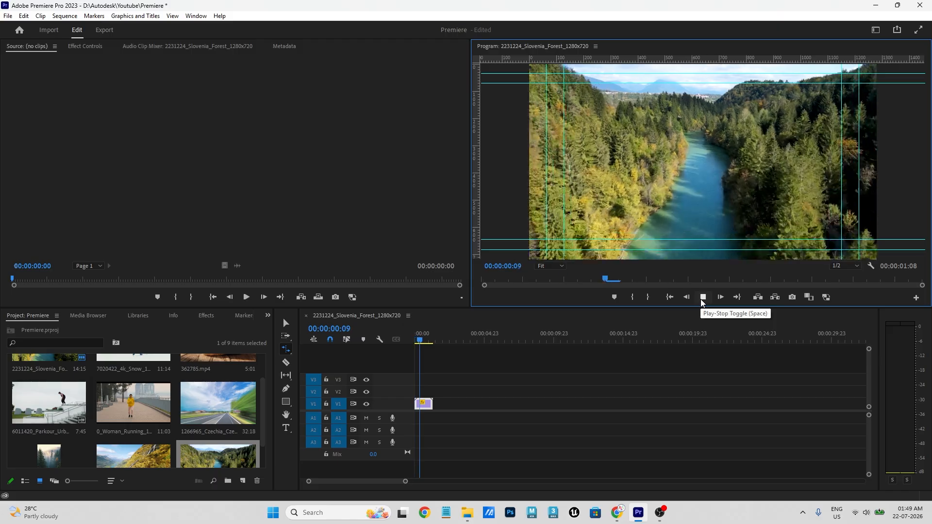
drag(427, 339, 364, 343)
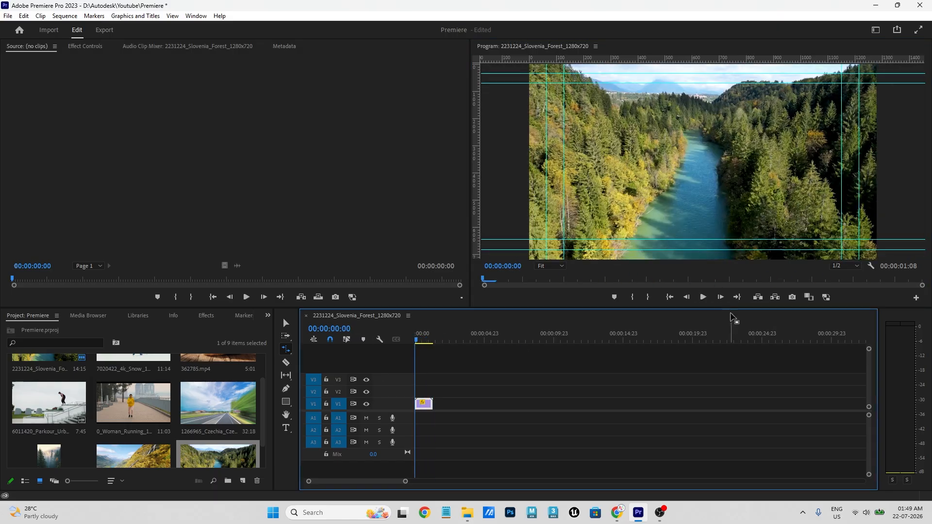
click(703, 297)
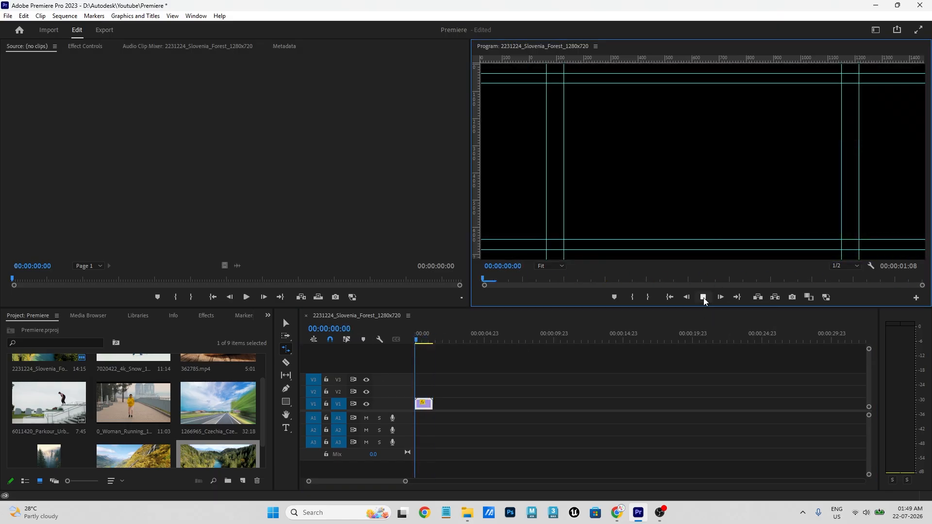
drag(435, 339, 389, 348)
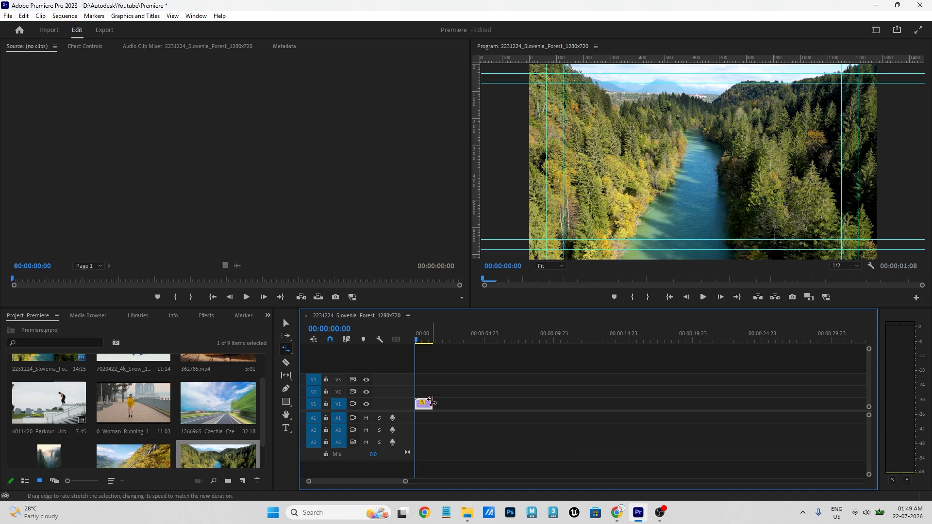
- Rate-stretch the forest clip out to about 31 seconds (47.18% speed) and play it
click(291, 350)
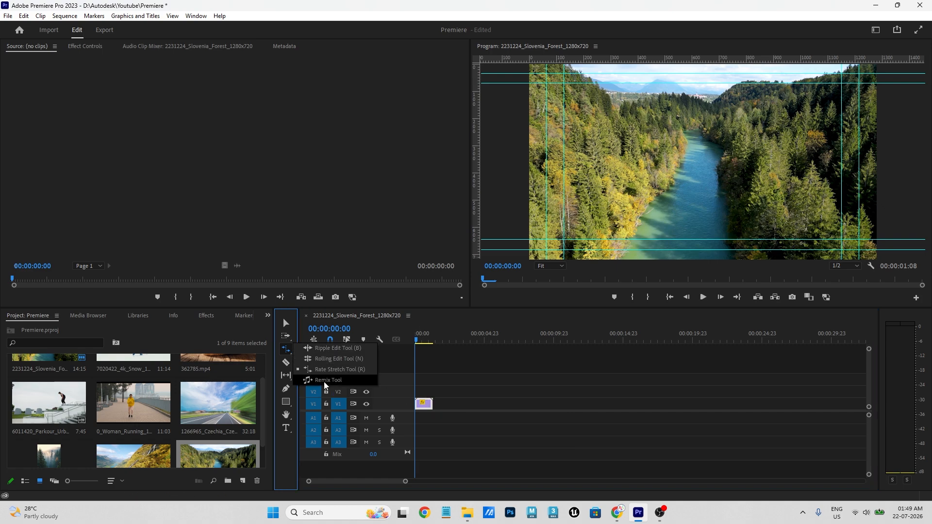
click(432, 403)
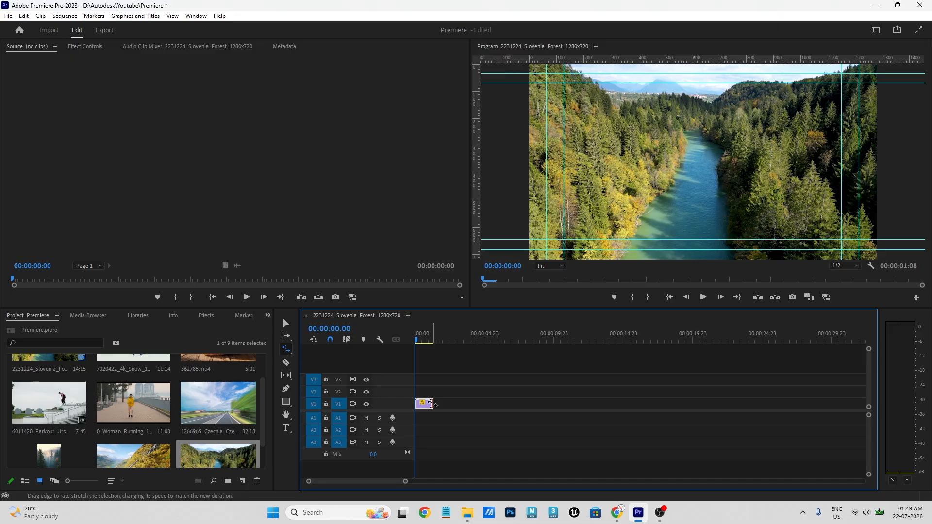
drag(431, 404, 759, 412)
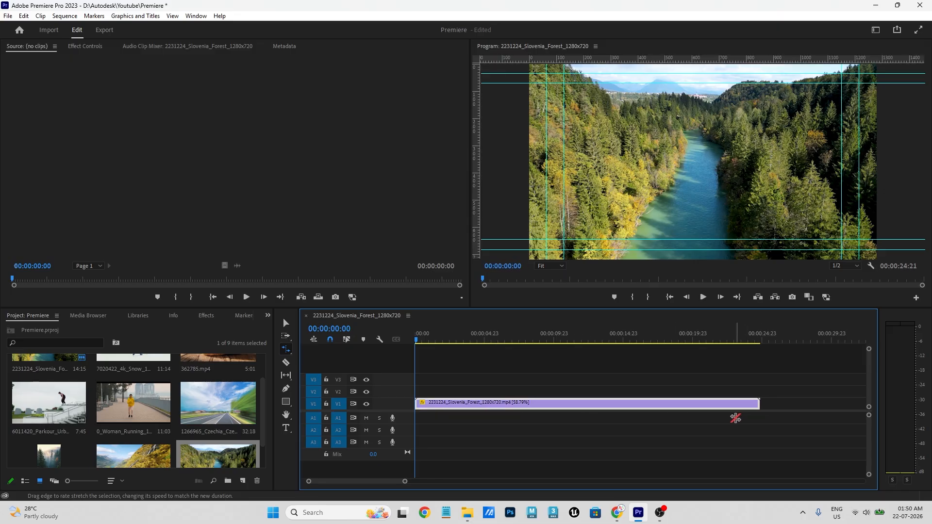
key(space)
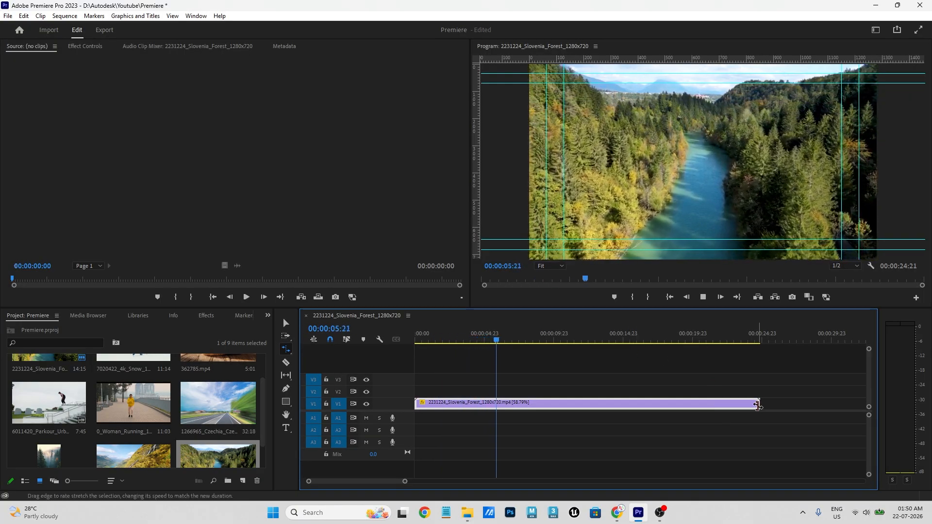
drag(759, 404, 845, 405)
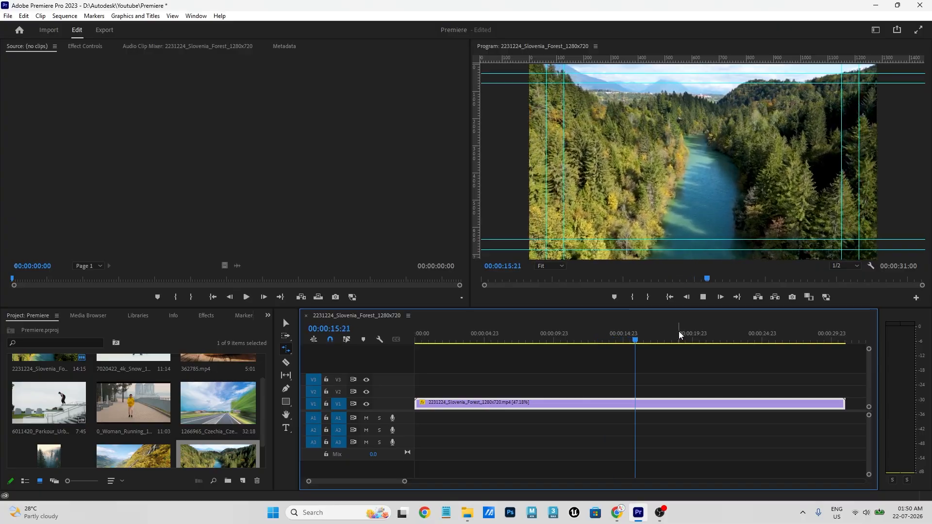
click(537, 336)
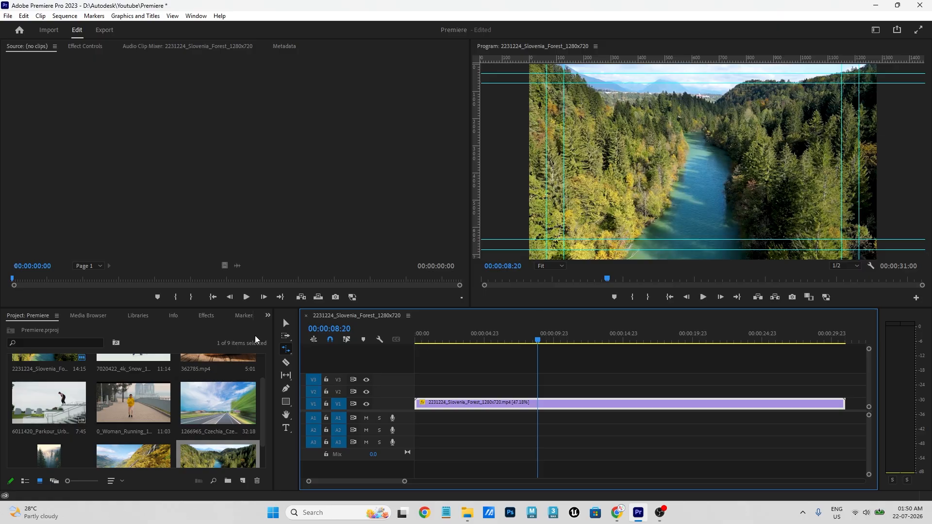
- Undo the rate stretches so the clip returns to 00:00:14:15, then replay it from the start
key(v)
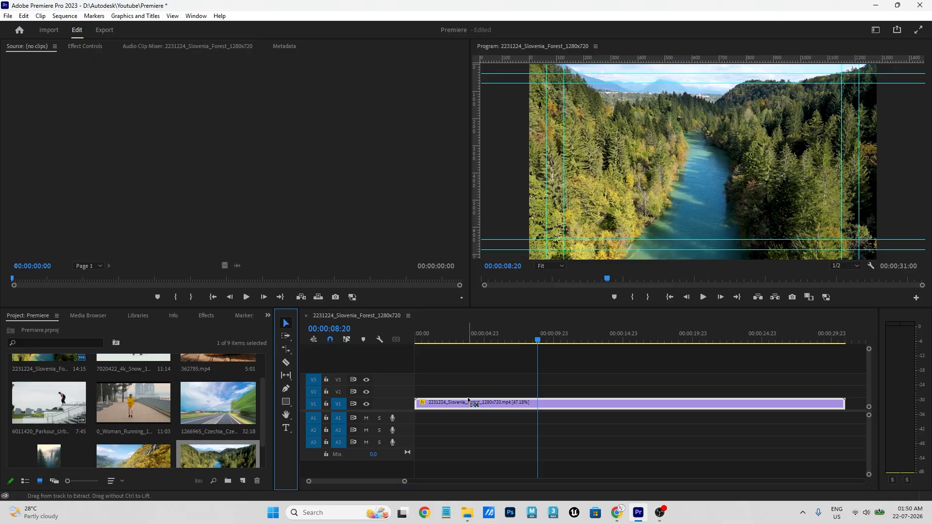
key(ctrl+z)
key(ctrl+z)
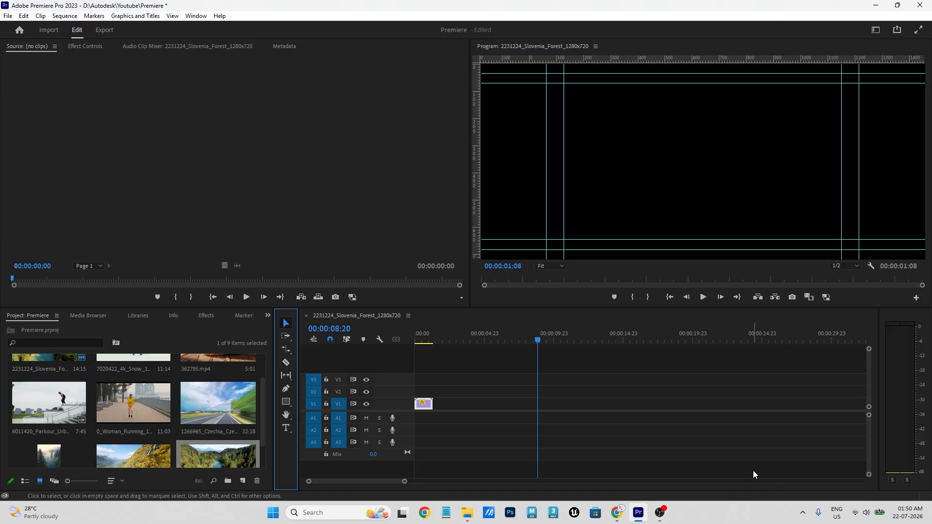
key(ctrl+z)
key(ctrl+z)
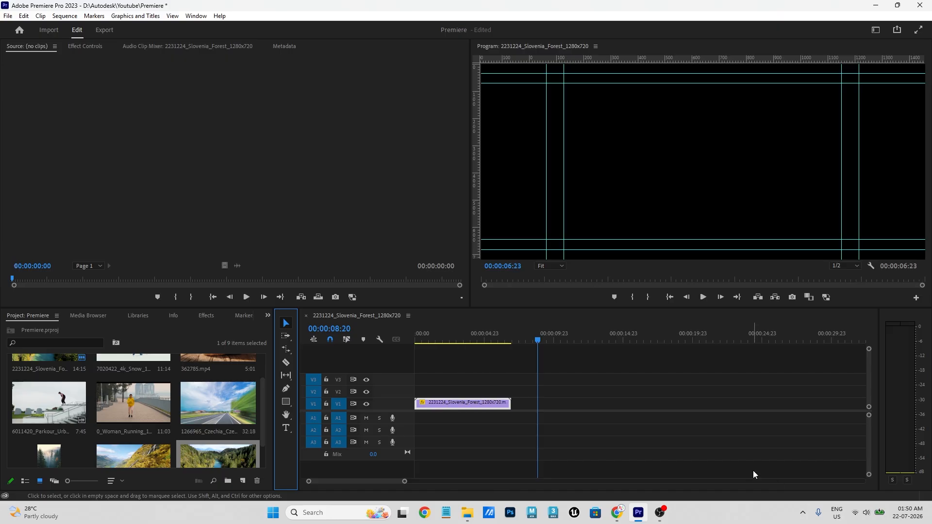
drag(478, 333, 382, 331)
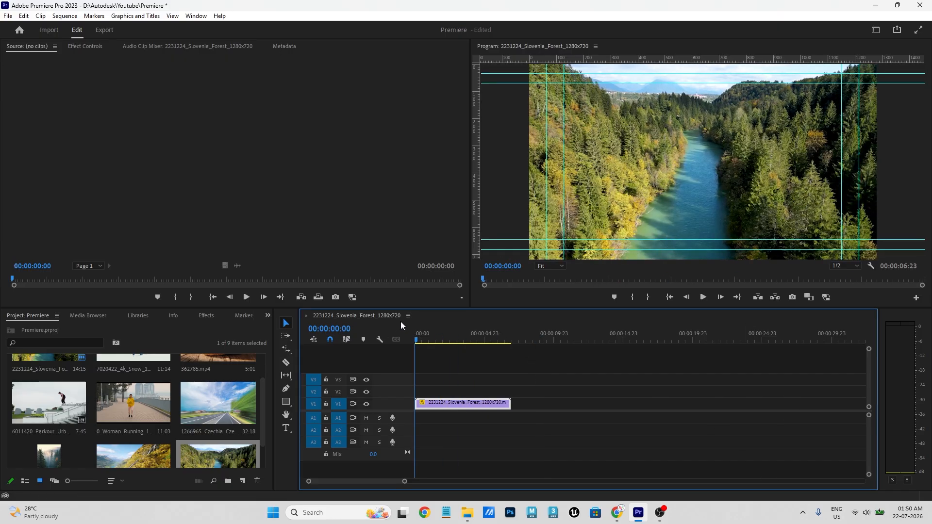
key(ctrl+z)
key(space)
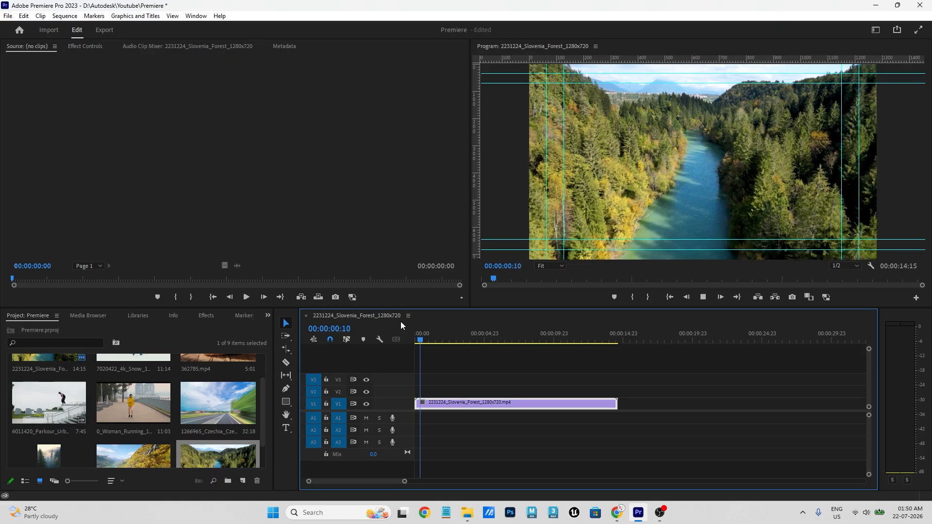
drag(529, 330, 411, 359)
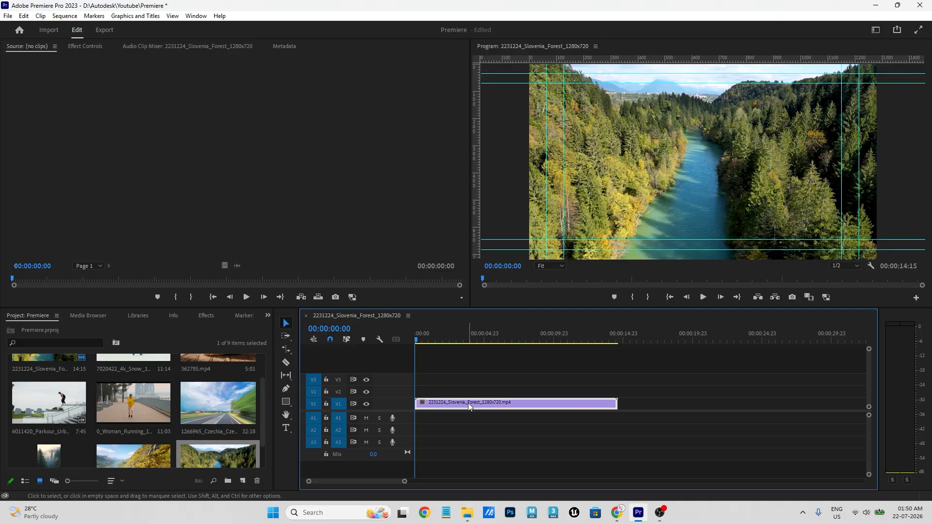
- Enter 50% speed for the forest clip in the Clip Speed / Duration dialog
right_click(494, 400)
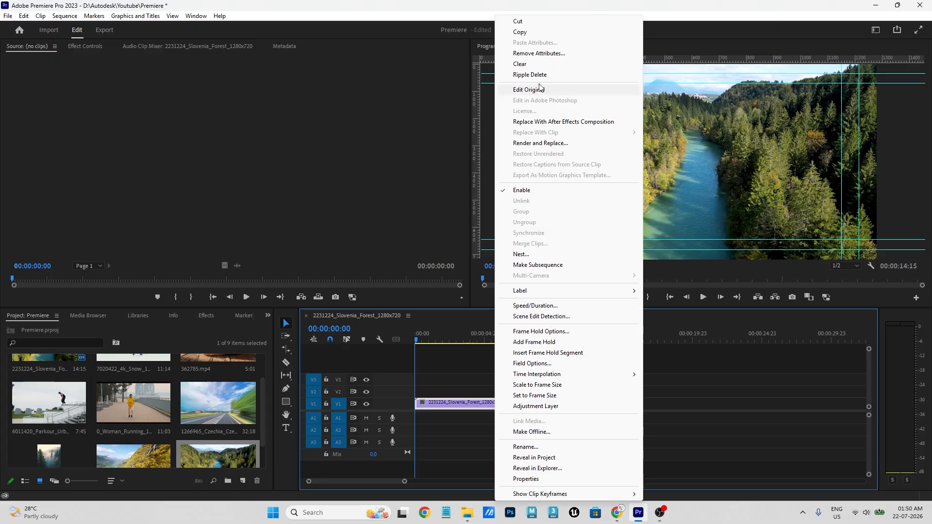
click(535, 306)
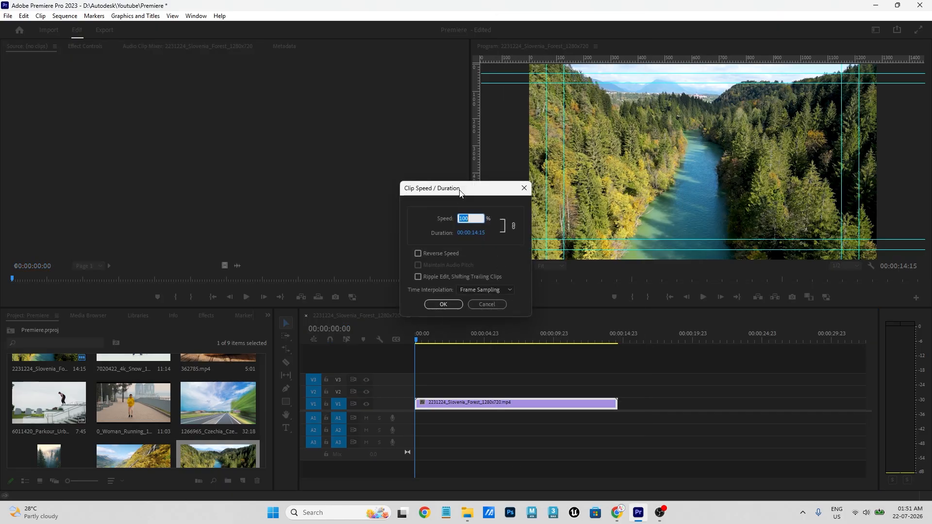
drag(460, 193, 352, 129)
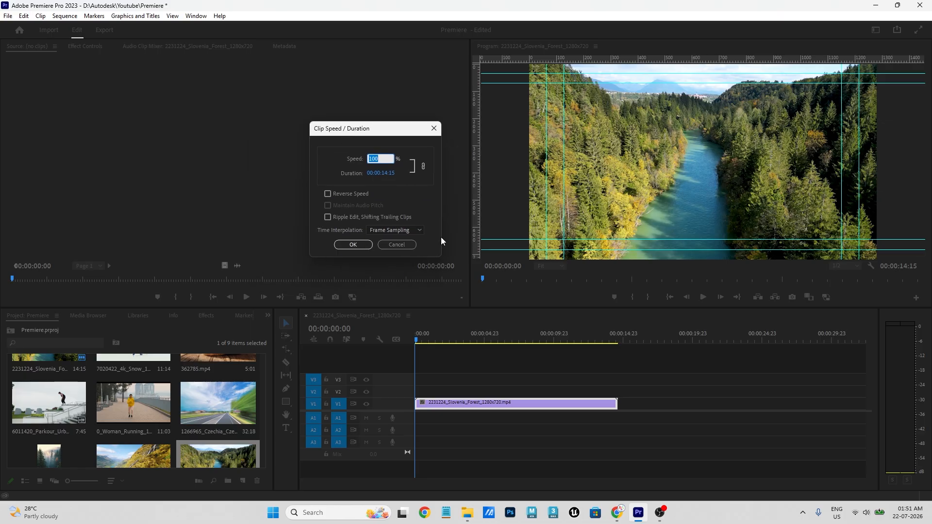
drag(370, 137, 363, 131)
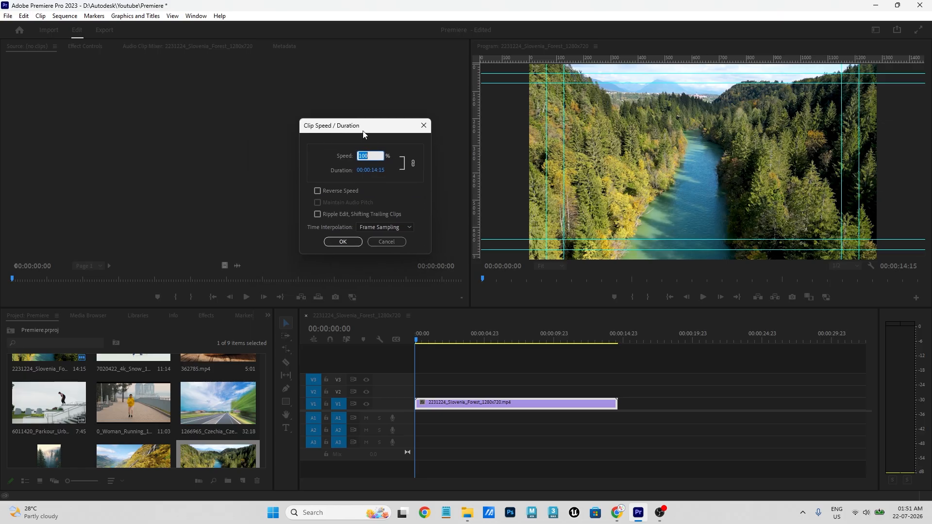
click(331, 142)
click(369, 155)
text(50)
click(395, 181)
- Apply the 50% speed and preview the 00:00:29:06 clip, stopping at 00:00:12:16
click(358, 243)
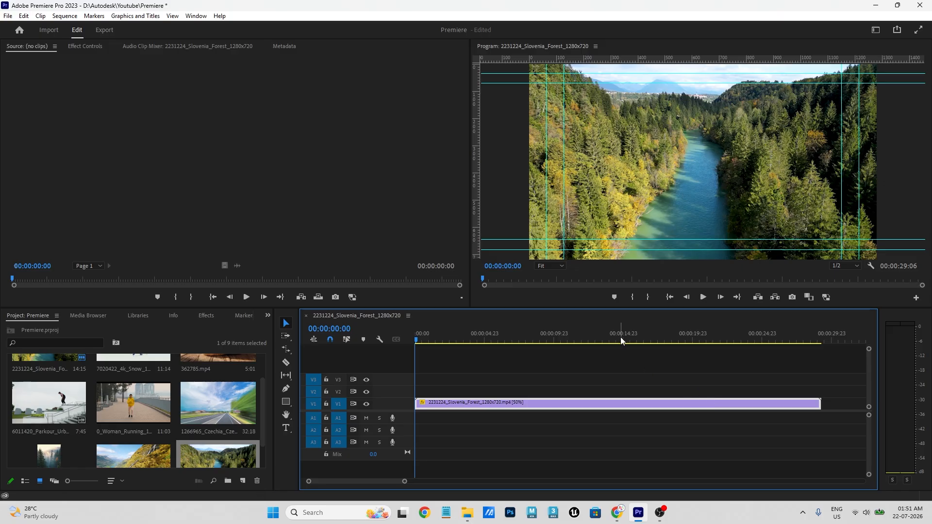
drag(621, 338, 404, 345)
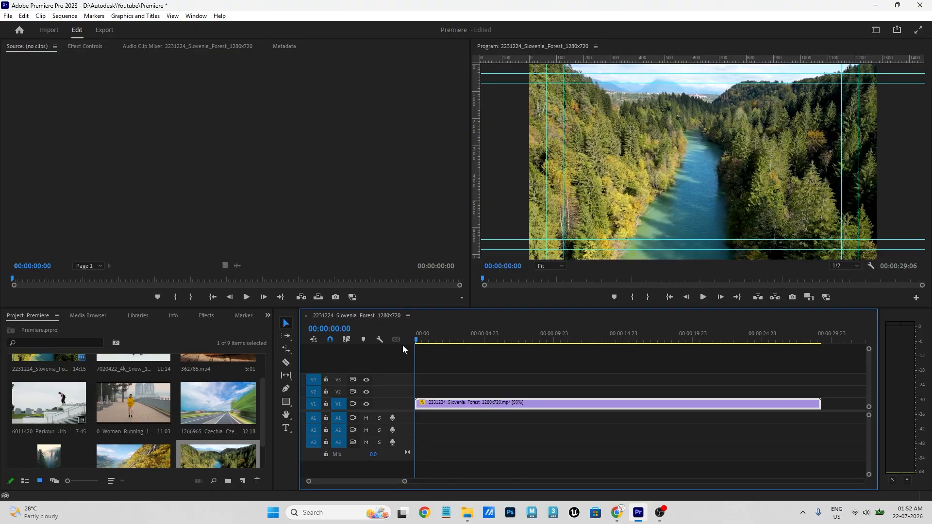
key(space)
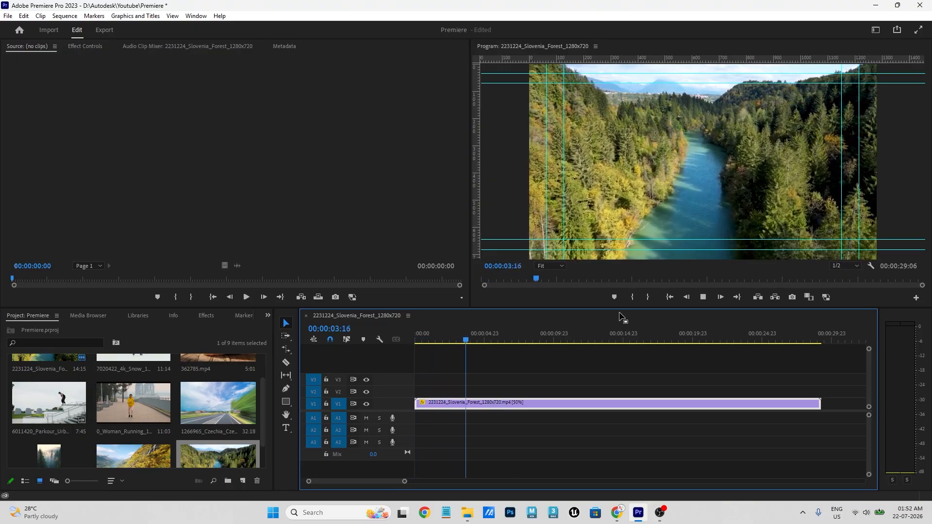
click(592, 333)
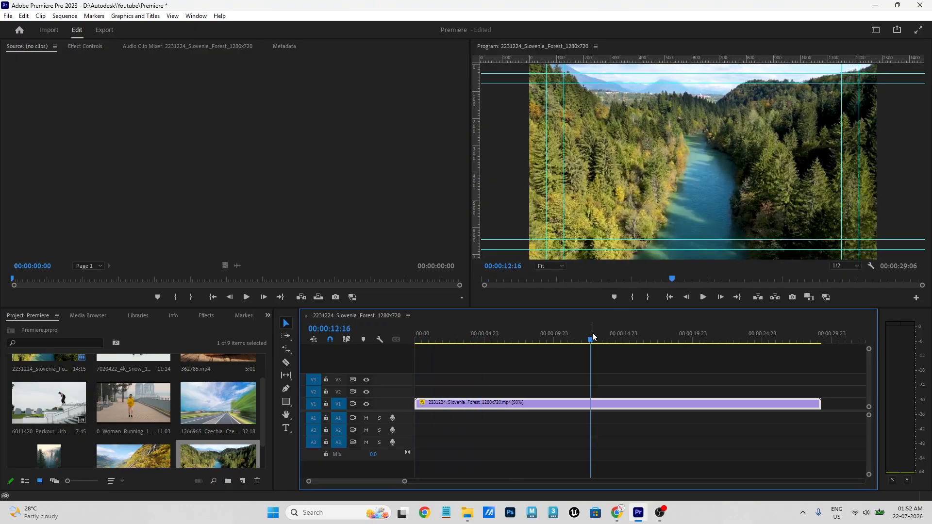
right_click(585, 407)
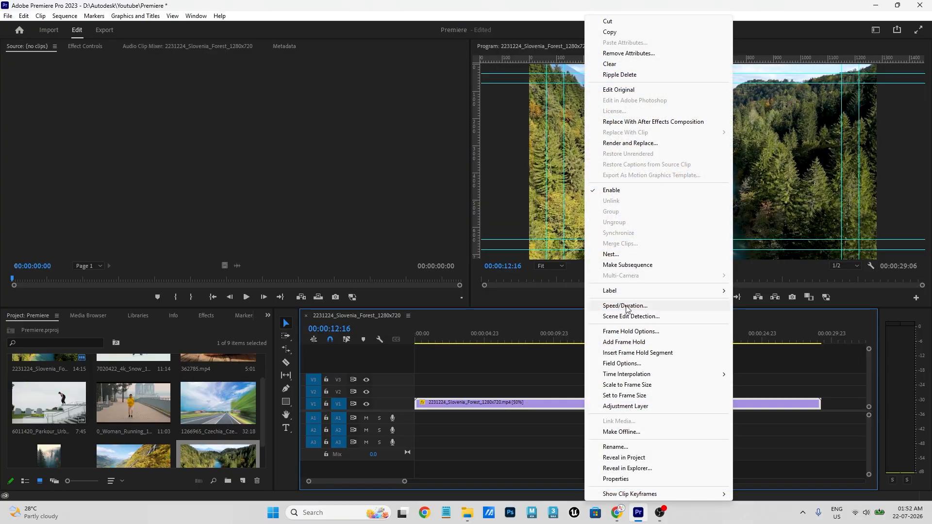
- Set the forest clip's speed back to 100% in Clip Speed / Duration
click(625, 305)
drag(454, 194, 320, 154)
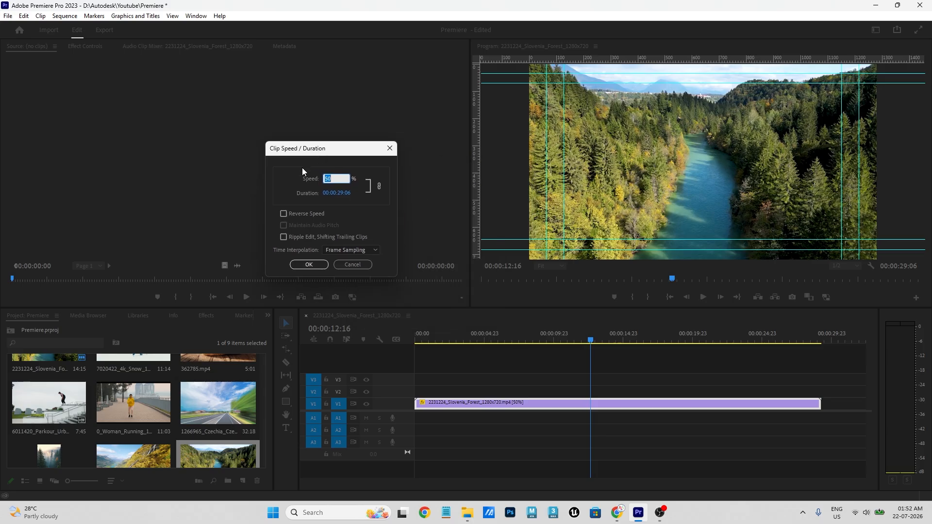
click(292, 169)
click(328, 179)
text(100)
key(Return)
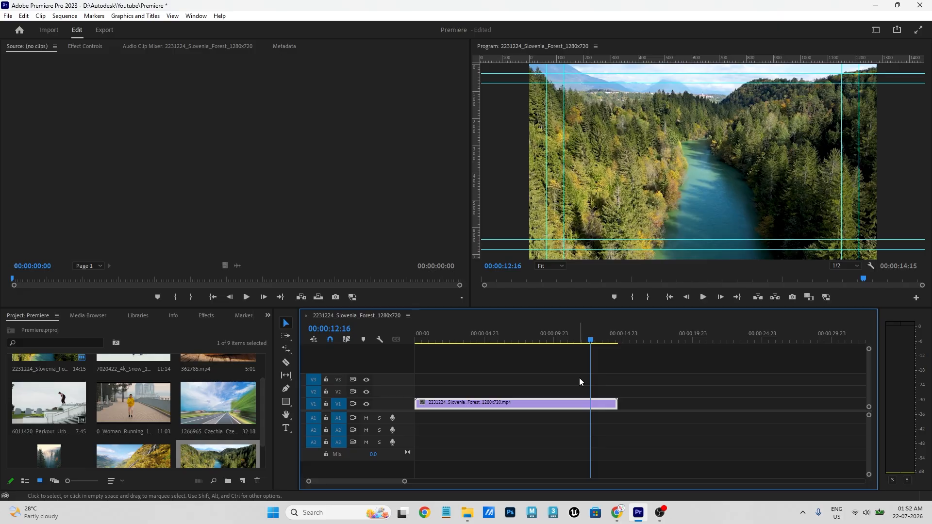
- Set the clip's speed to 300% (after trying 200%), shortening it to 00:00:04:21
right_click(573, 404)
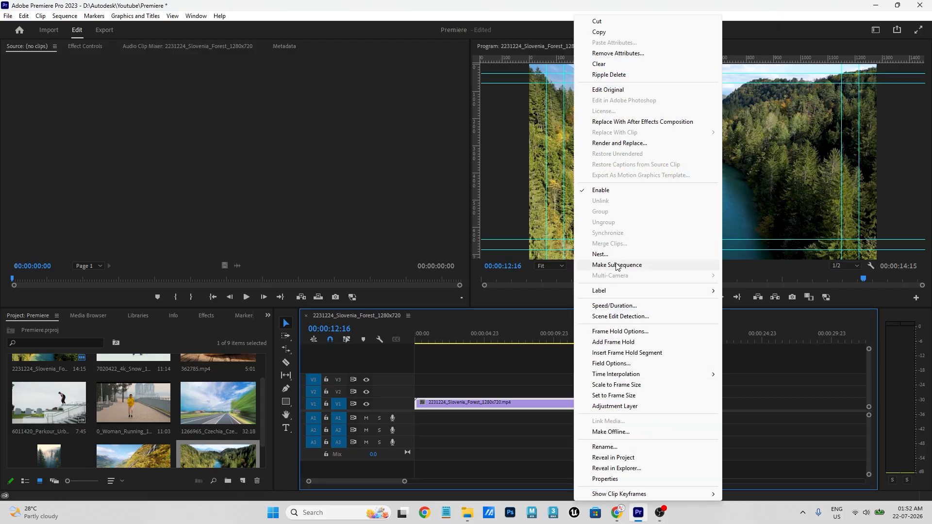
click(612, 306)
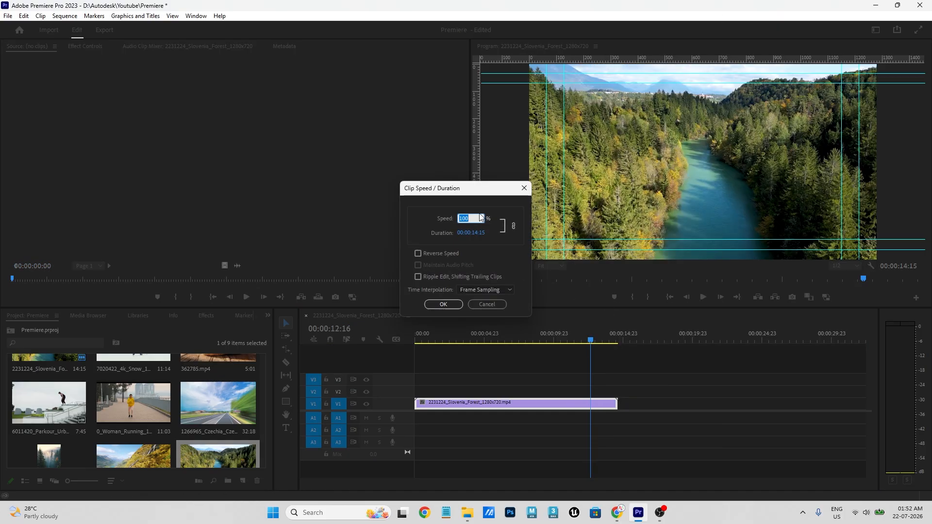
drag(455, 189, 289, 126)
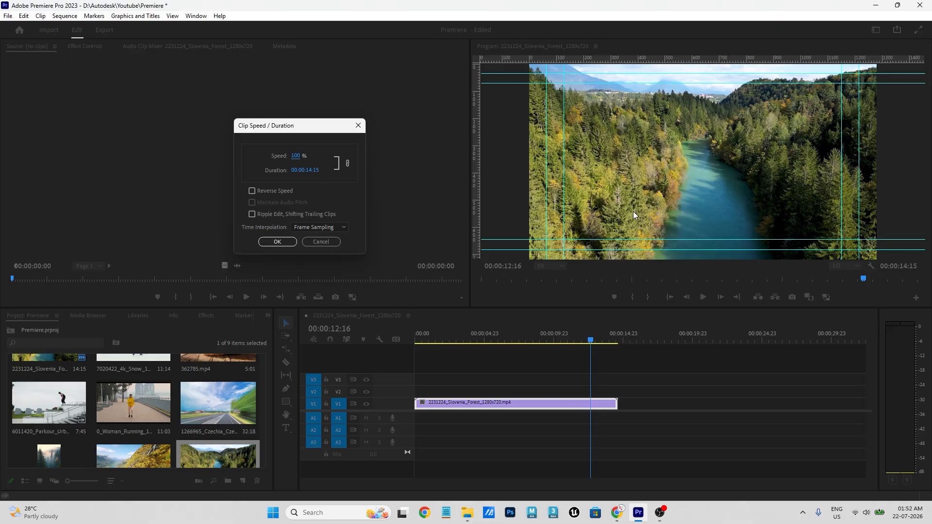
click(305, 155)
text(200)
click(353, 190)
click(296, 156)
text(300)
click(278, 243)
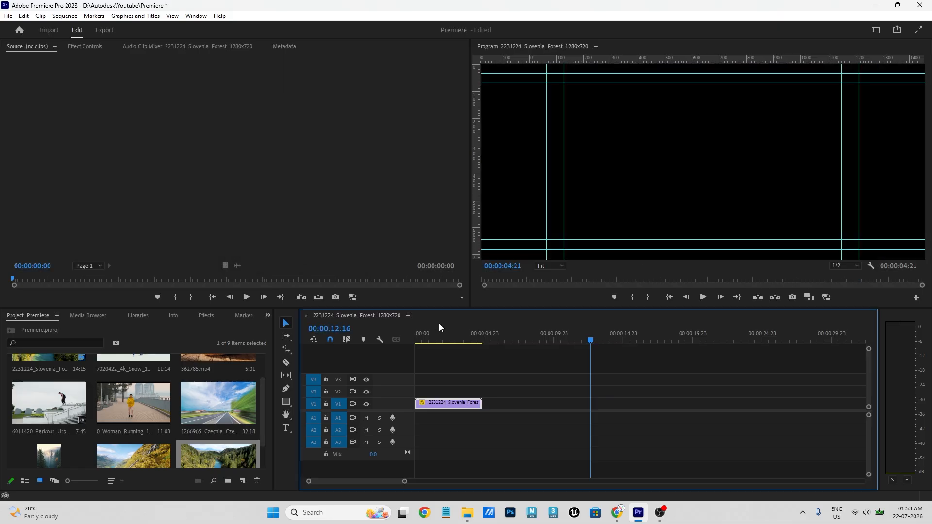
key(Home)
- Play back the 300% forest clip, then delete it from the timeline
key(space)
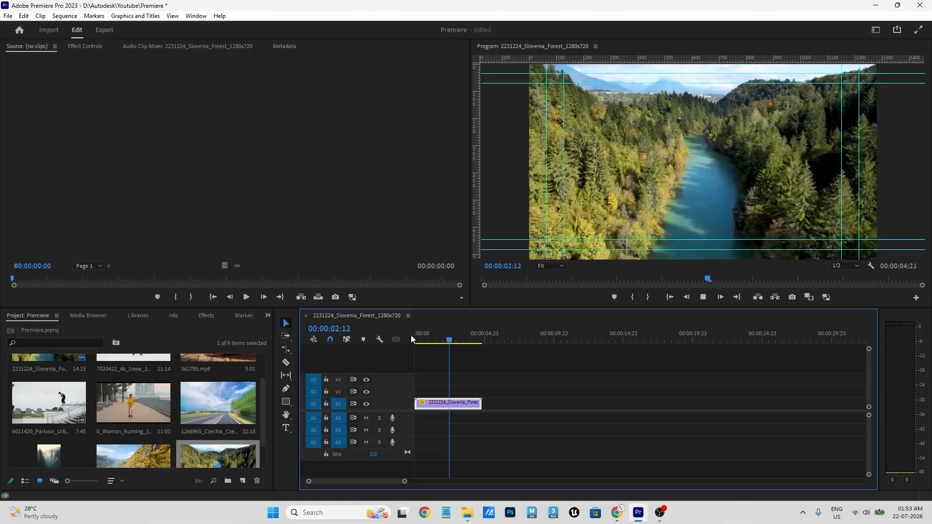
drag(430, 338, 389, 336)
key(space)
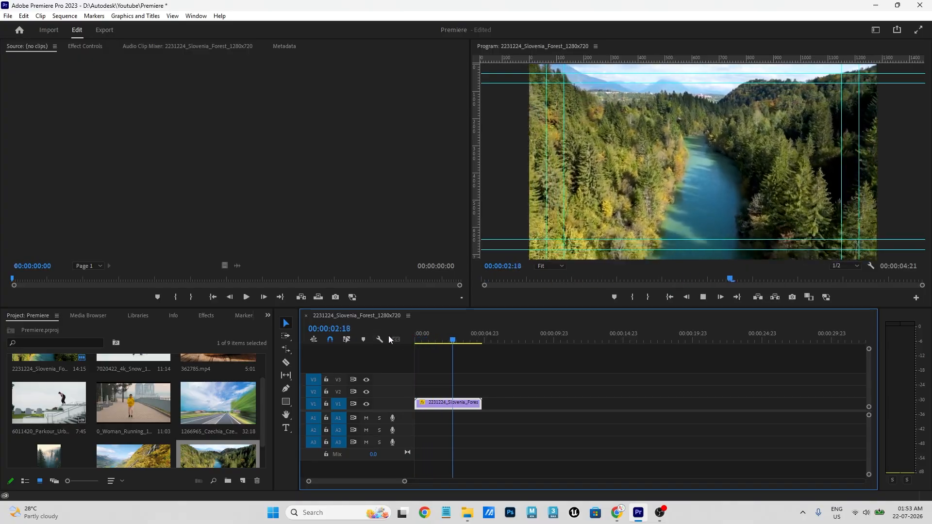
key(space)
drag(480, 339, 397, 343)
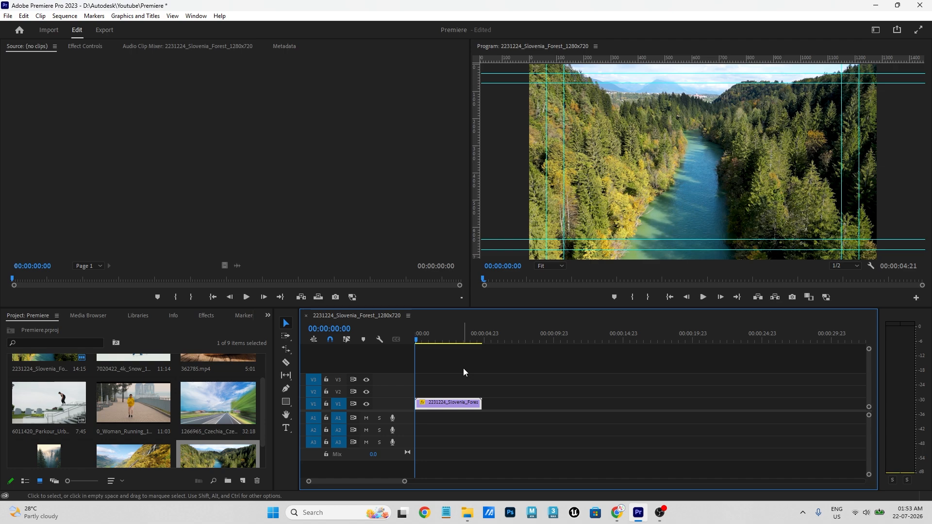
drag(416, 335, 449, 339)
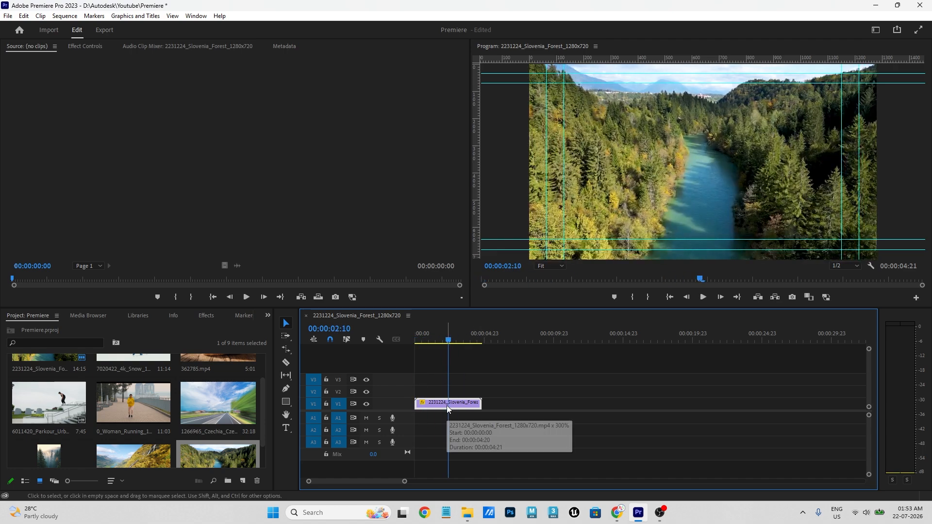
key(Delete)
- Add the burger clip 362785.mp4 to track V1, keeping the existing sequence settings
click(74, 410)
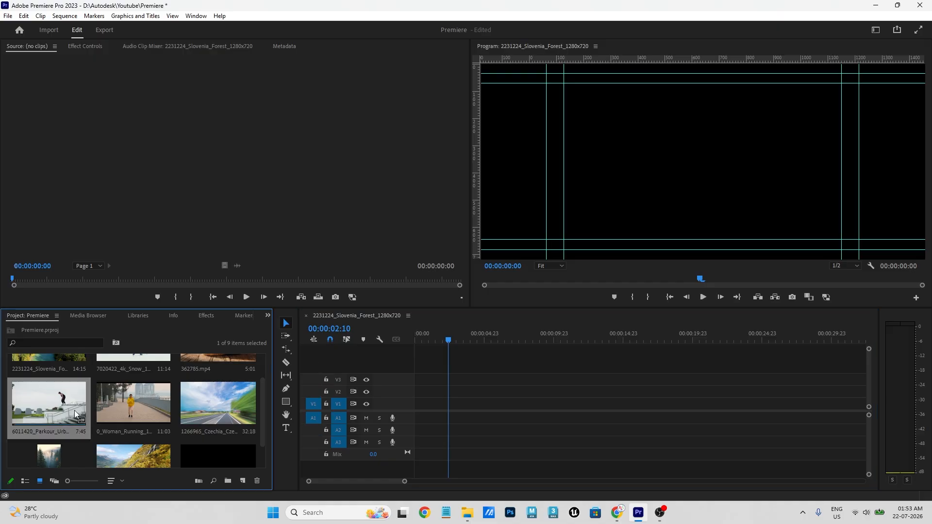
click(139, 406)
scroll(161, 407, up, 1)
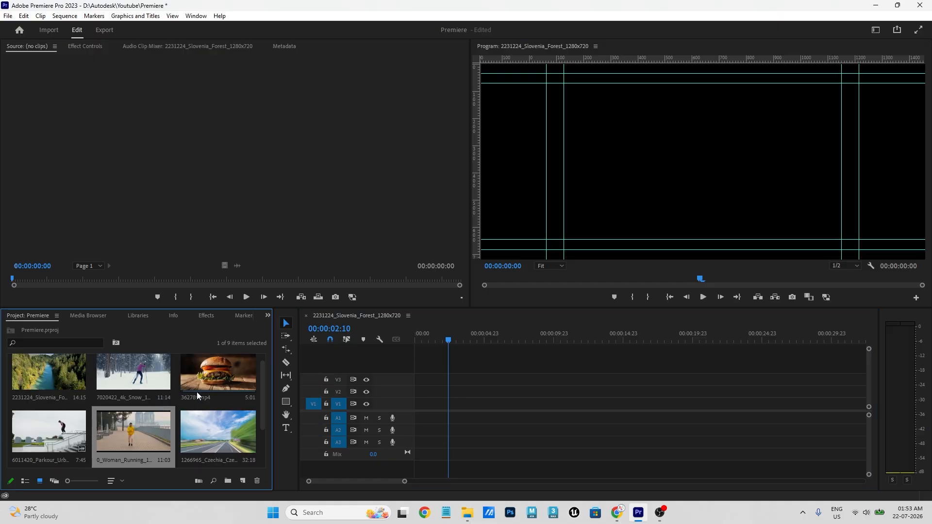
click(211, 377)
drag(218, 379, 414, 401)
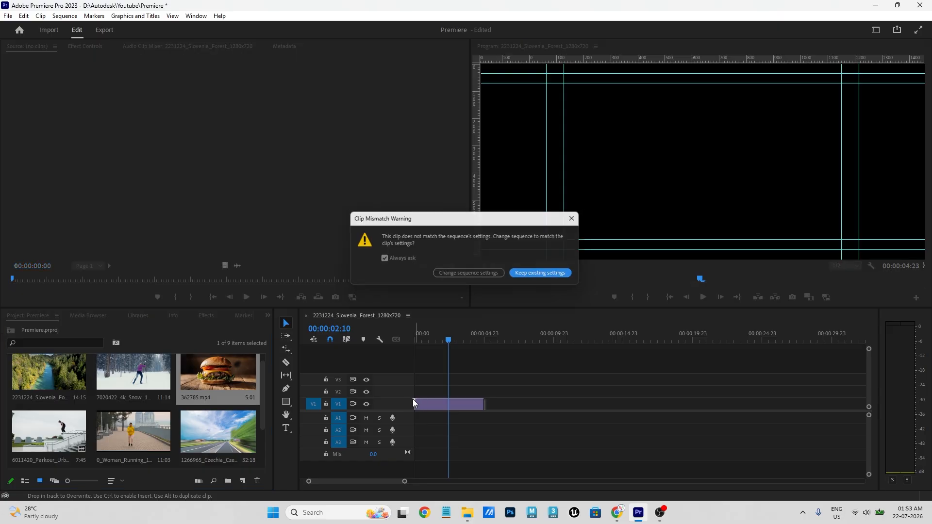
click(485, 278)
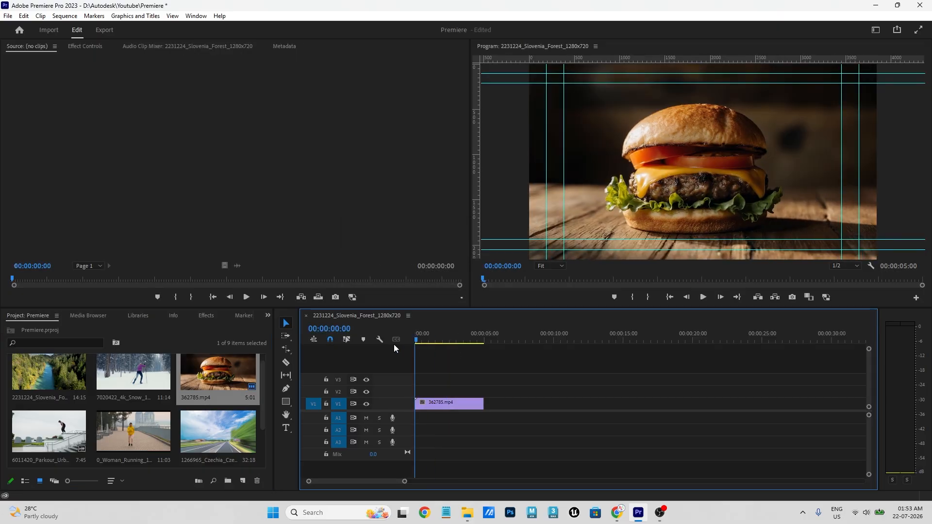
- Preview the burger clip from the start and move it to the beginning of V1
key(Home)
key(space)
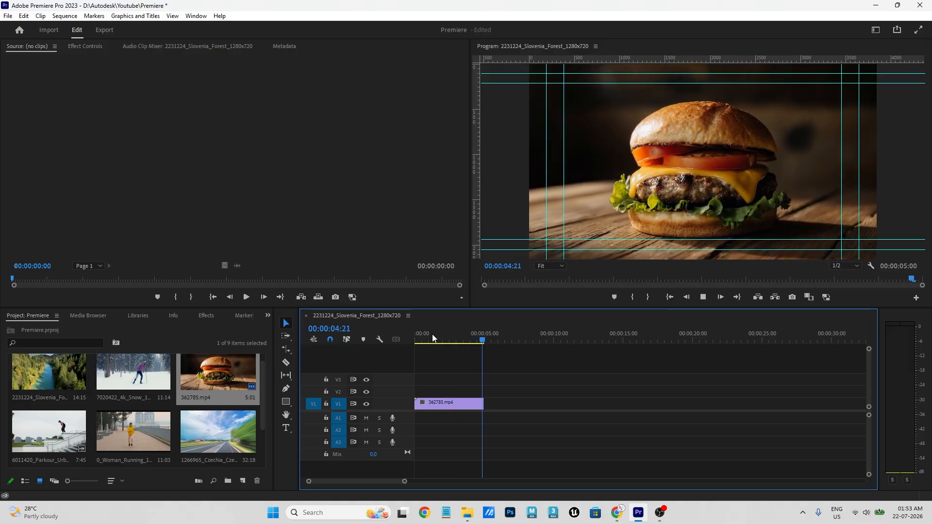
mouse_move(416, 339)
mouse_down()
mouse_move(487, 343)
mouse_move(403, 339)
mouse_move(431, 341)
mouse_up()
mouse_move(420, 402)
mouse_down()
mouse_move(449, 407)
mouse_move(429, 407)
mouse_up()
- Rate-stretch the burger clip to 137.88% speed so it lasts 00:00:02:18
key(Home)
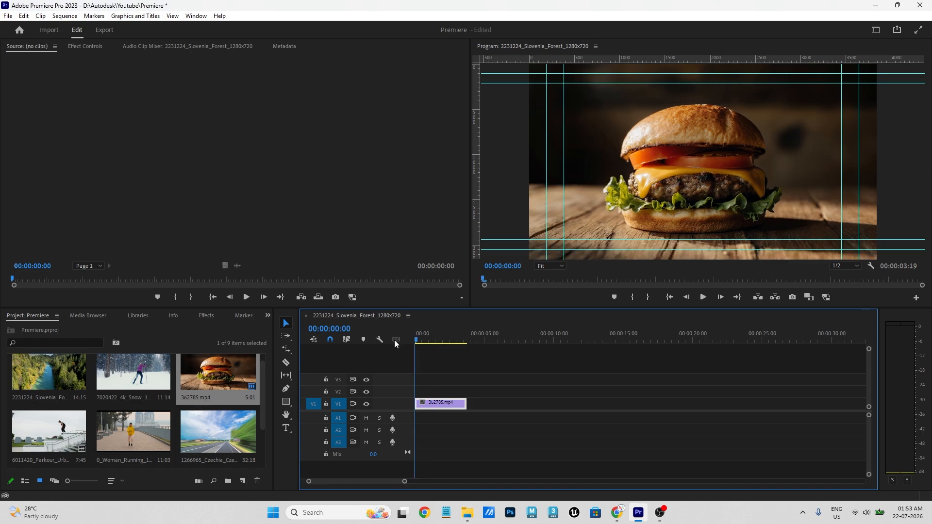
key(space)
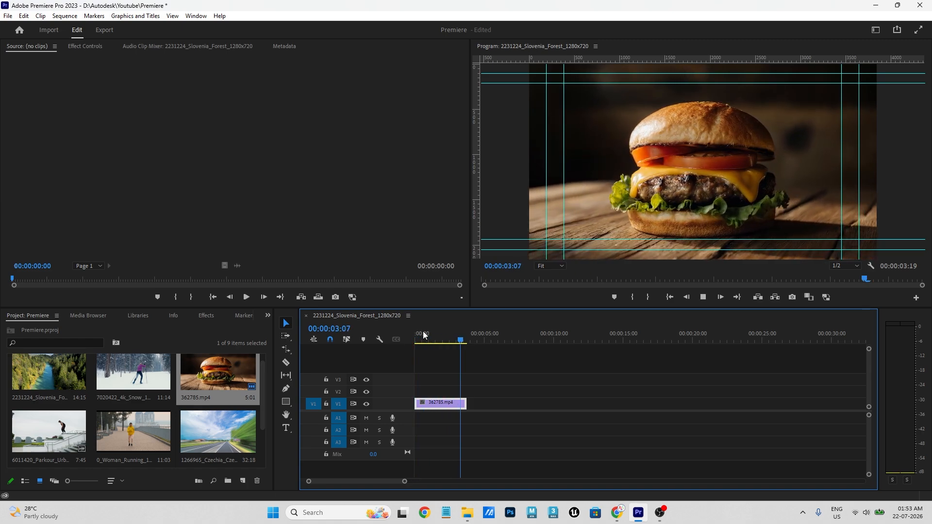
click(432, 339)
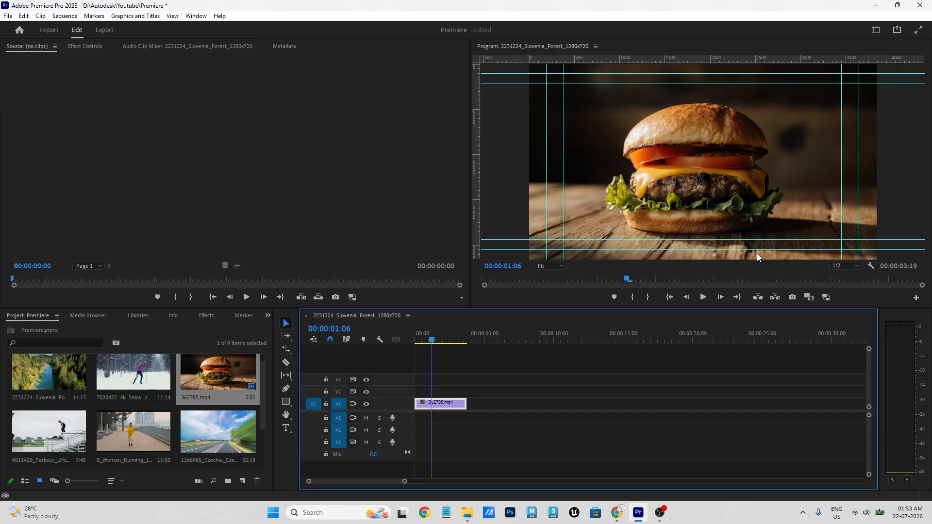
click(287, 349)
drag(290, 349, 336, 375)
drag(463, 407, 450, 404)
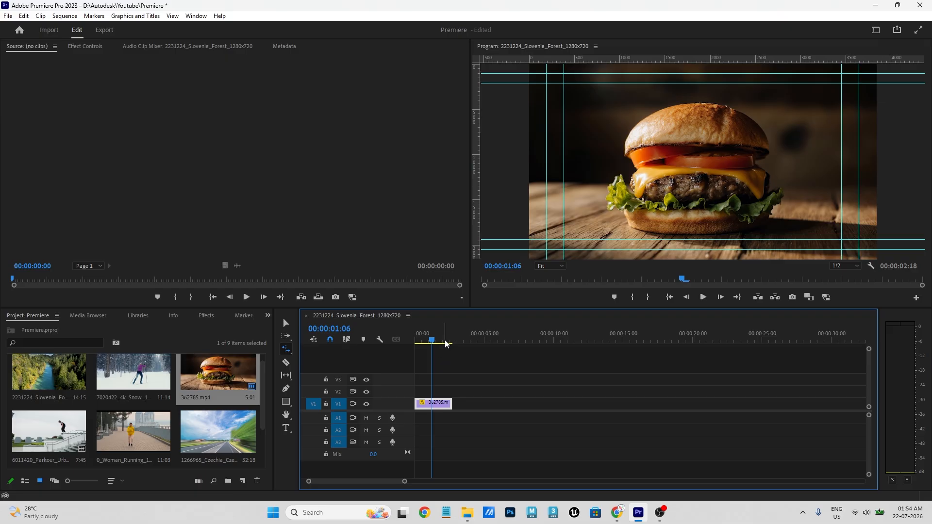
drag(444, 342, 402, 341)
- Preview the sped-up clip from the start and zoom in on the timeline
key(space)
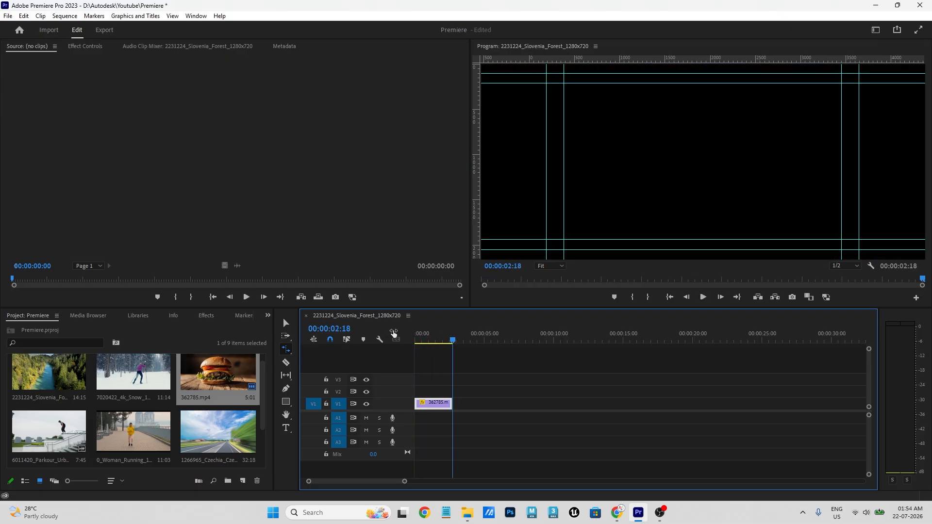
key(Home)
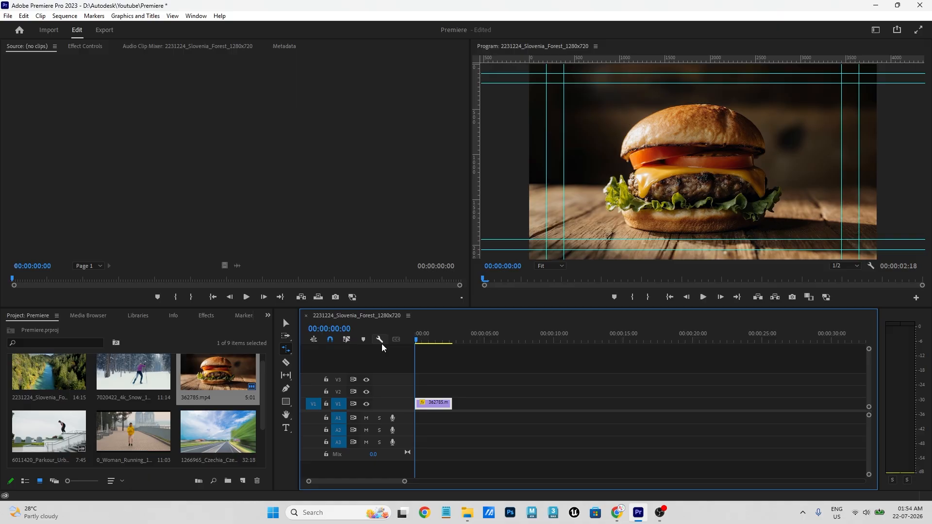
key(equal)
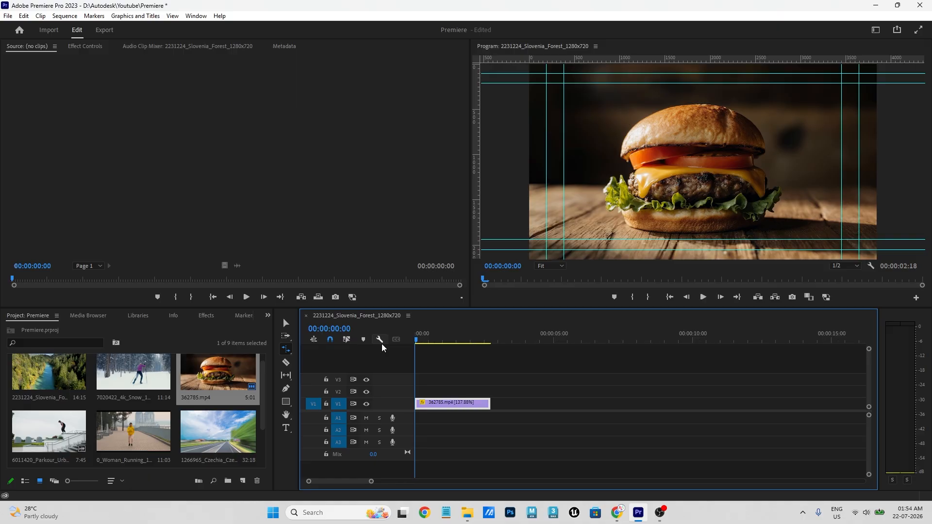
drag(462, 338, 423, 346)
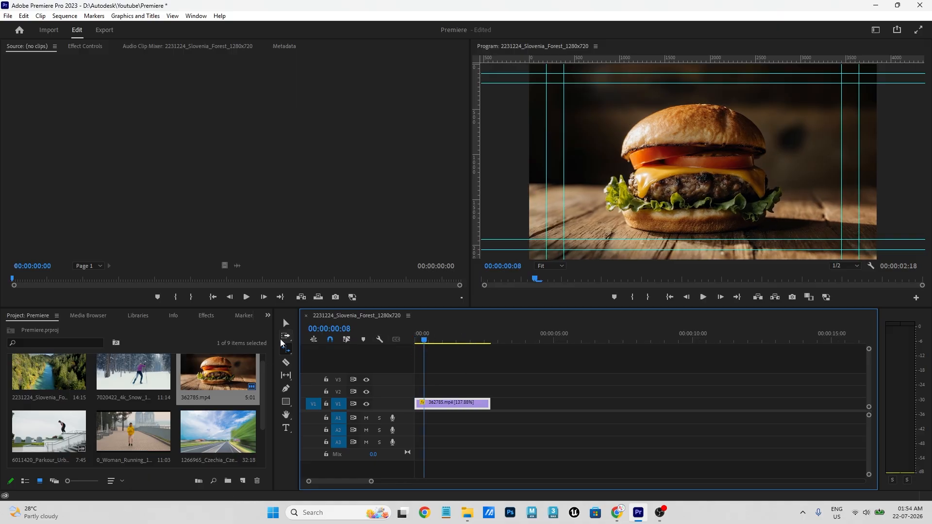
- Make a trial duplicate of the burger clip on V1, then delete the misplaced copy
click(286, 323)
click(459, 404)
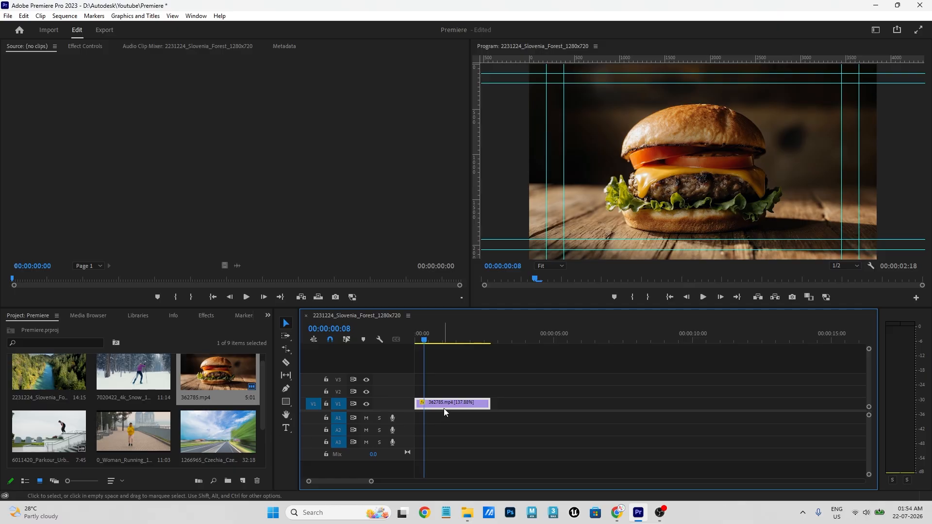
drag(436, 403, 522, 406)
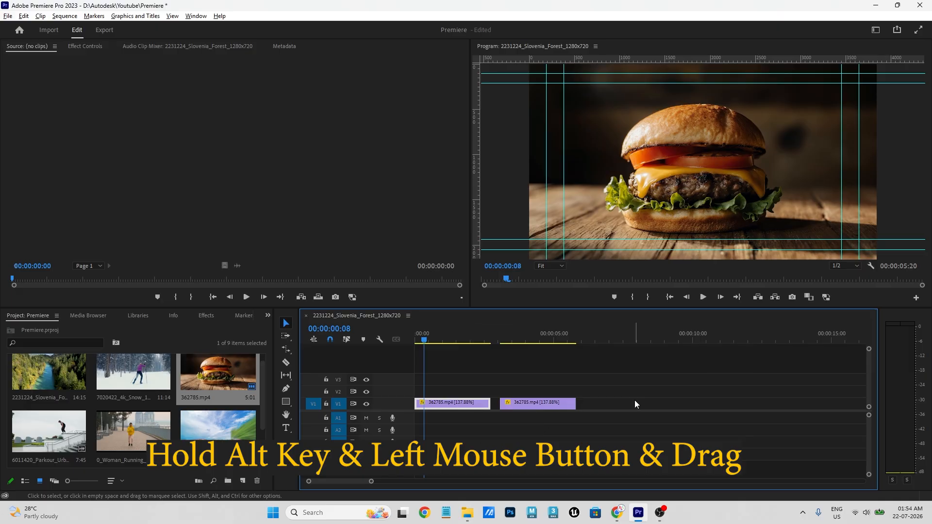
click(576, 404)
click(531, 402)
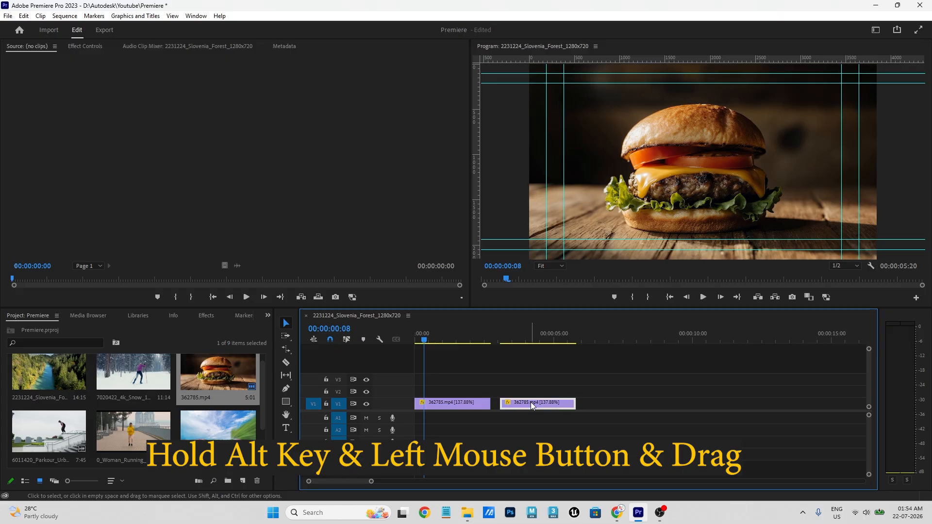
key(Delete)
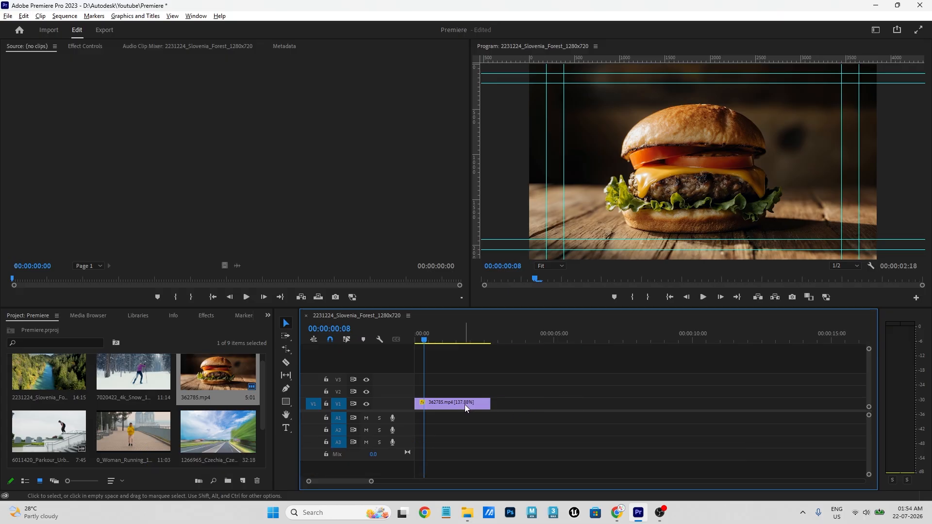
- Alt-drag a copy of the burger clip along V1 and ripple-delete the gap before it
click(452, 403)
drag(452, 402, 546, 401)
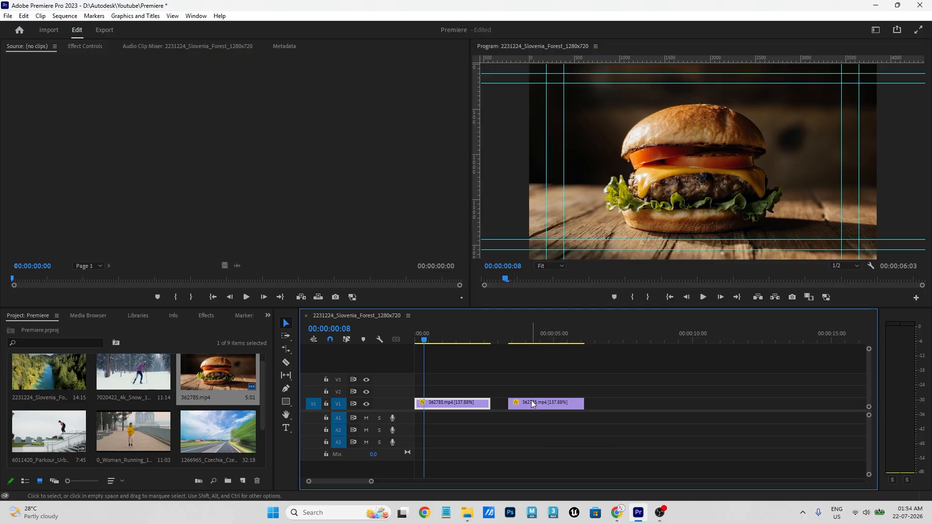
click(500, 401)
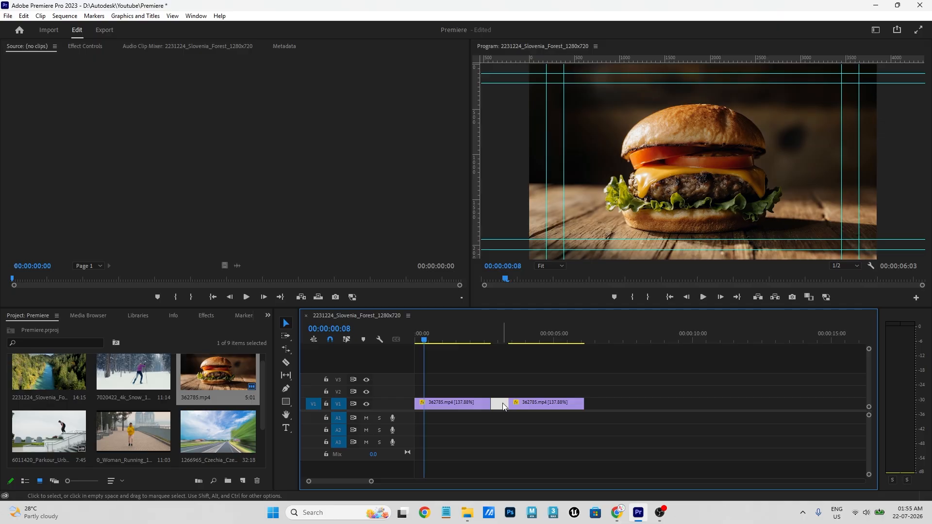
right_click(503, 403)
click(515, 408)
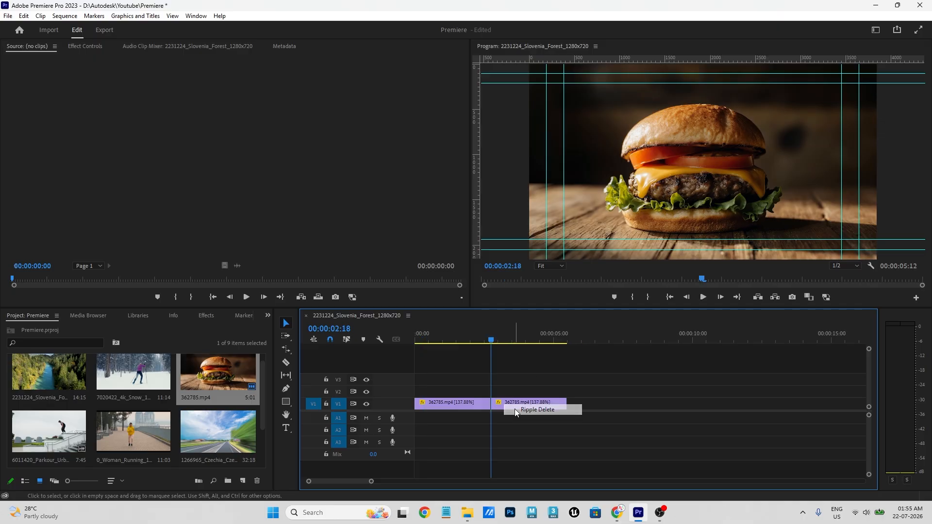
key(Home)
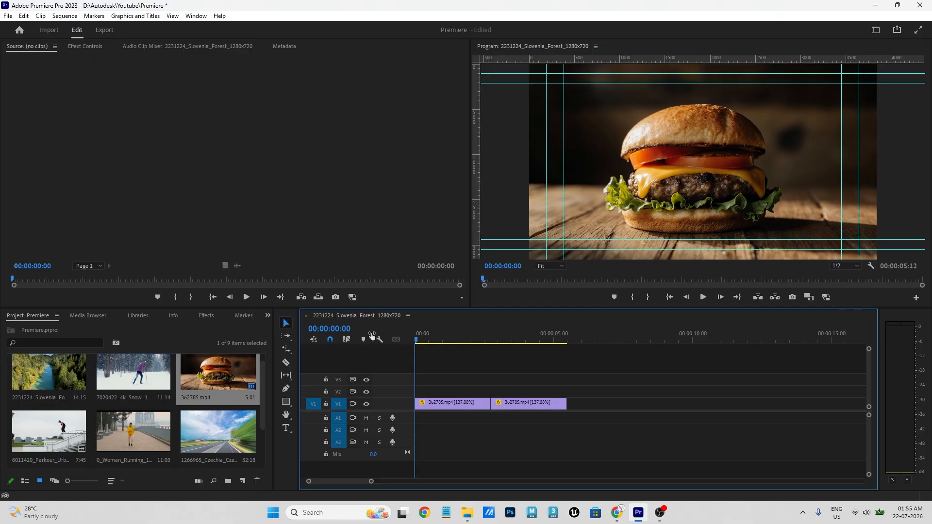
key(space)
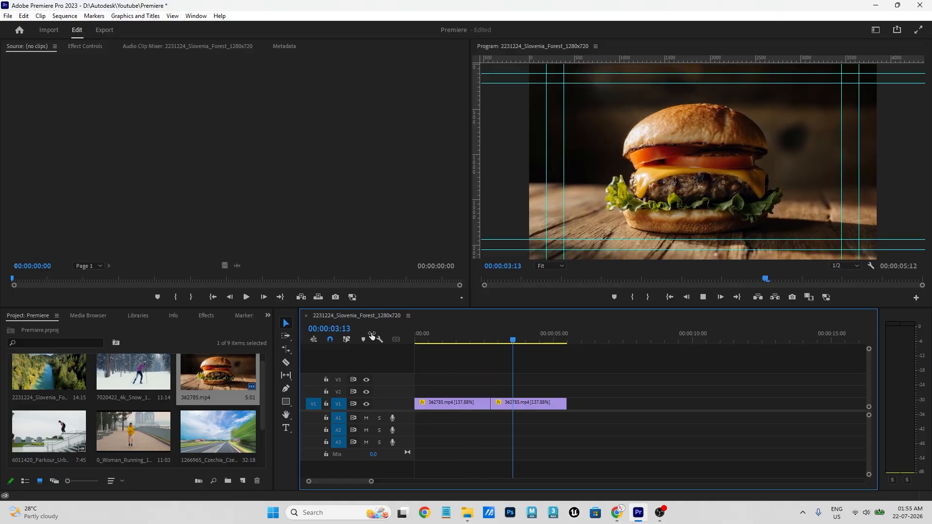
click(465, 340)
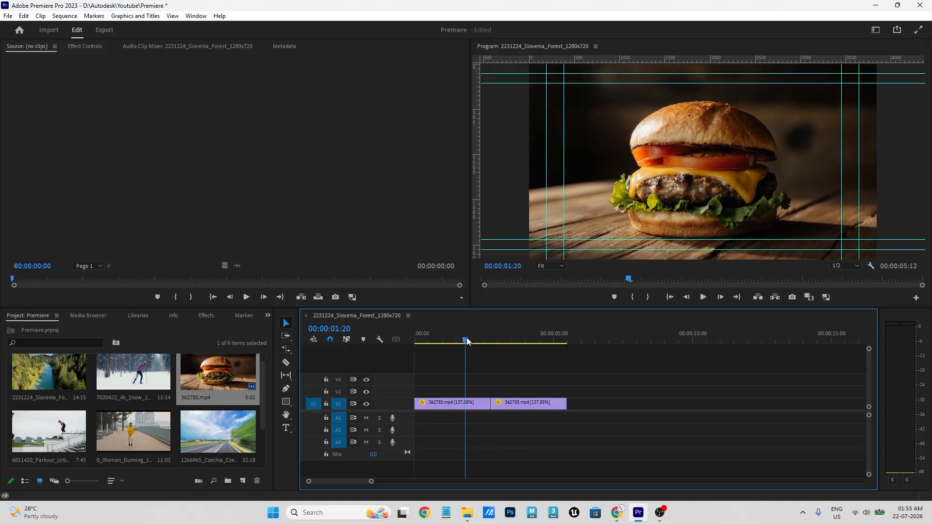
drag(467, 341, 541, 348)
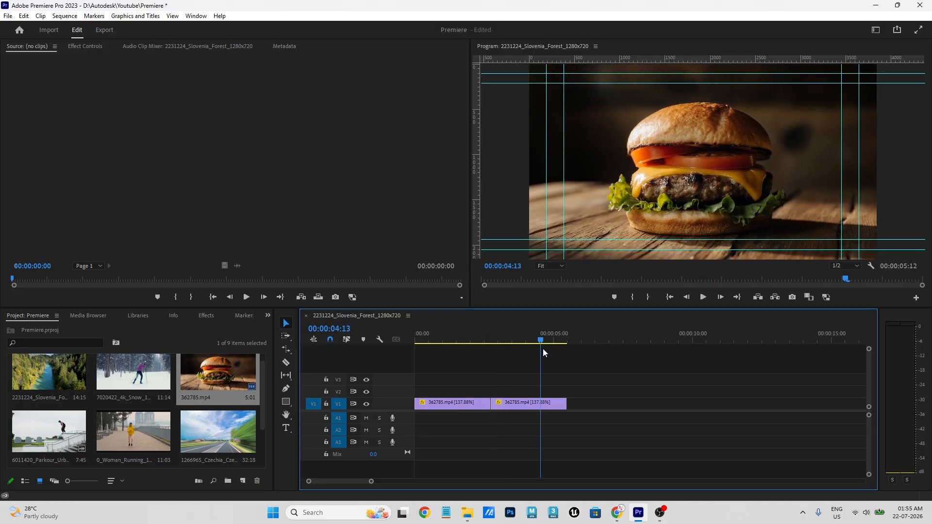
click(514, 403)
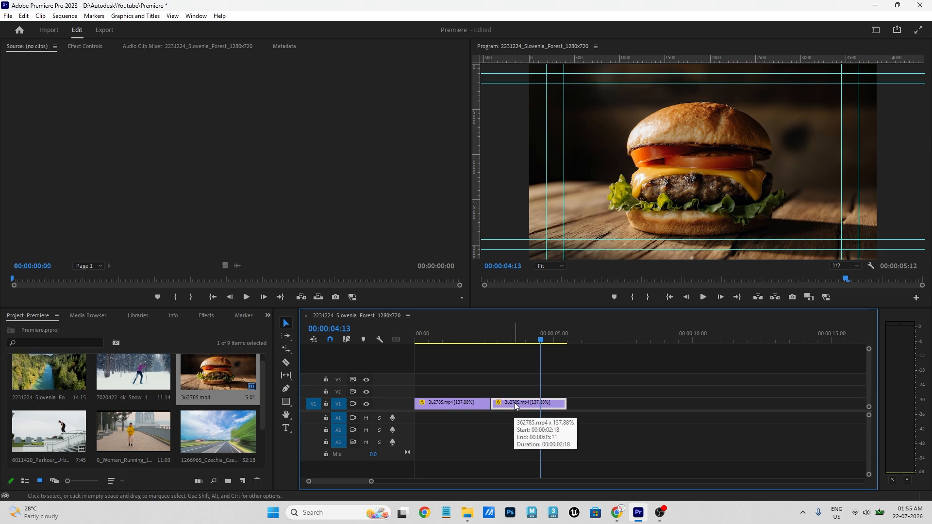
- Turn on Reverse Speed for the second burger clip in Speed/Duration, giving -137.87%
right_click(514, 407)
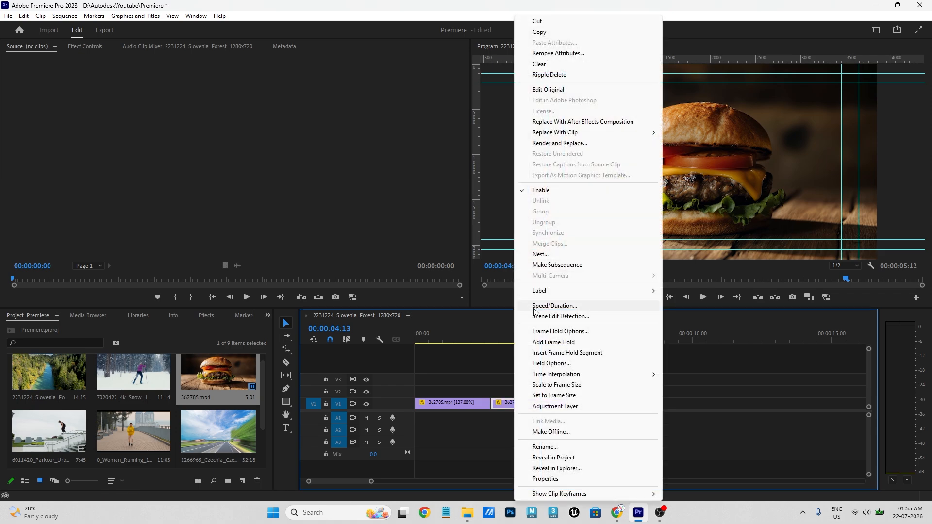
click(554, 309)
drag(480, 188, 347, 165)
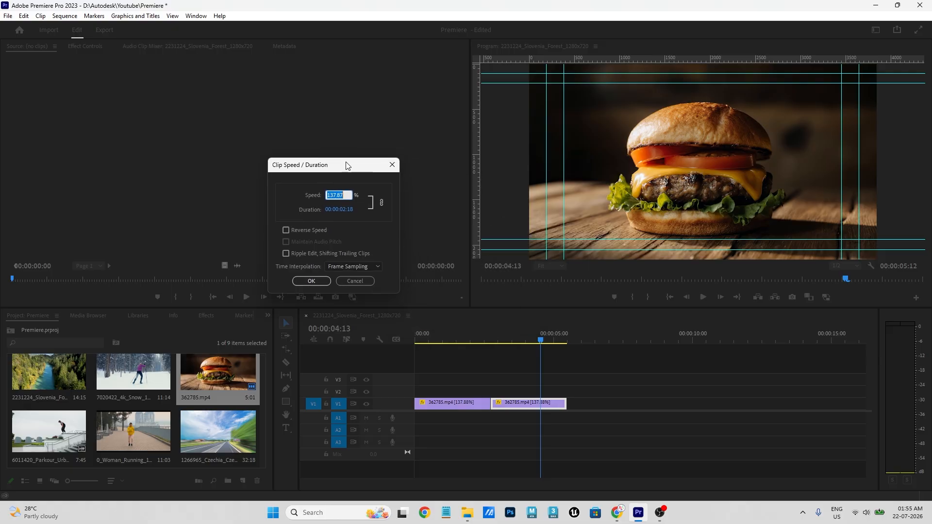
click(379, 234)
click(304, 231)
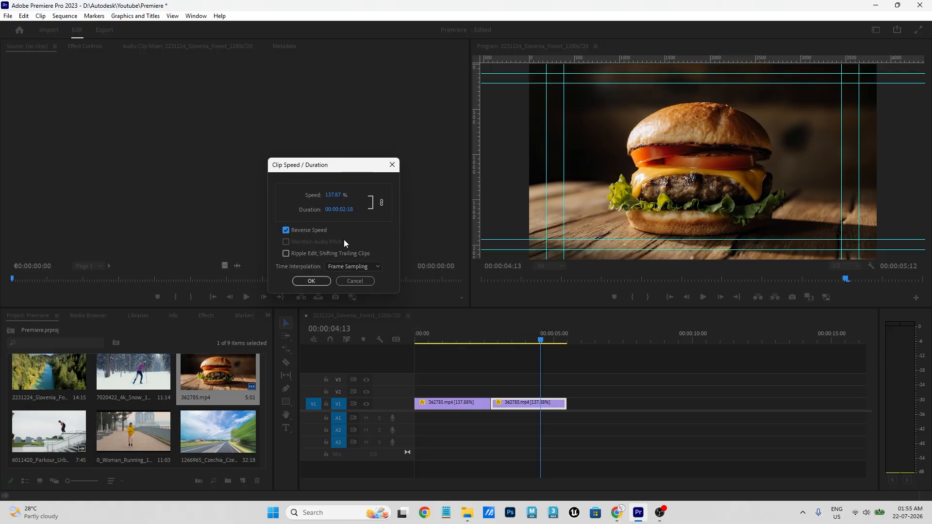
click(311, 281)
- Preview the forward-then-reversed sequence, then go to the View menu
drag(491, 340, 364, 338)
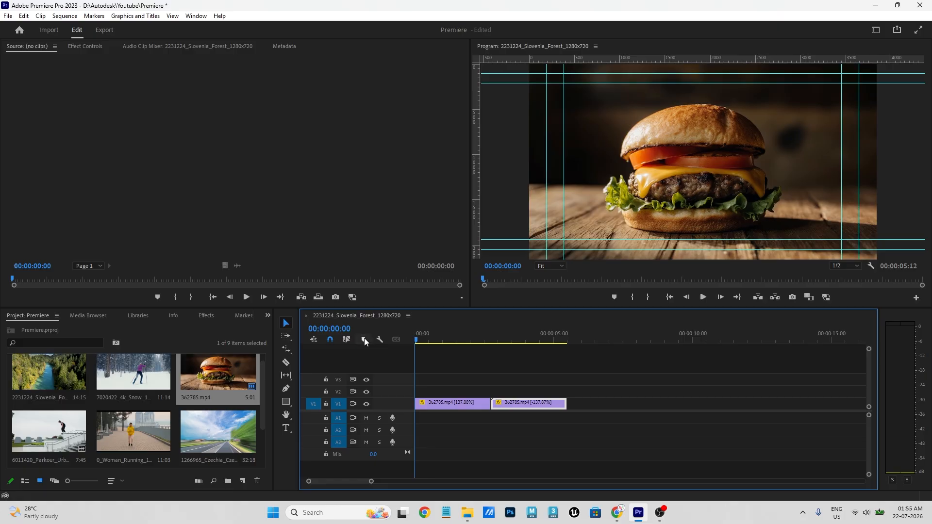
key(space)
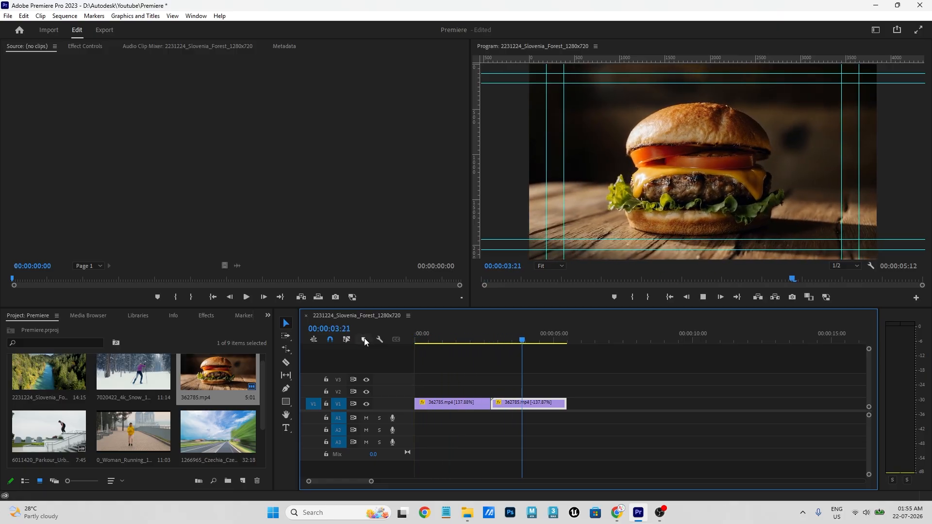
click(425, 334)
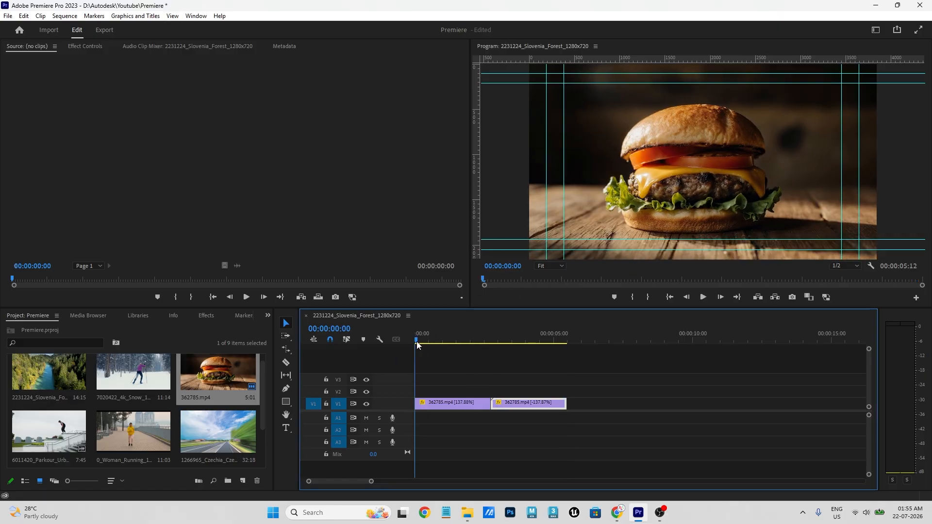
click(174, 15)
click(285, 30)
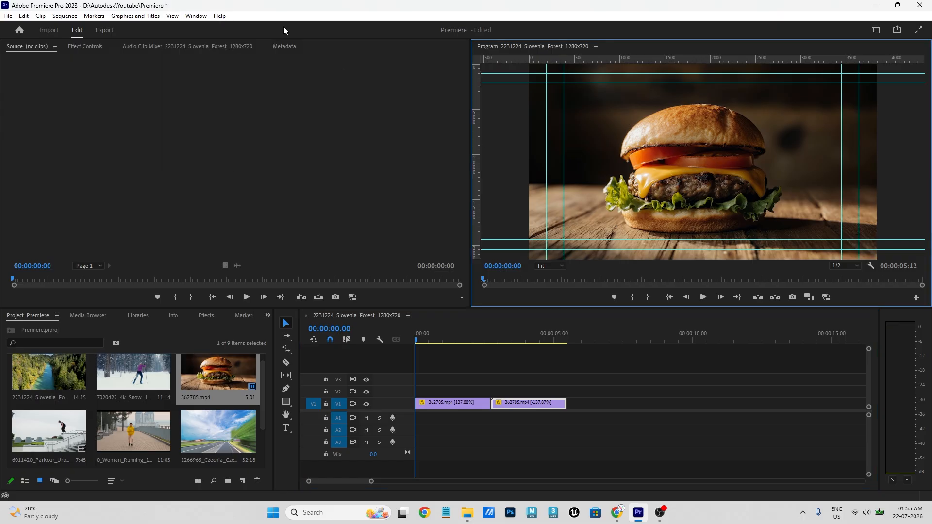
click(173, 16)
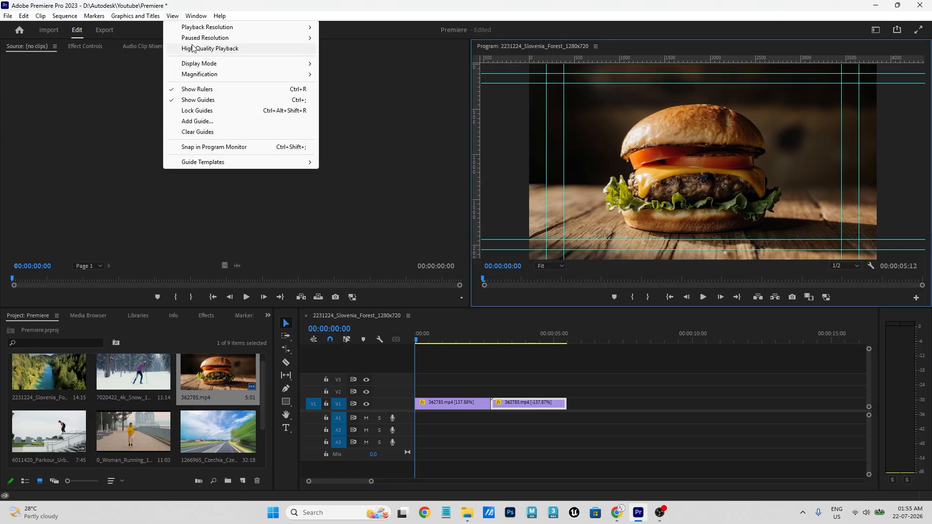
- Turn off the program monitor guides and play back the sequence
click(205, 101)
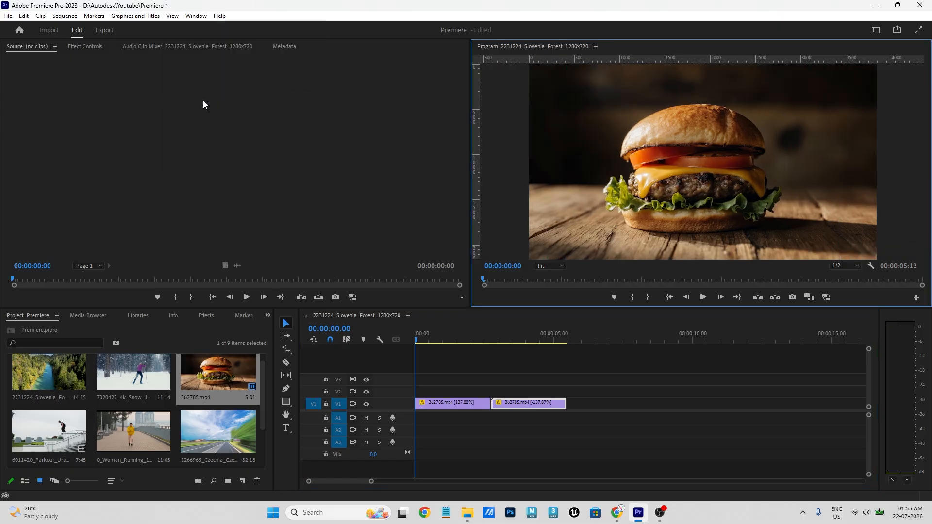
click(372, 334)
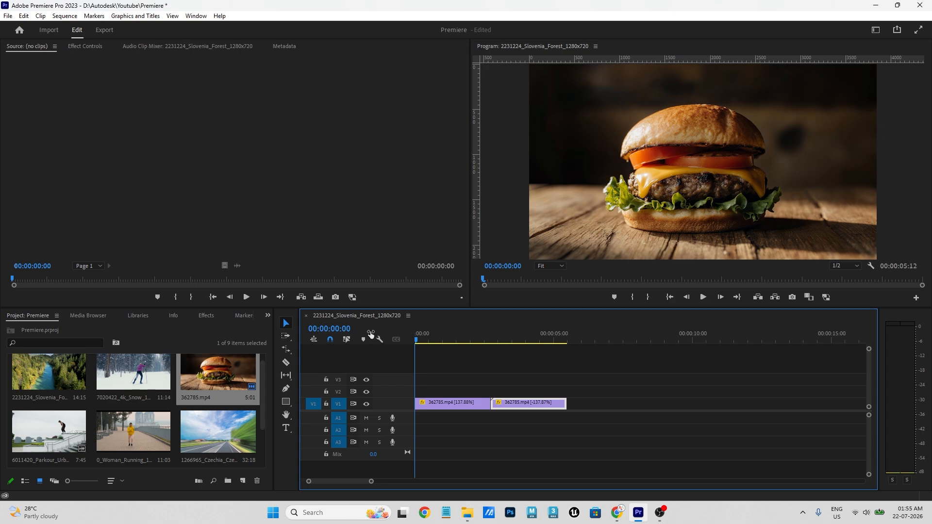
key(space)
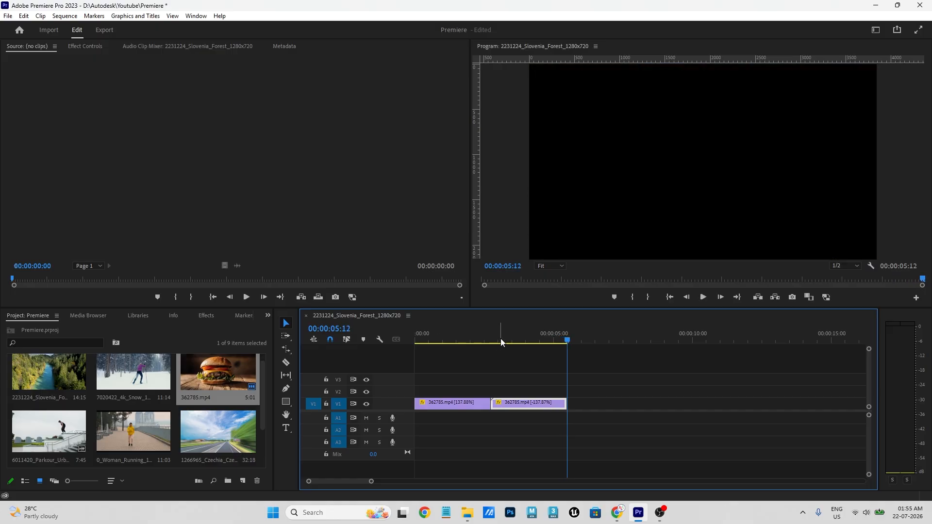
key(space)
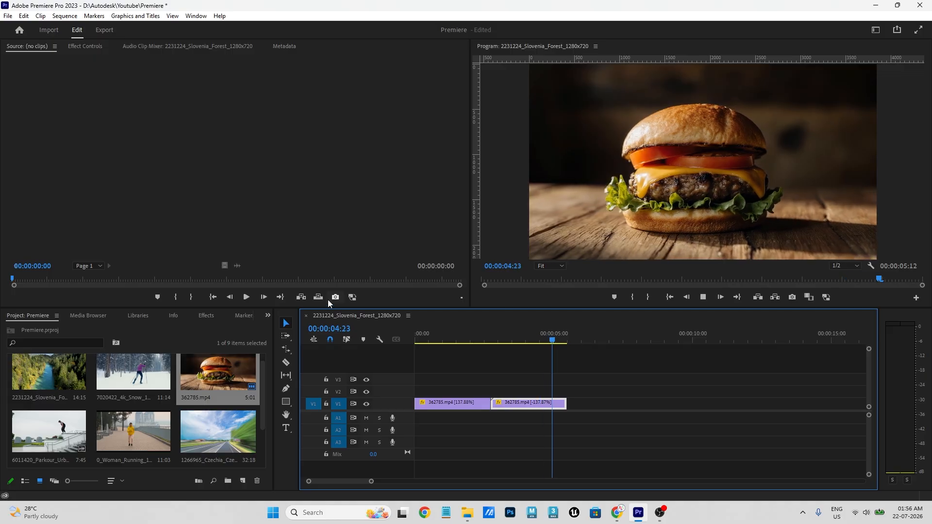
- Replay part of the sequence, then select both burger clips on V1
drag(493, 335, 429, 342)
key(space)
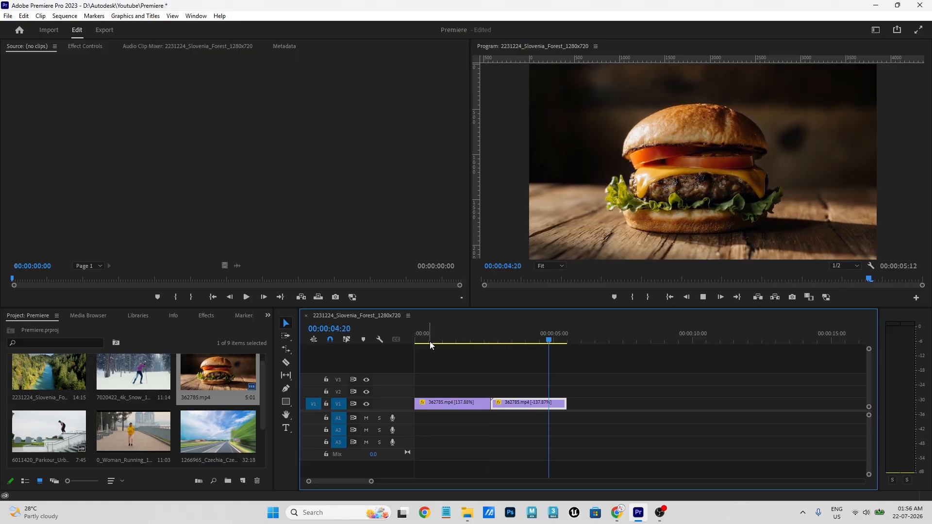
key(space)
click(464, 380)
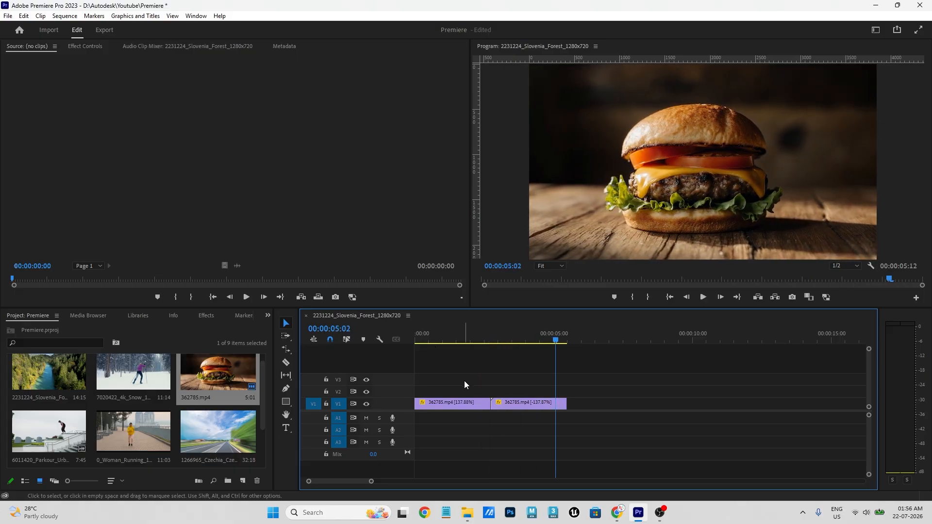
drag(464, 381, 557, 424)
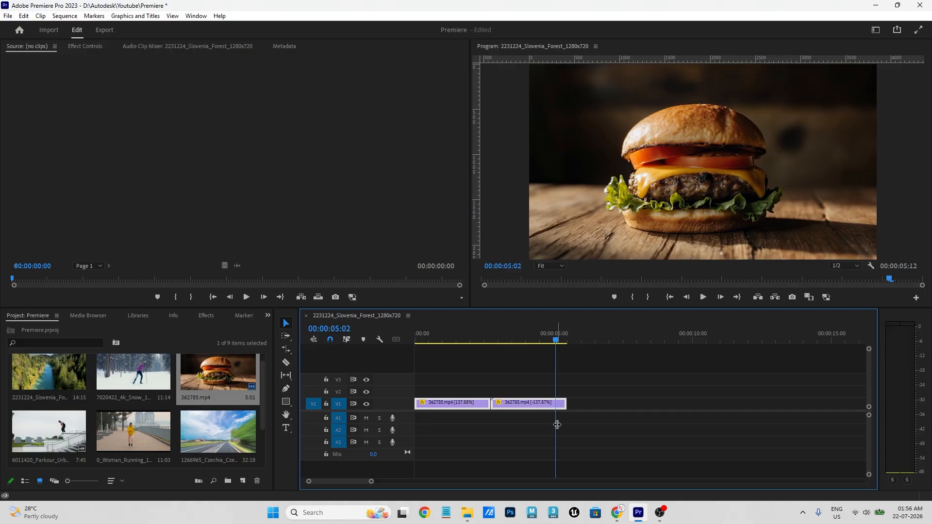
- Replace the burger clips with 0_Woman_Running on V1, changing the sequence settings to match it
key(Delete)
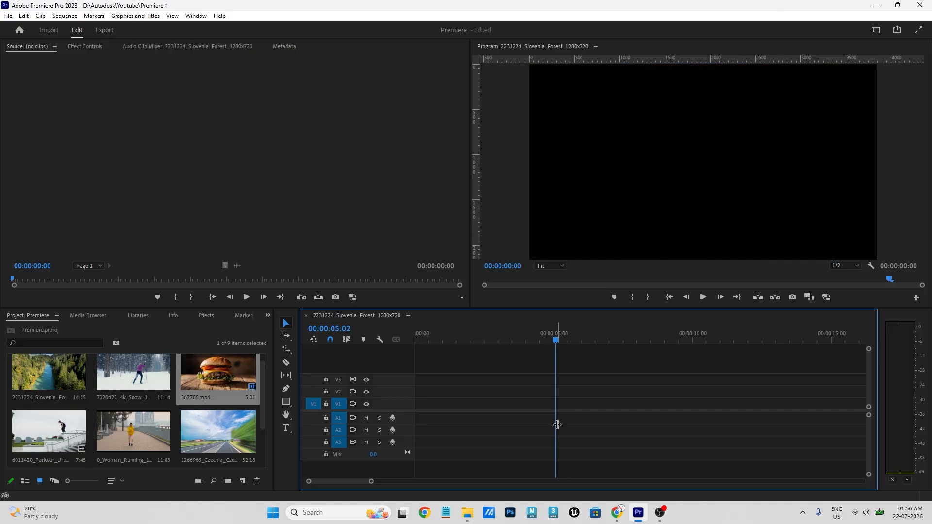
drag(167, 429, 425, 409)
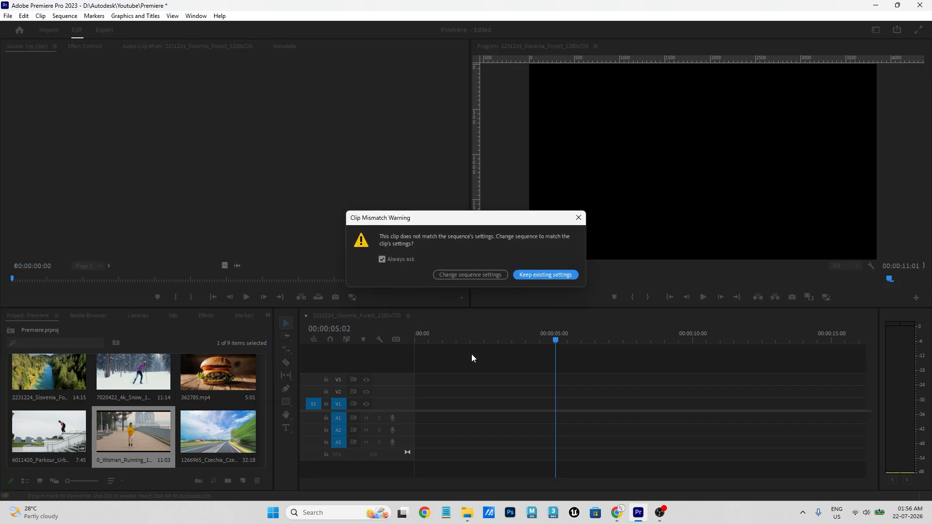
click(468, 274)
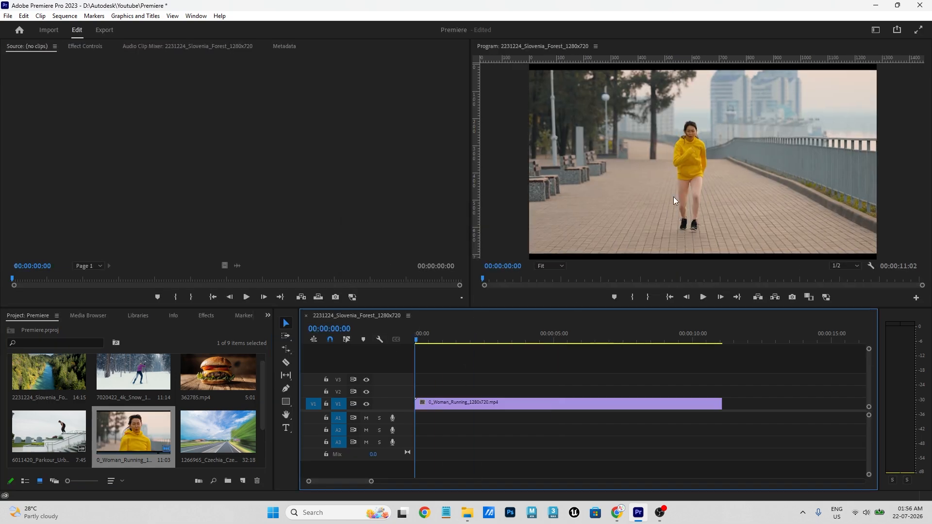
- Play and scrub through the running clip, then return the playhead to the start
click(453, 402)
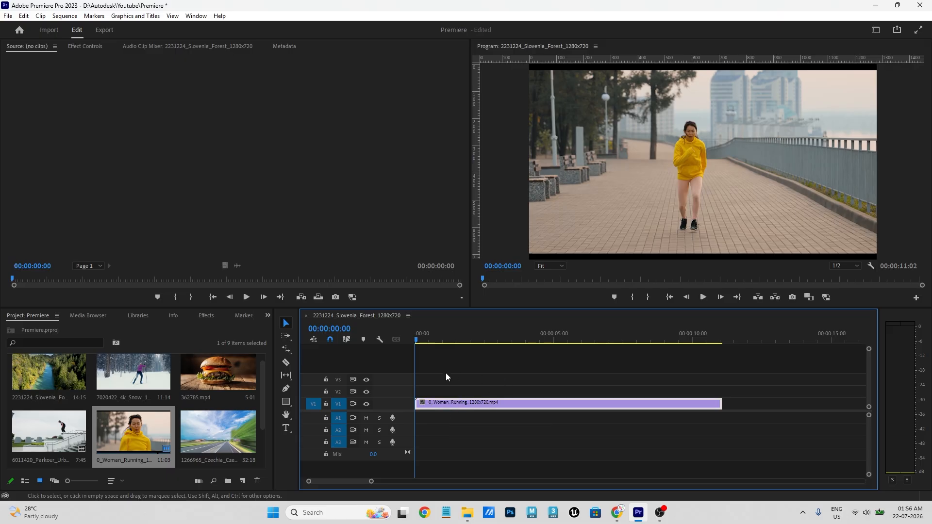
key(space)
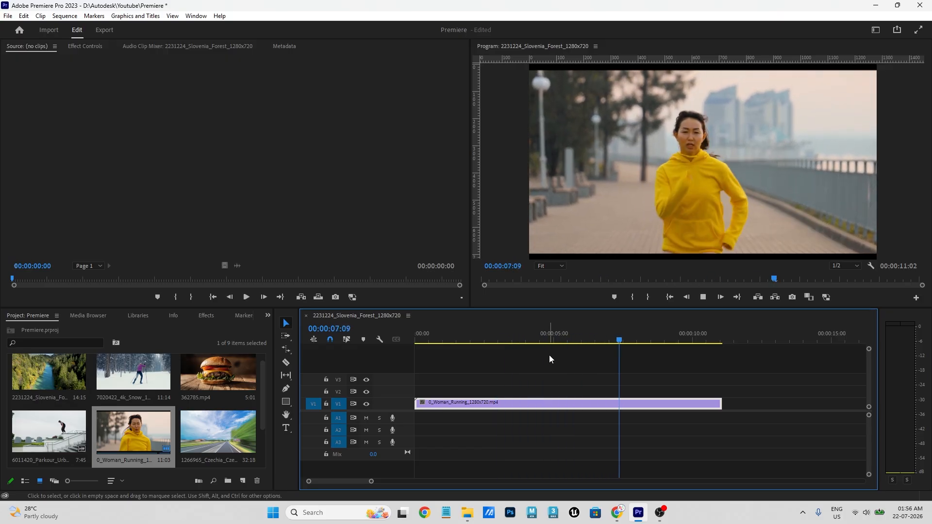
drag(578, 343, 617, 350)
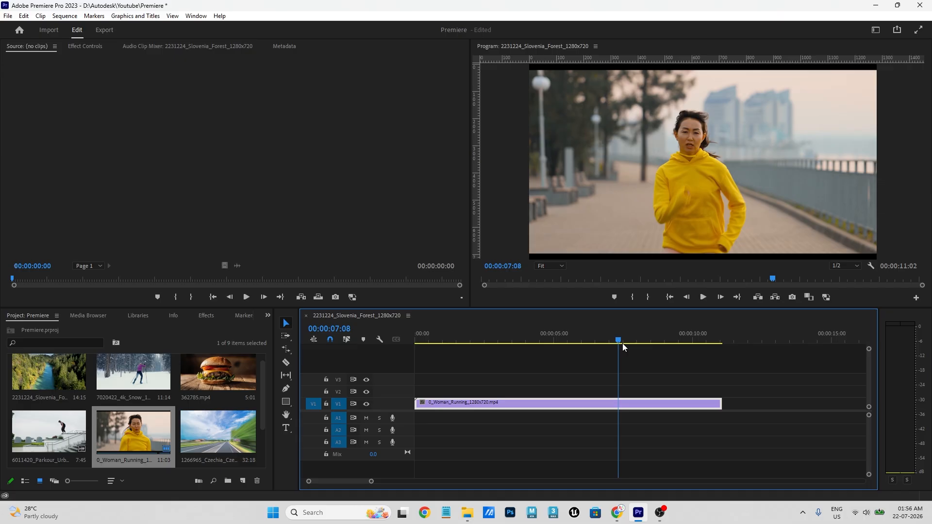
drag(490, 340, 395, 342)
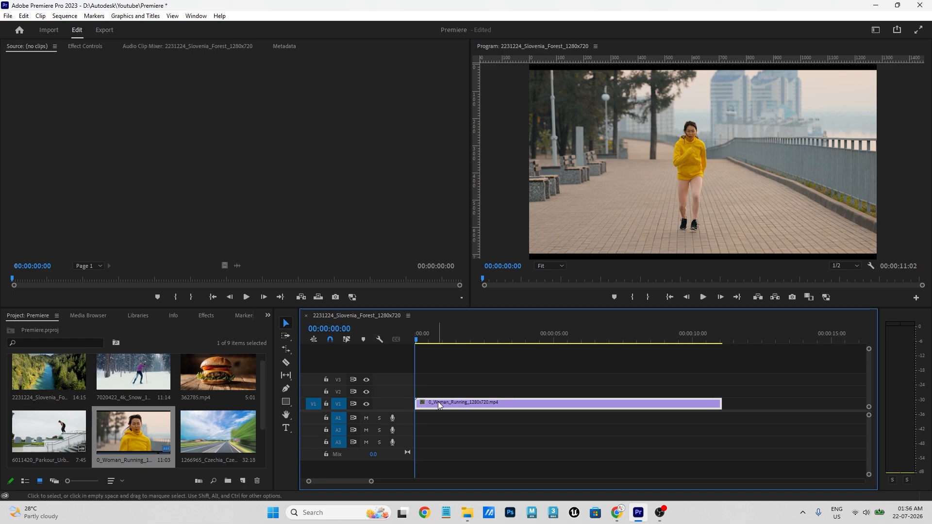
- Show the running clip's Time Remapping > Speed keyframes and enlarge the V1 track
right_click(486, 404)
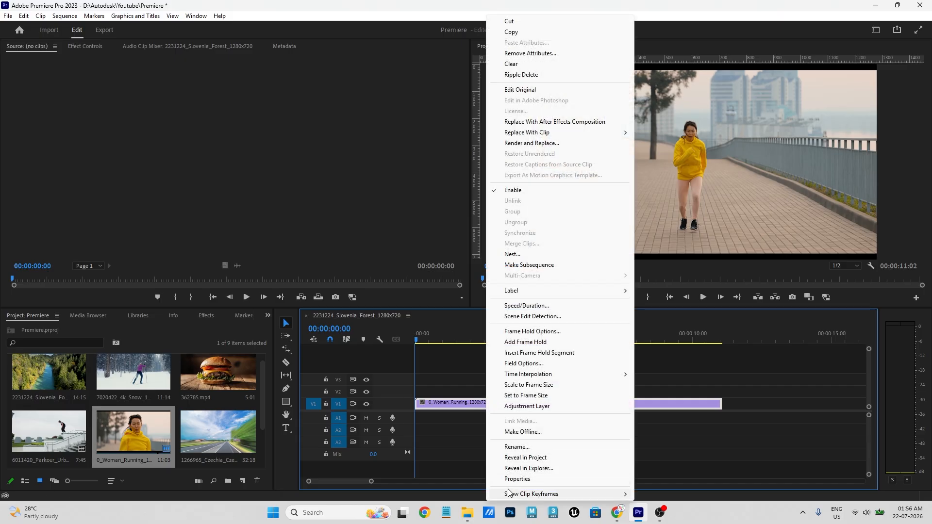
mouse_move(509, 494)
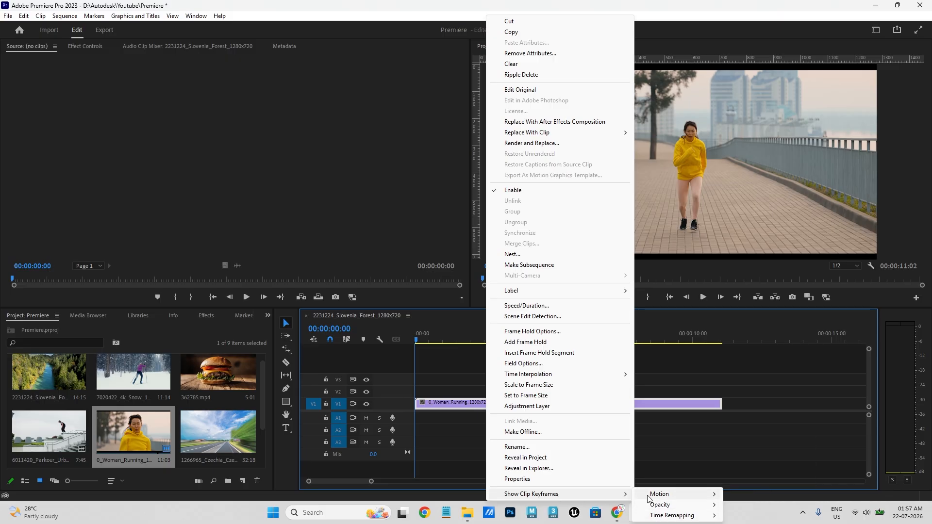
mouse_move(655, 496)
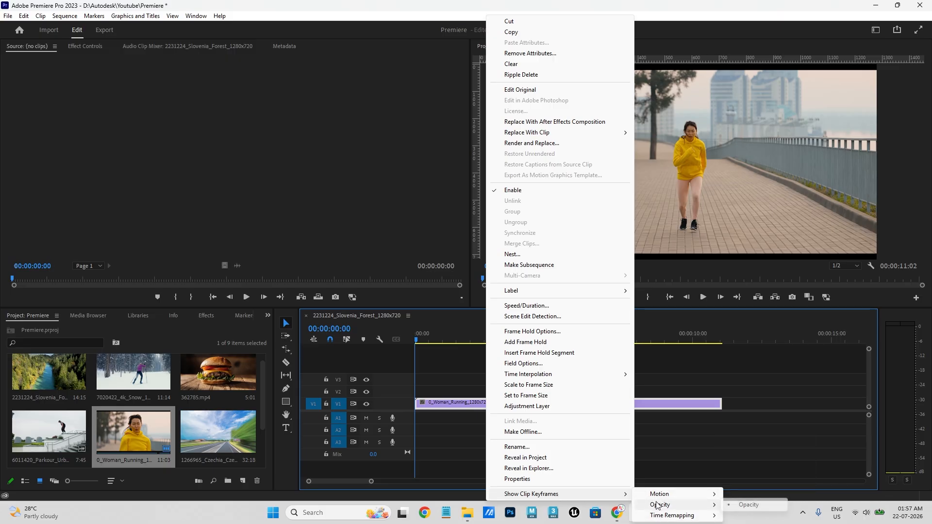
mouse_move(659, 515)
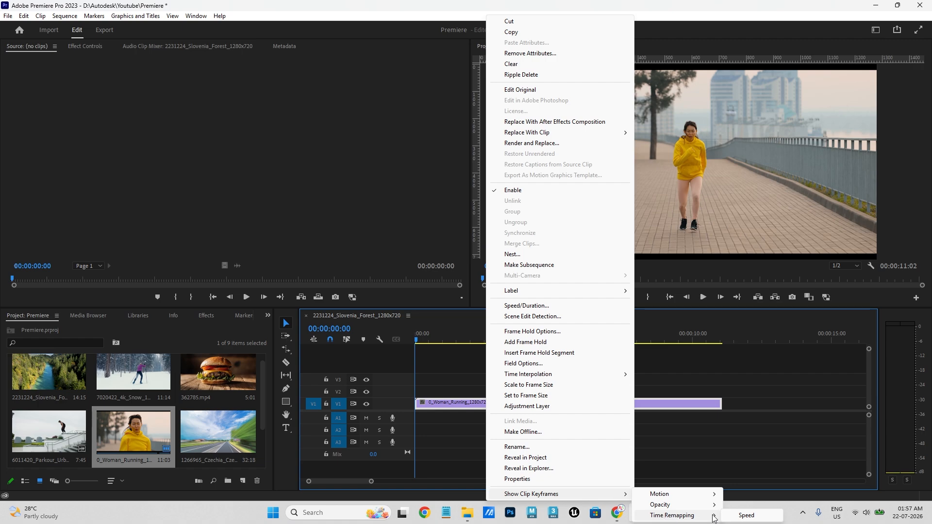
click(747, 516)
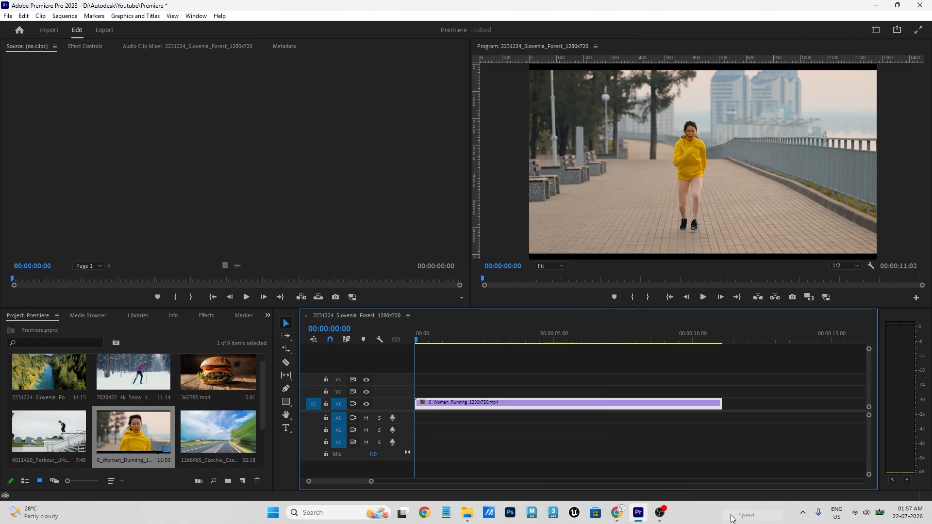
drag(373, 399, 374, 372)
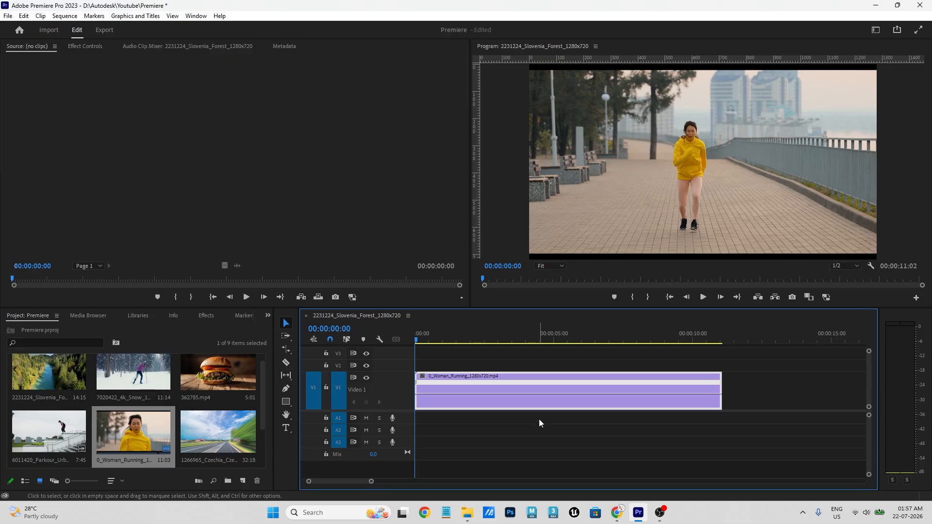
- Add two trial speed keyframes, undo them, and re-place 0_Woman_Running on V1
ctrl+click(456, 395)
ctrl+click(560, 394)
key(ctrl+z)
key(ctrl+z)
key(ctrl+z)
key(ctrl+z)
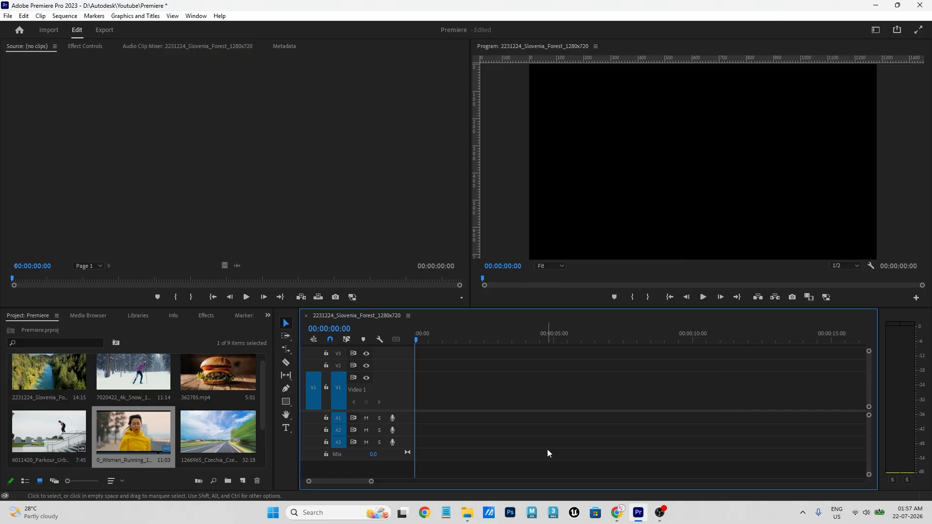
drag(141, 429, 382, 393)
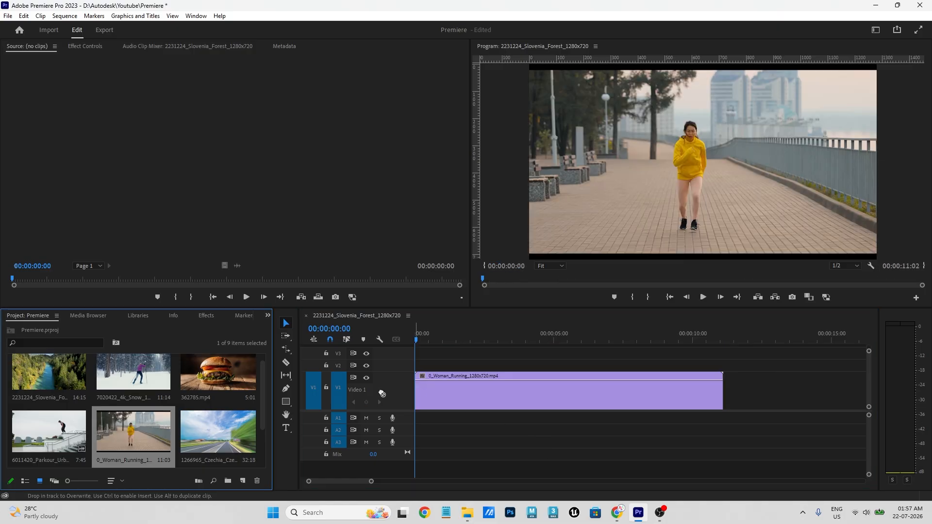
drag(450, 336, 493, 337)
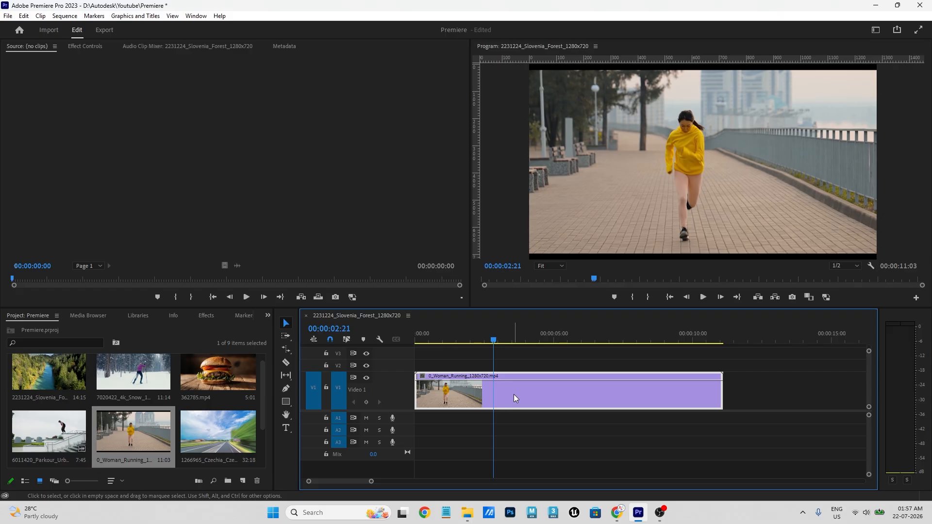
drag(493, 339, 423, 353)
- Switch the V1 running clip's keyframe display to Show Clip Keyframes > Time Remapping > Speed
right_click(518, 393)
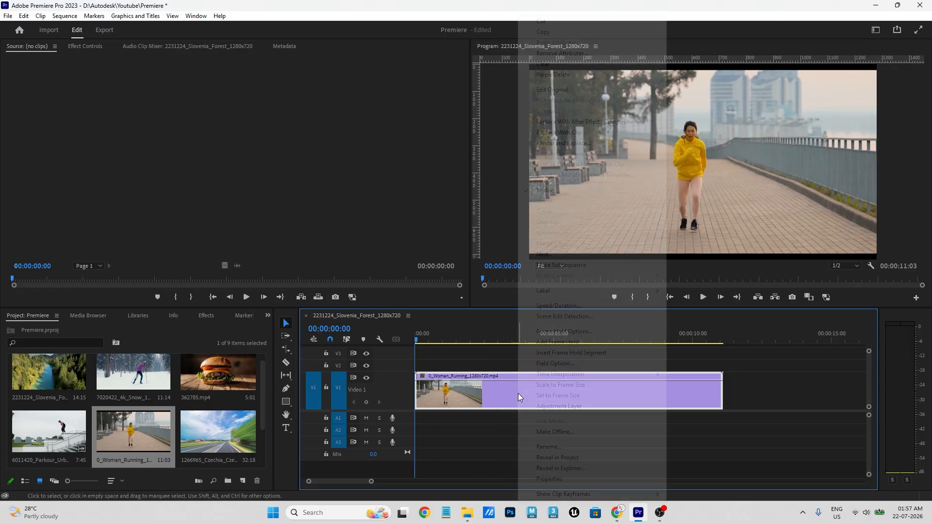
mouse_move(555, 495)
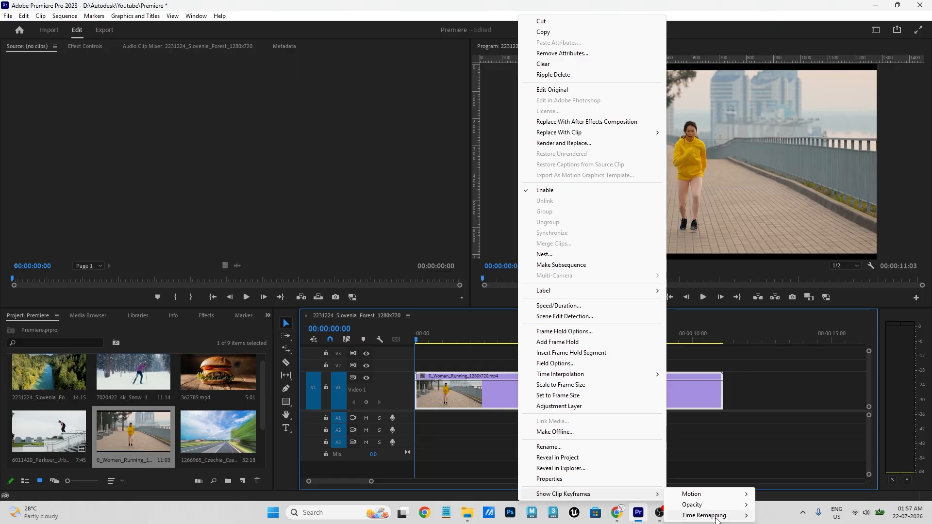
mouse_move(711, 518)
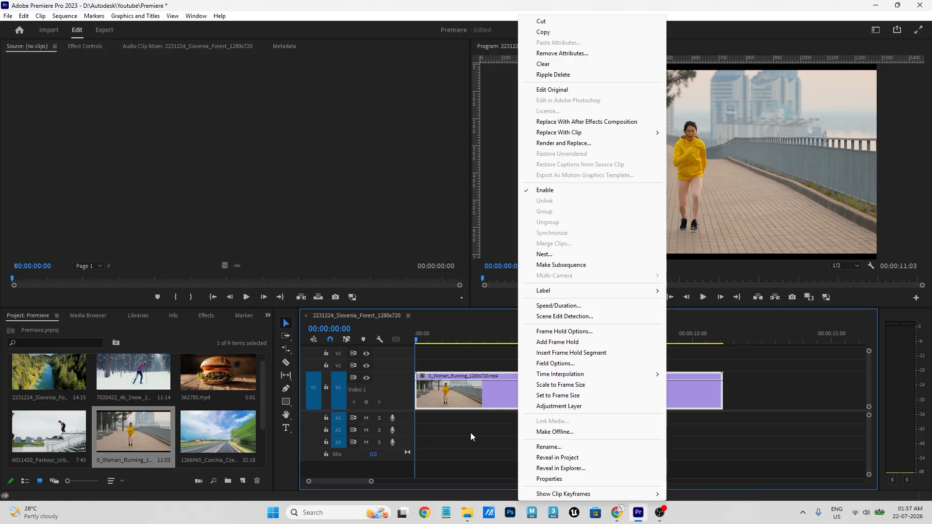
click(469, 401)
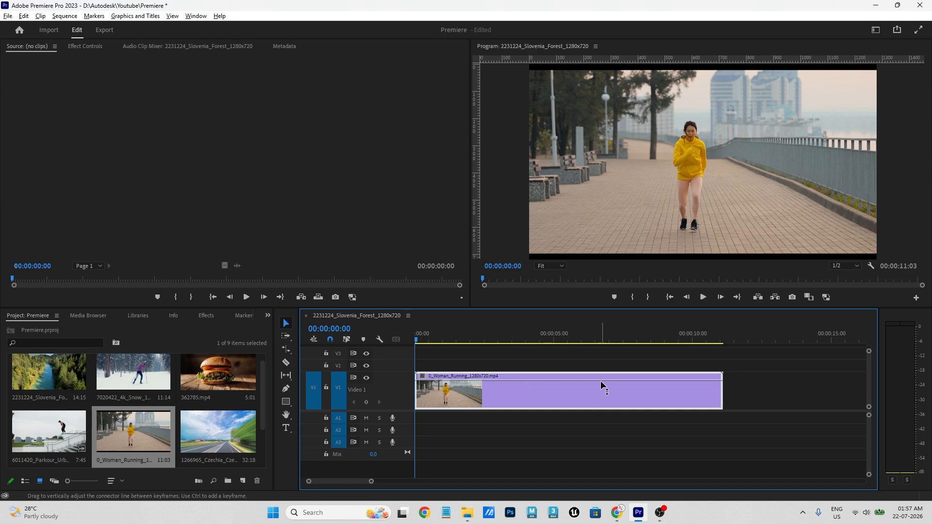
right_click(571, 396)
mouse_move(598, 494)
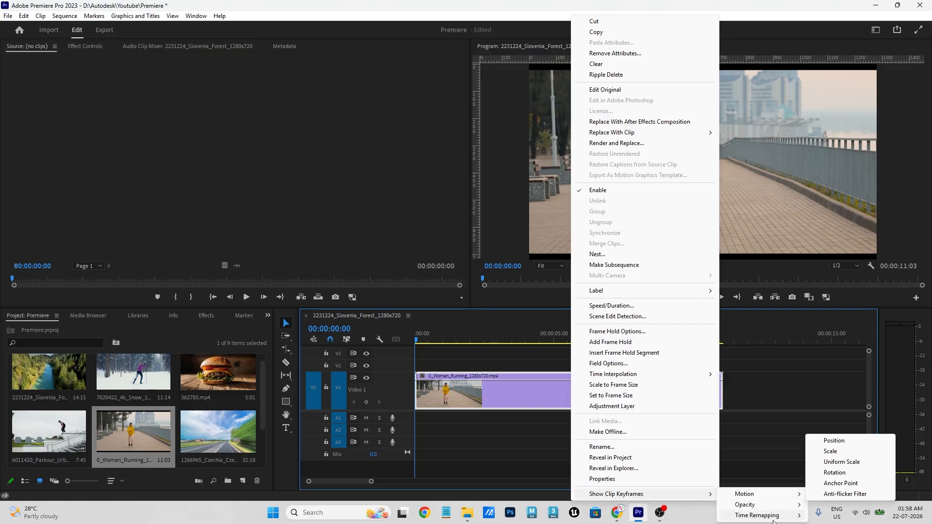
mouse_move(760, 517)
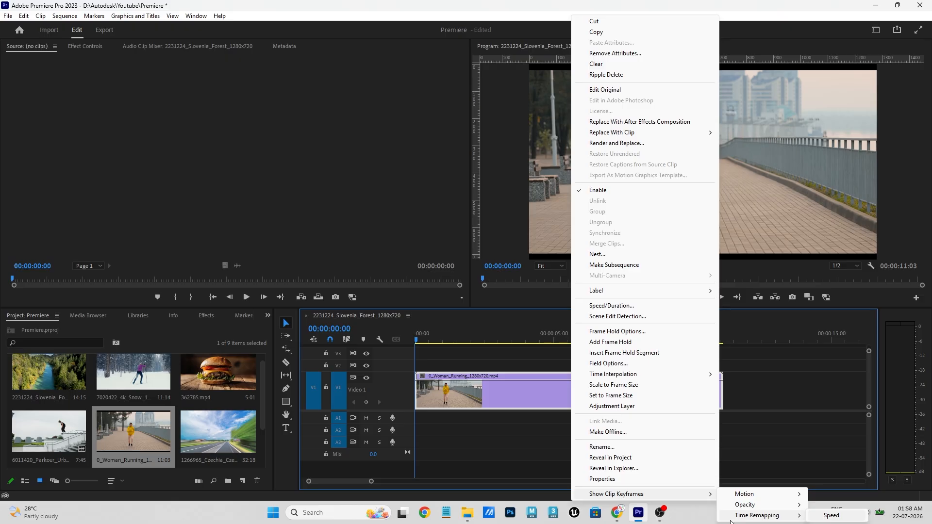
click(483, 399)
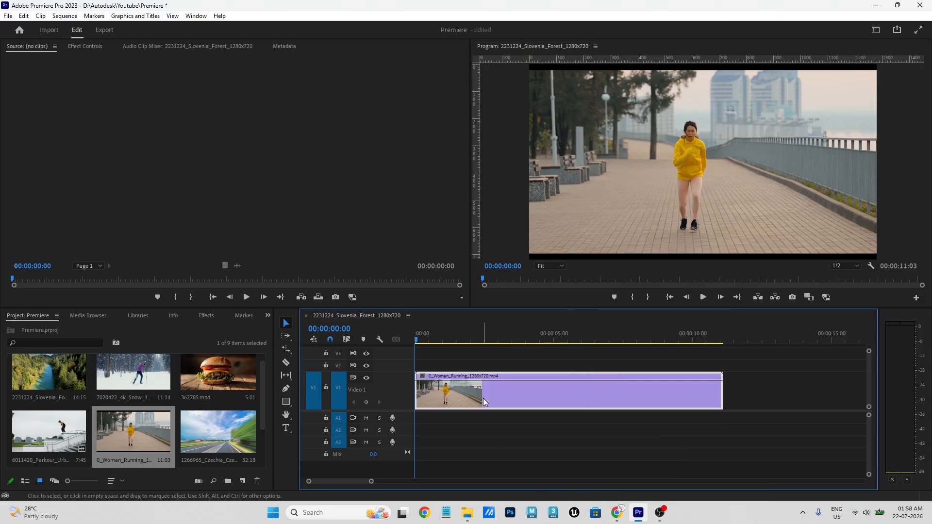
right_click(483, 398)
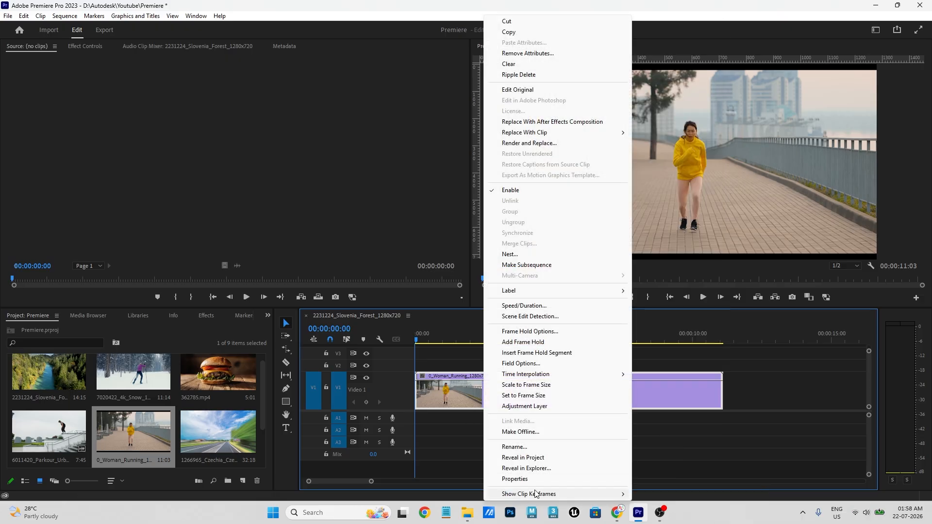
mouse_move(557, 495)
mouse_move(673, 517)
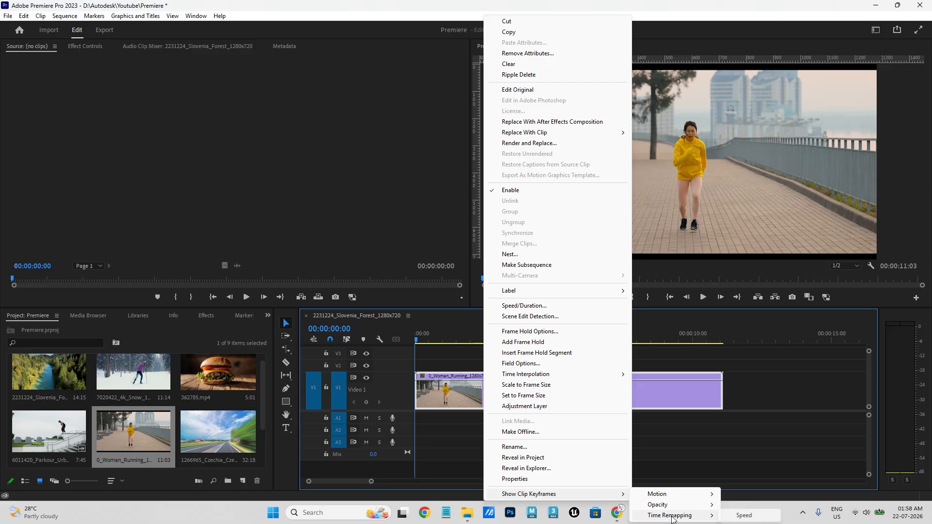
click(746, 517)
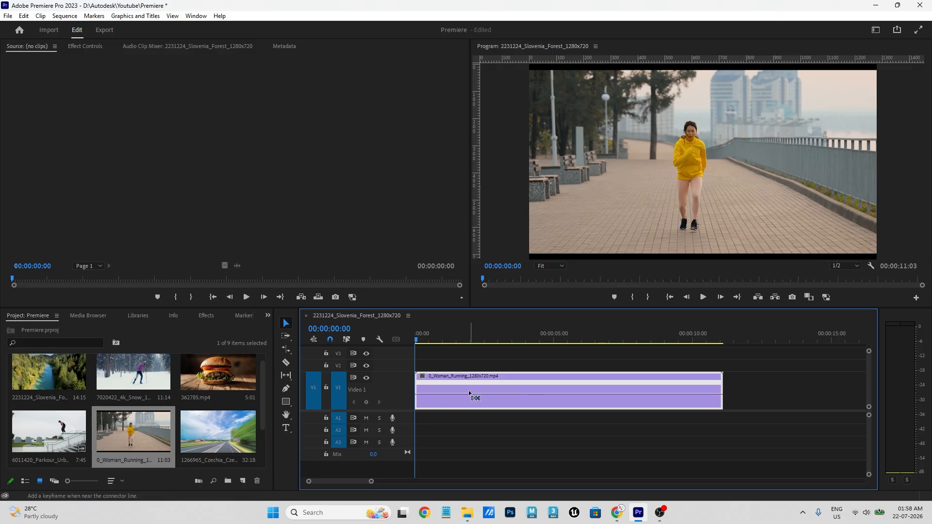
- Scrub into the clip, add a speed keyframe at the playhead, and play back from the start
drag(426, 339, 478, 339)
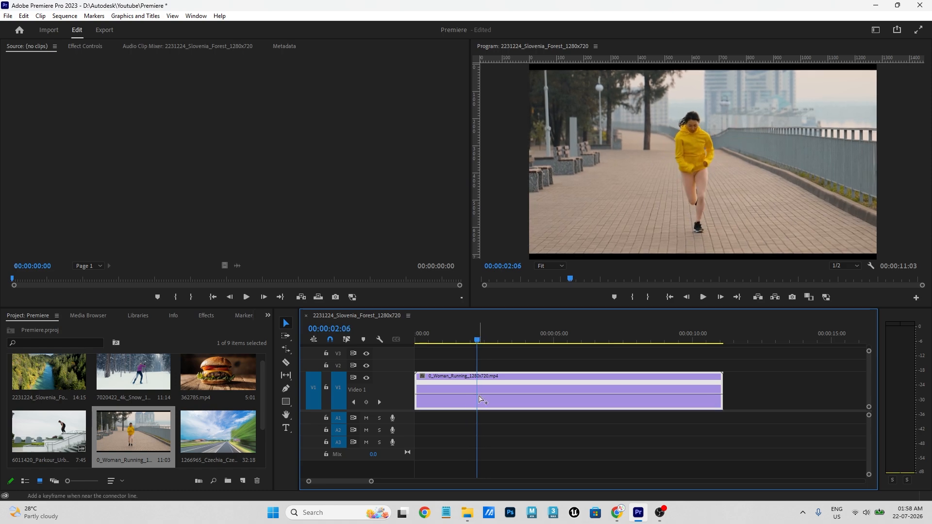
drag(480, 340, 584, 341)
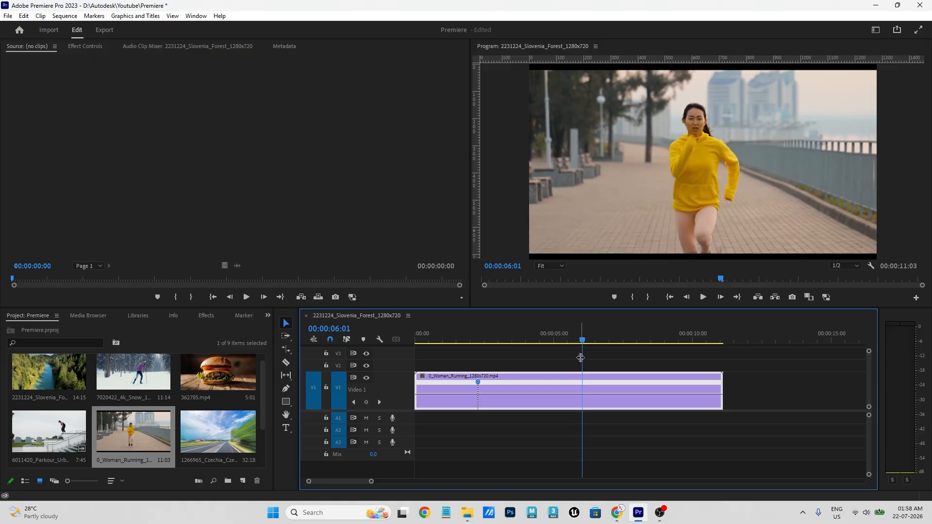
ctrl+click(584, 395)
key(Home)
key(space)
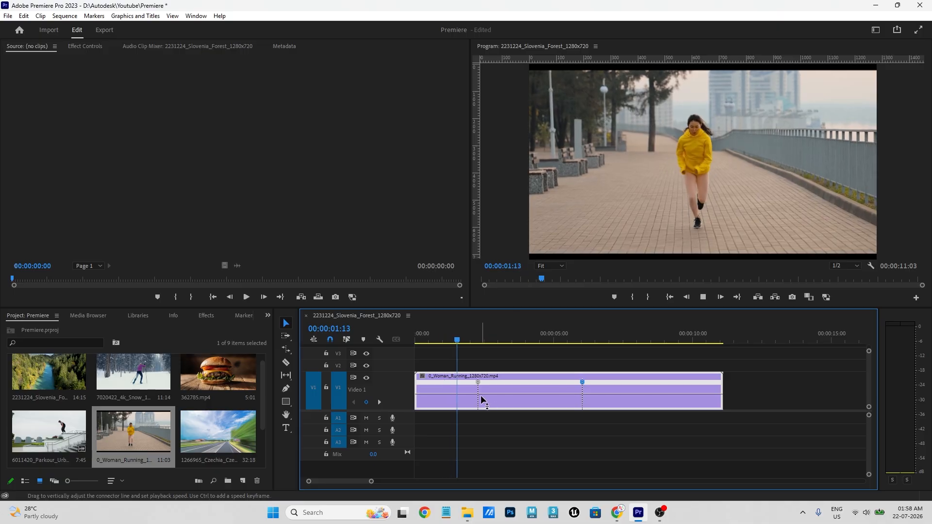
key(space)
- Check both speed keyframes near 00:00:02:06 and 00:00:05:14, and give the video tracks more room
click(478, 341)
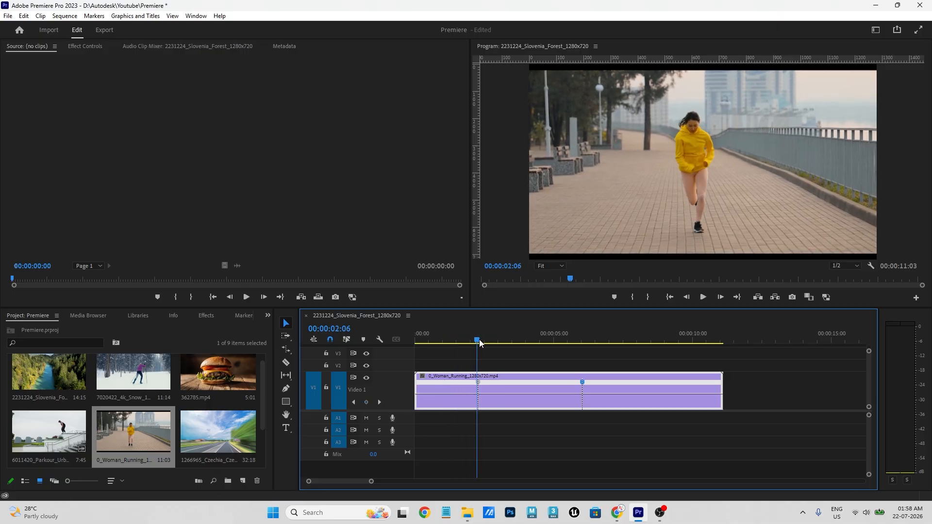
drag(479, 339, 528, 349)
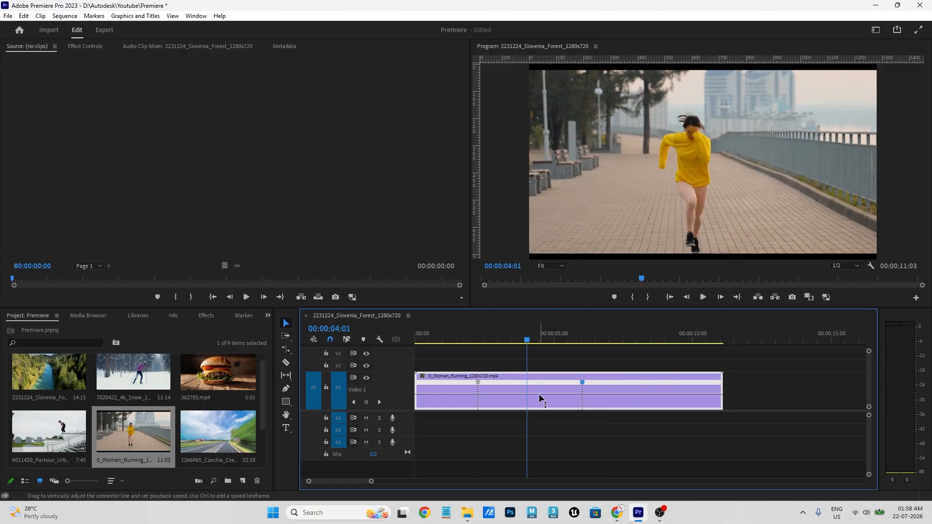
click(479, 382)
click(582, 382)
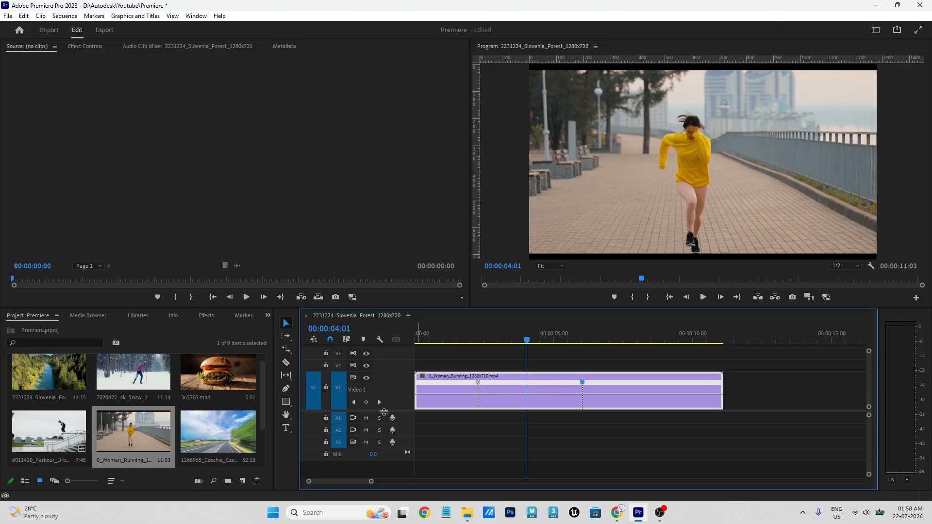
drag(384, 411, 383, 427)
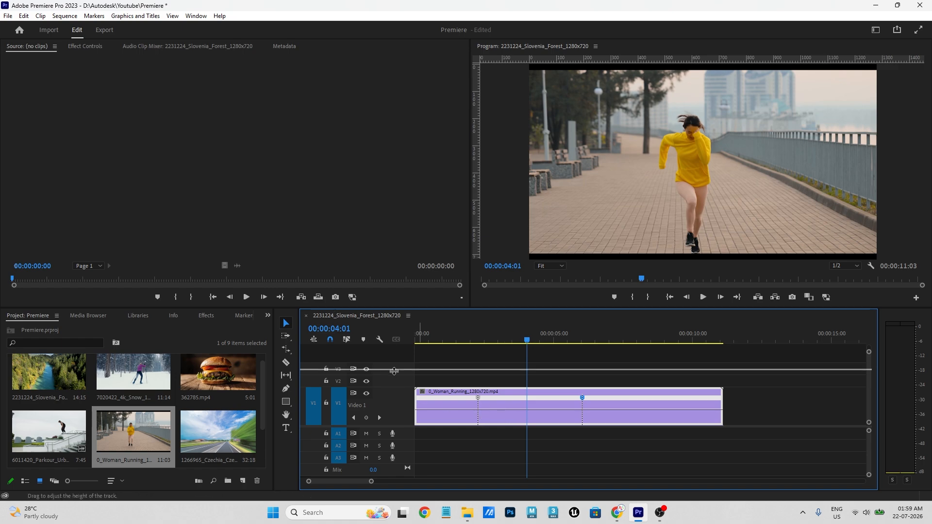
- Drag the speed line between the keyframes down to slow the middle section to 29%
drag(394, 372, 394, 371)
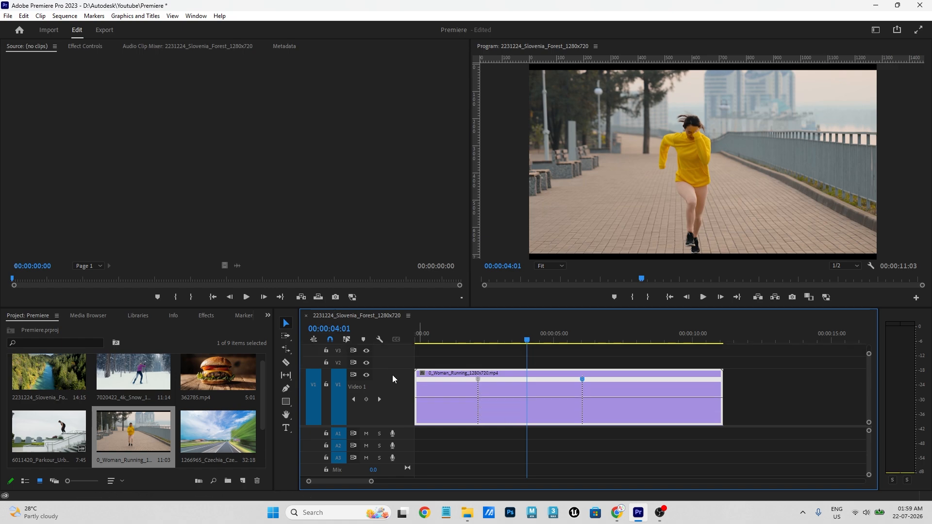
click(533, 396)
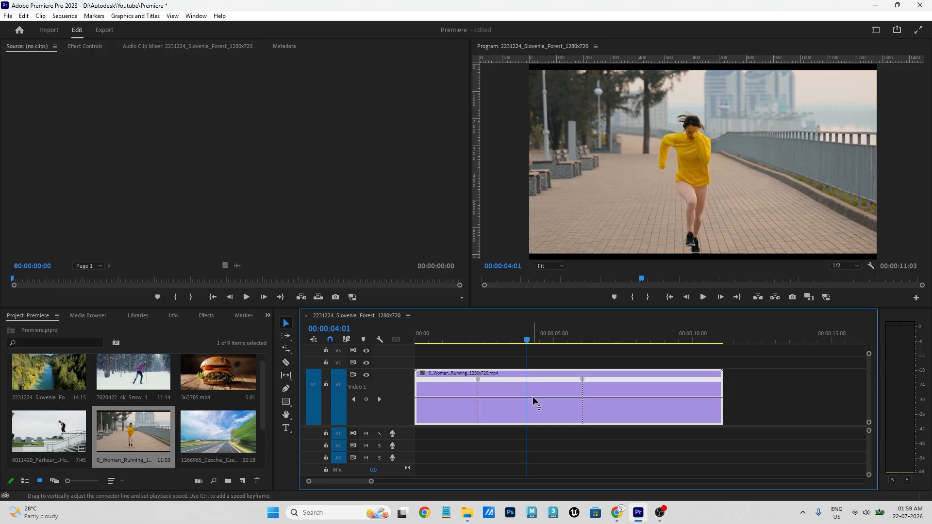
drag(532, 396, 532, 424)
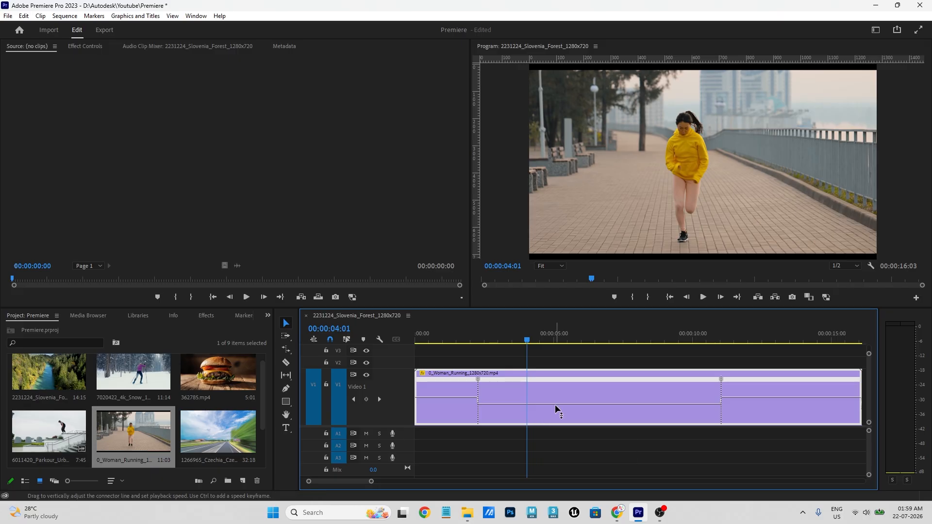
drag(555, 403, 557, 406)
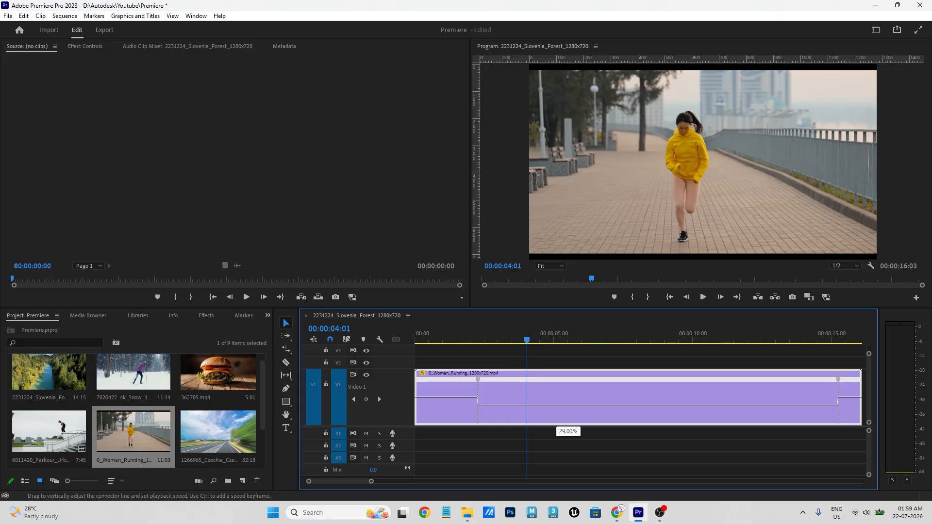
drag(557, 406, 549, 406)
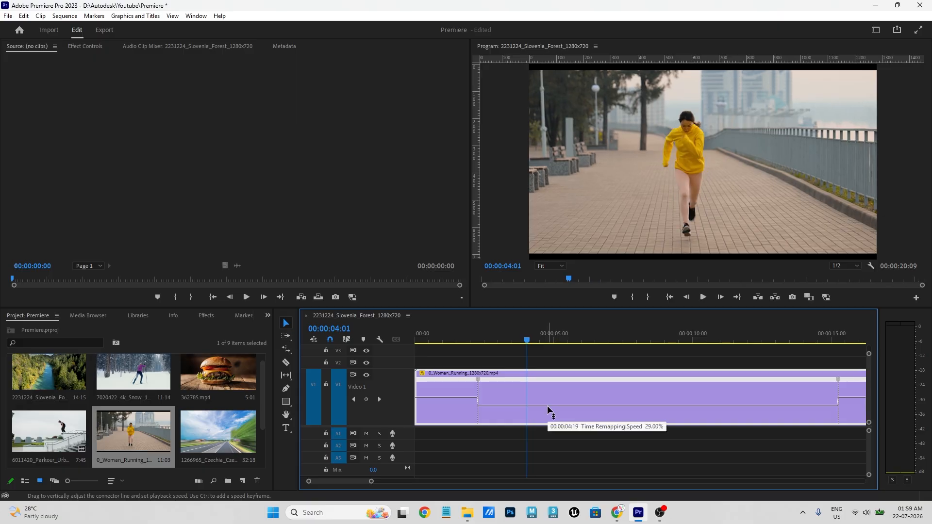
- Turn the first speed keyframe into a gradual ramp, return to the start, and zoom out
drag(482, 385, 502, 388)
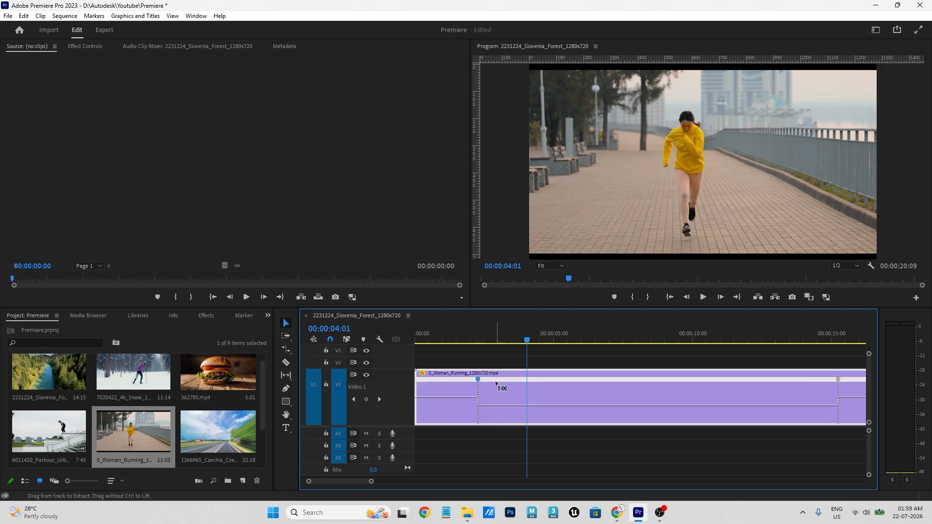
drag(365, 352, 367, 352)
drag(452, 331, 394, 345)
key(minus)
key(minus)
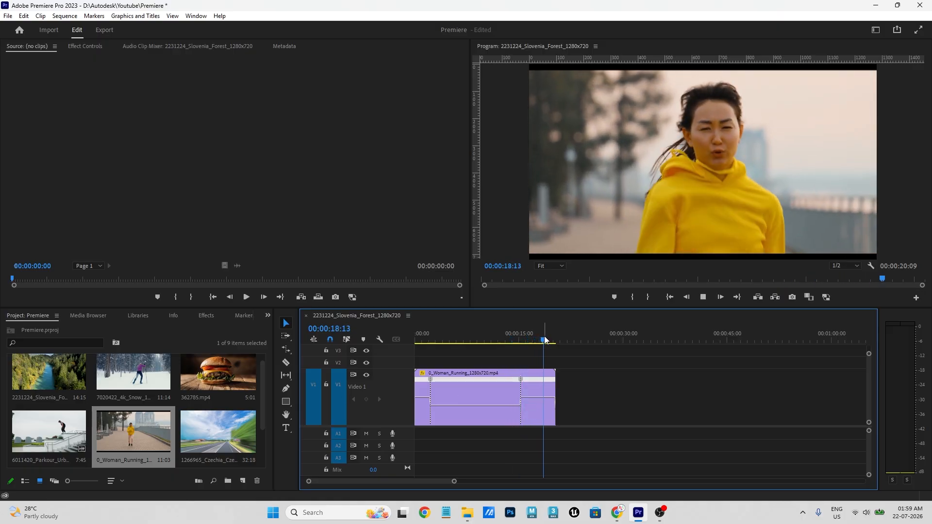
- Review the slowed Woman Running clip, then drag its middle speed band up toward 200%
drag(545, 339, 494, 370)
key(=)
key(=)
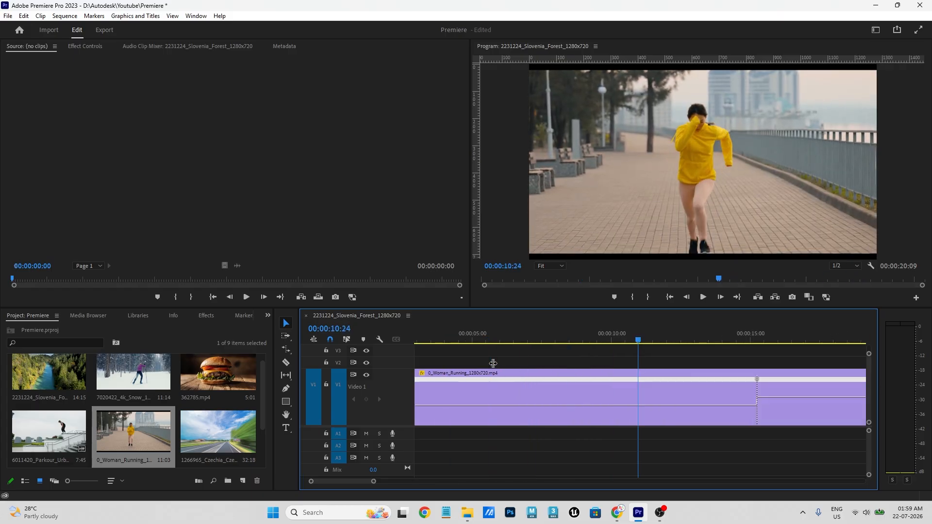
key(minus)
key(minus)
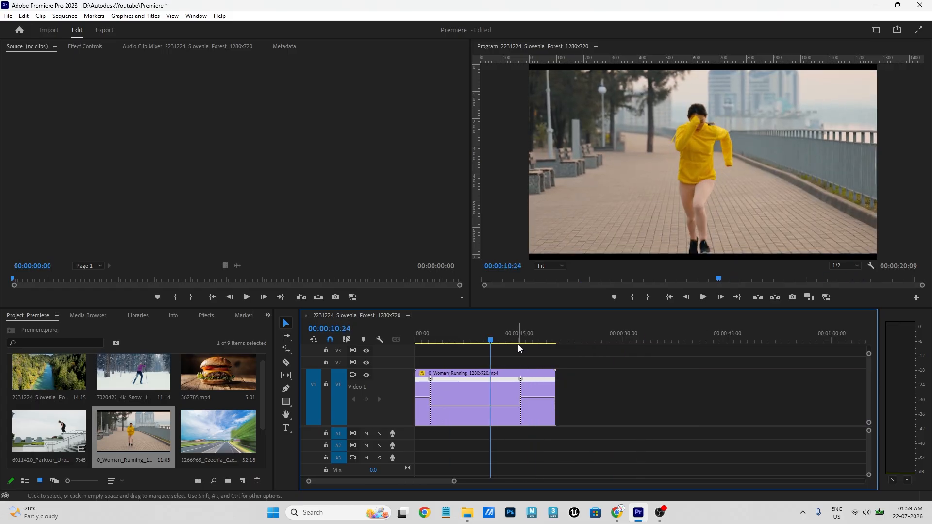
key(=)
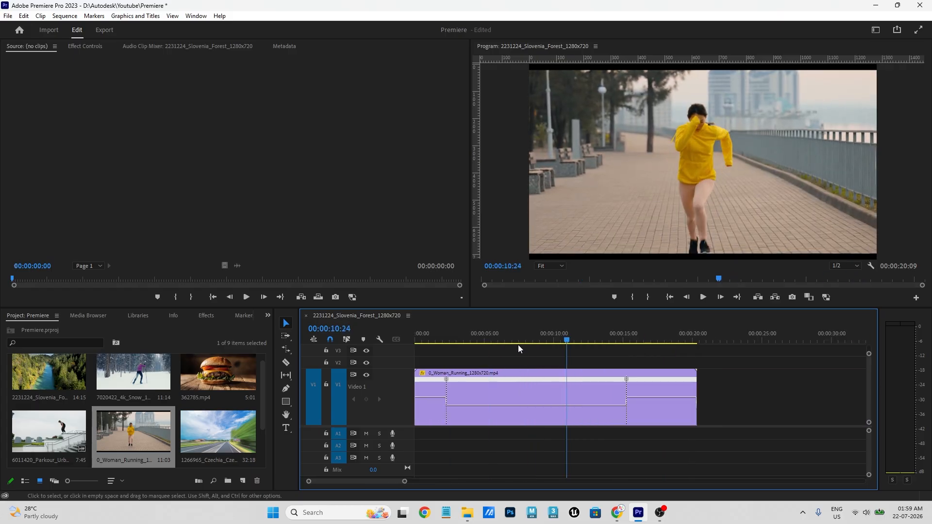
click(531, 405)
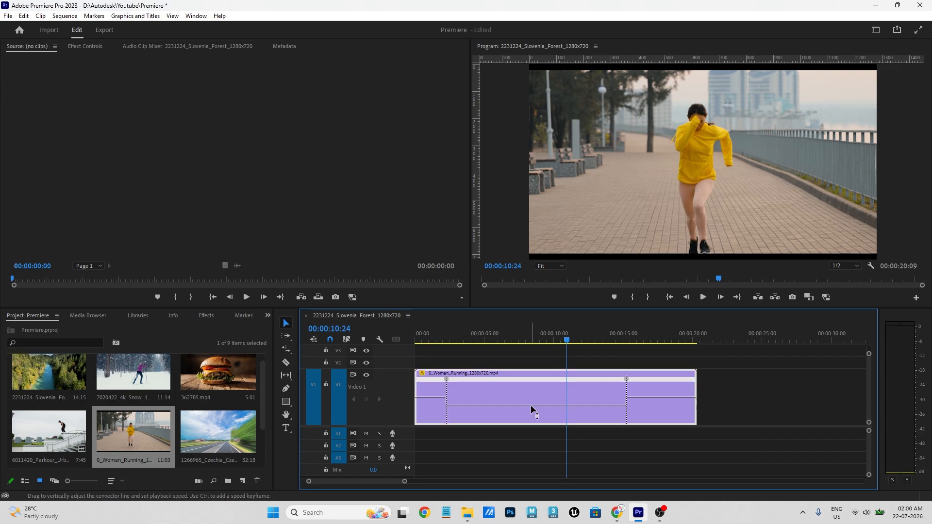
drag(531, 405, 531, 401)
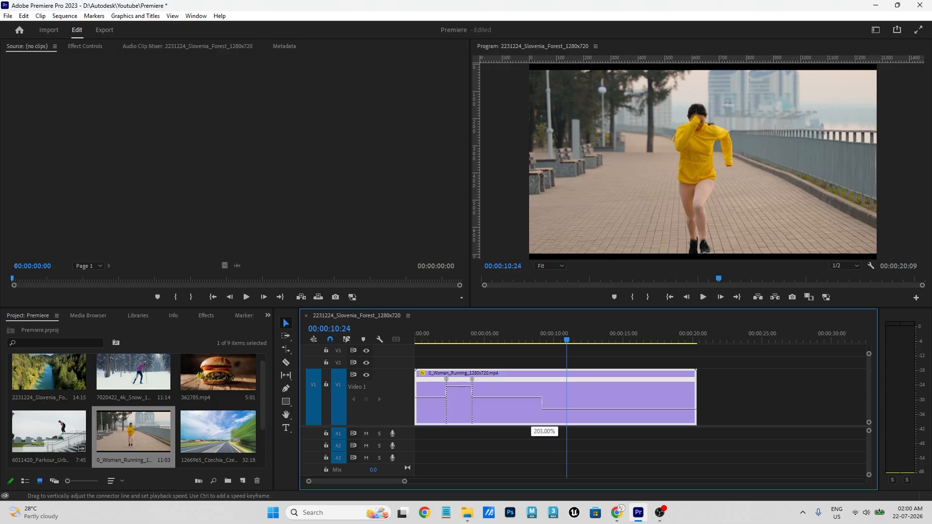
- Set the middle section to 200% and play back the shortened 00:00:09:06 sequence
drag(544, 388, 545, 386)
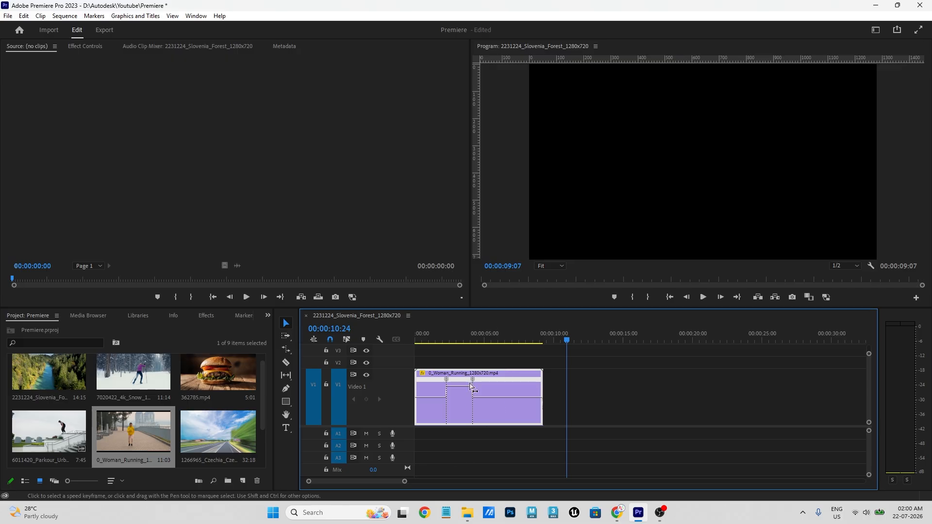
key(space)
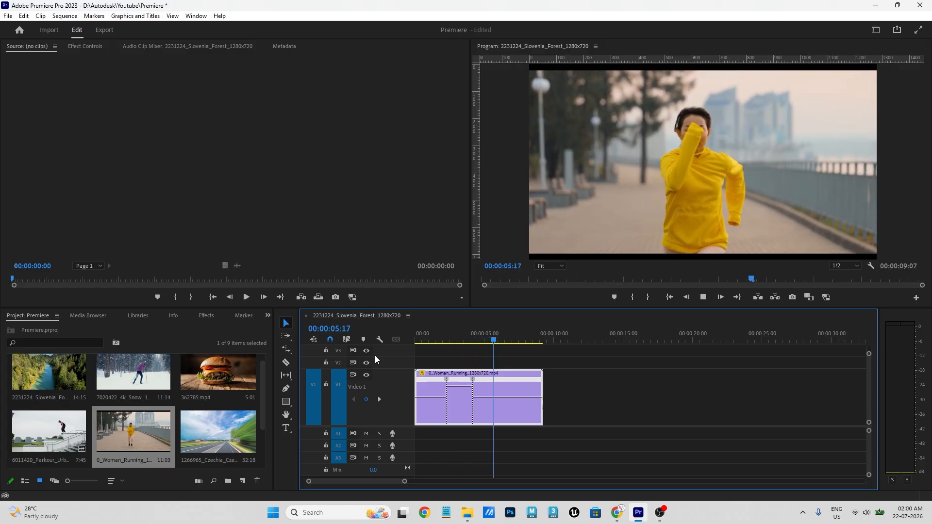
click(458, 341)
drag(458, 340, 389, 343)
key(space)
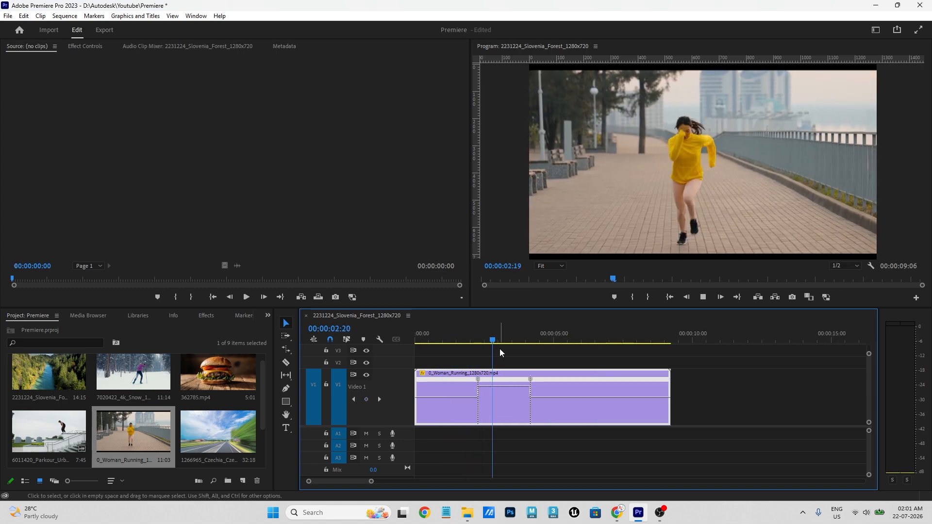
key(space)
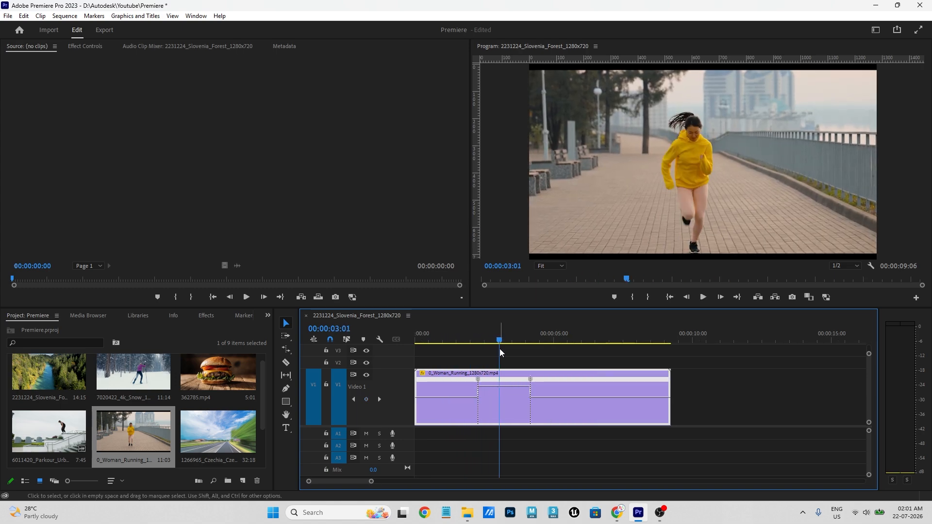
key(equal)
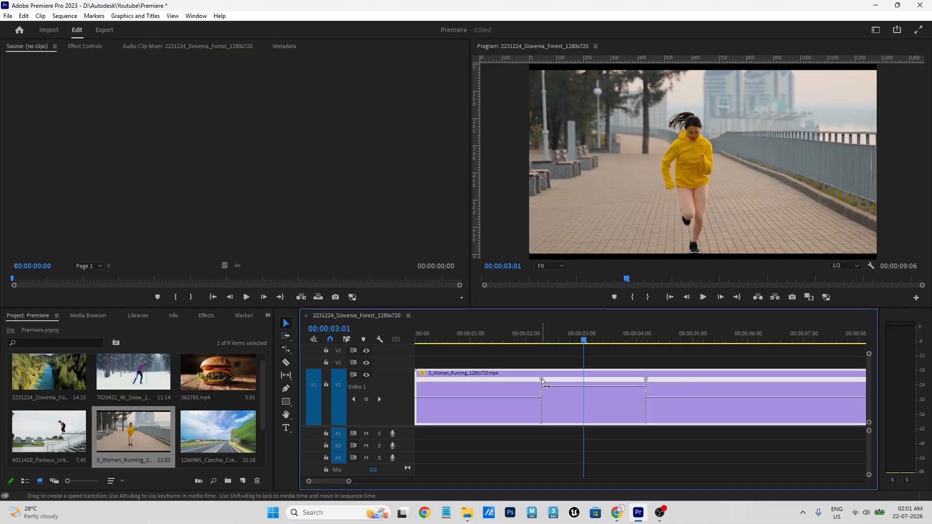
- Select the speed keyframes and review the first speed change around 00:00:02:00
click(646, 379)
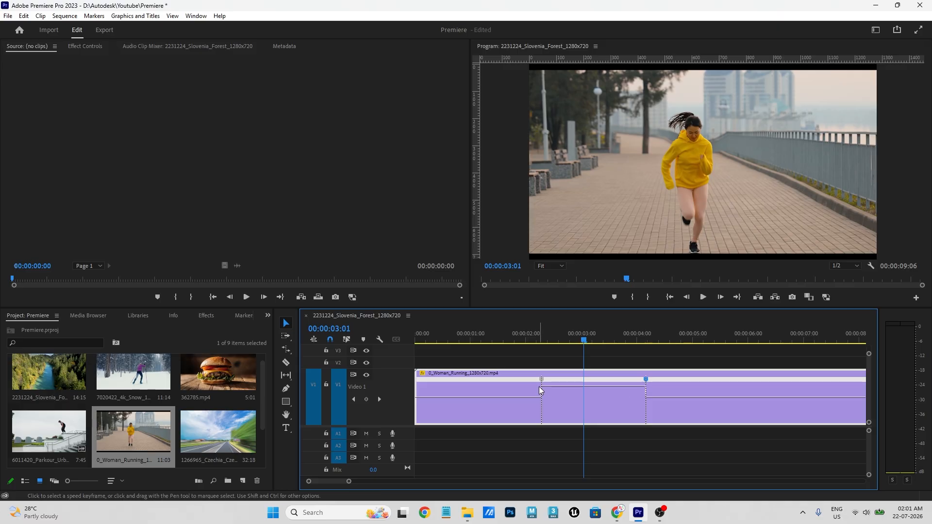
click(542, 379)
drag(541, 339, 532, 359)
key(space)
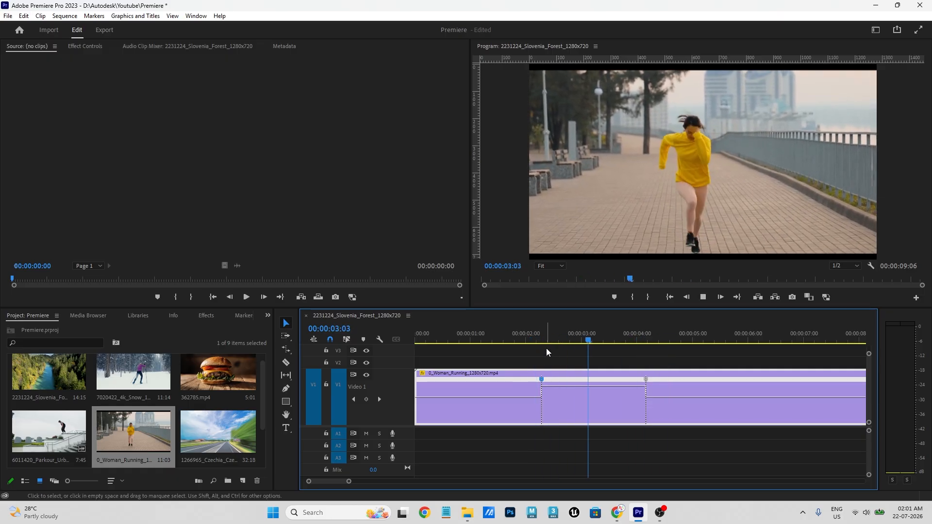
click(526, 339)
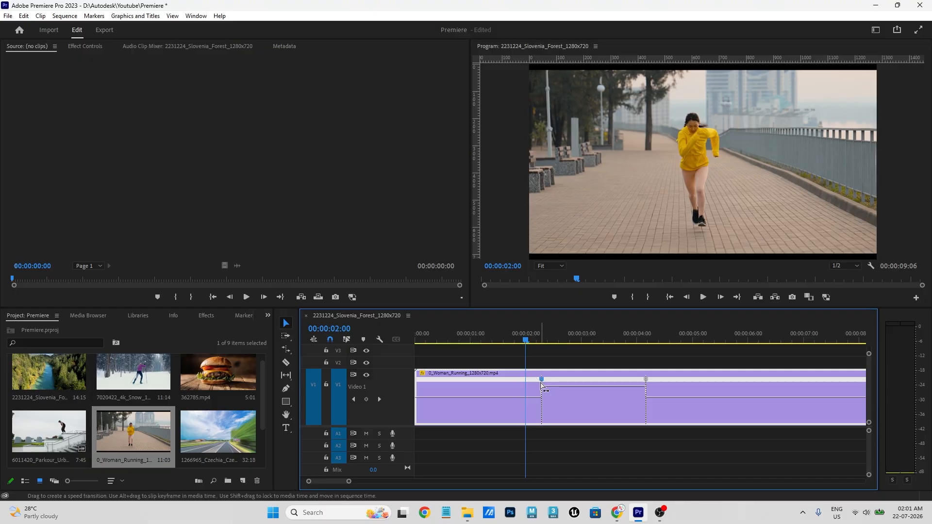
- Spread the left and right speed keyframes into gradual ramps, making the clip 00:00:09:00
click(561, 401)
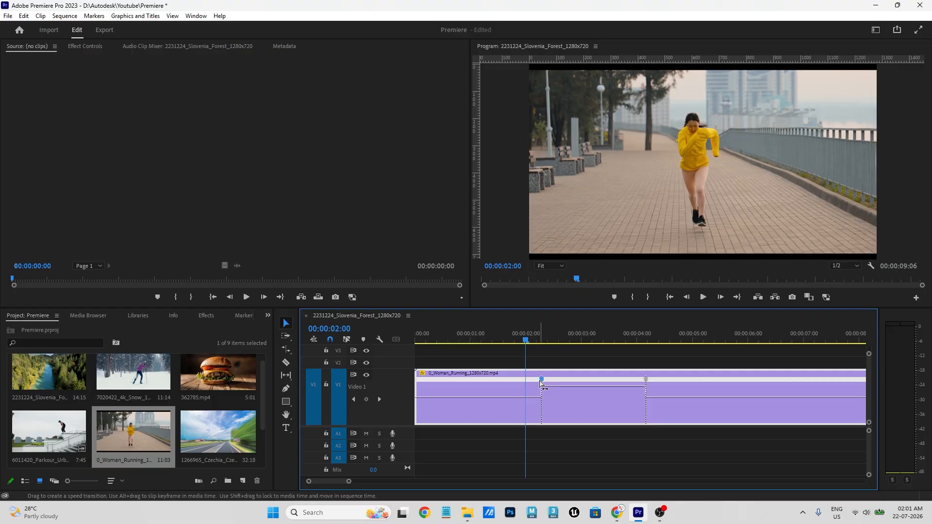
mouse_move(541, 383)
mouse_down()
mouse_move(521, 391)
mouse_move(543, 381)
mouse_up()
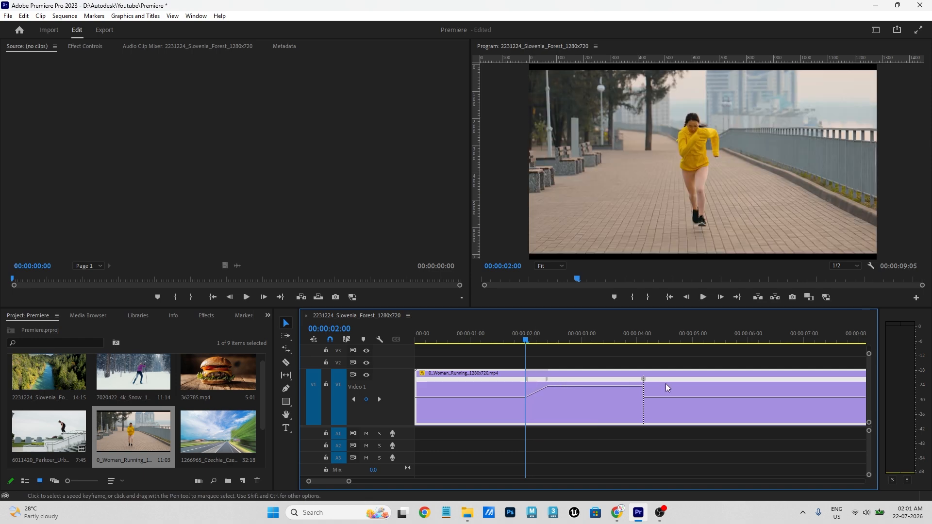
drag(646, 382, 668, 384)
click(529, 351)
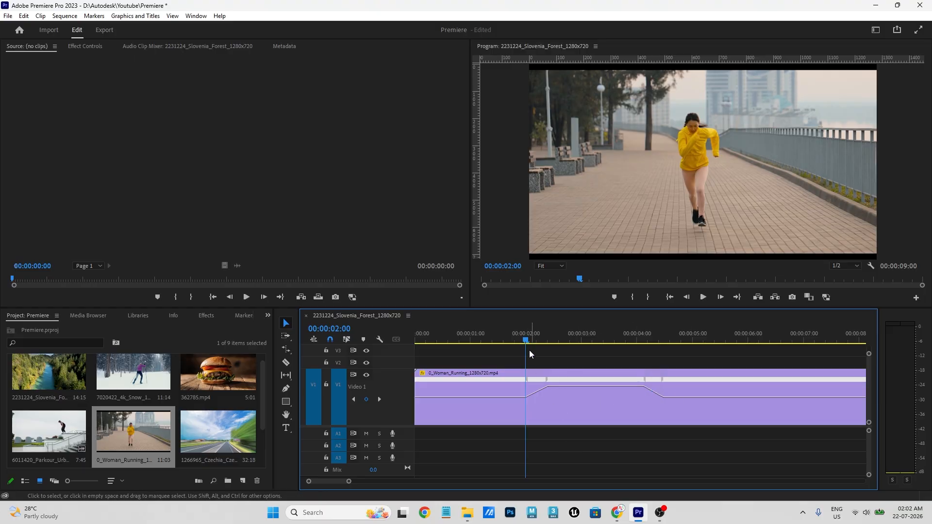
drag(511, 335, 474, 371)
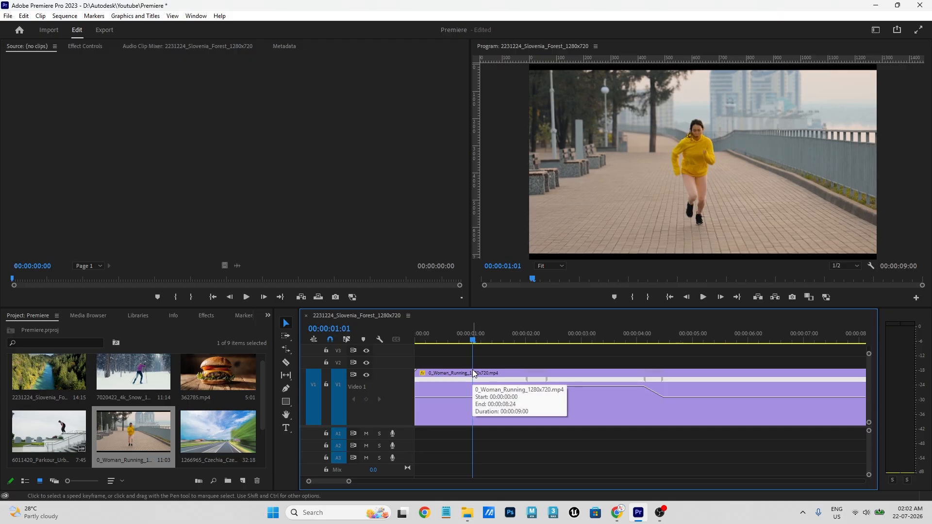
- Zoom out and play the ramped Woman Running clip from the start to review it
key(minus)
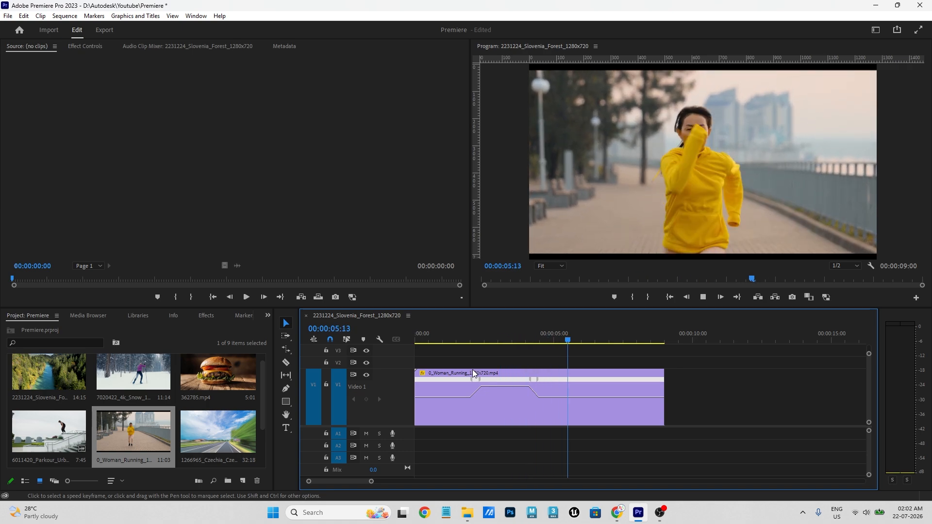
click(449, 340)
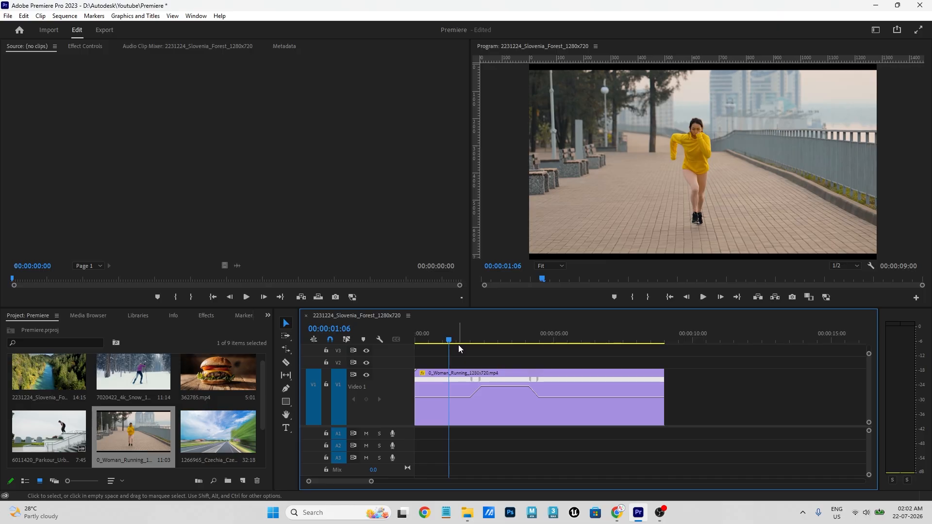
key(space)
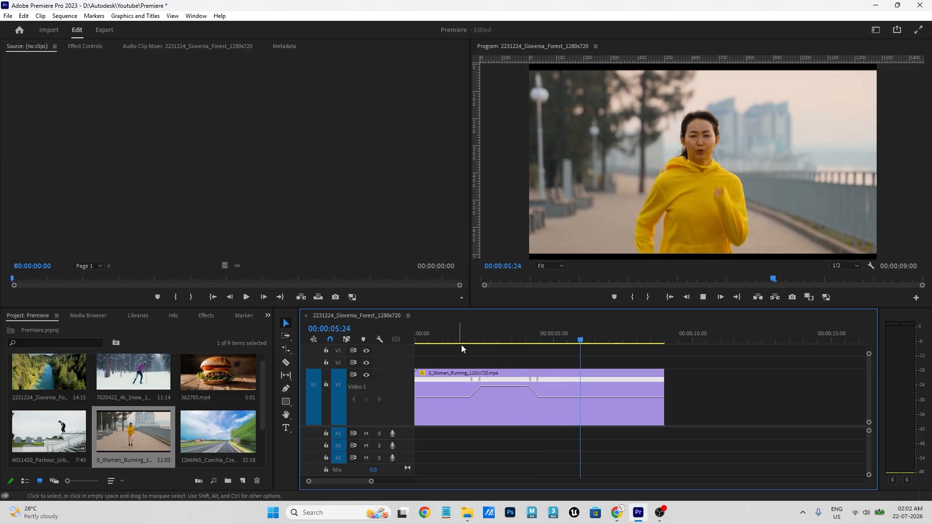
drag(489, 341, 387, 349)
key(space)
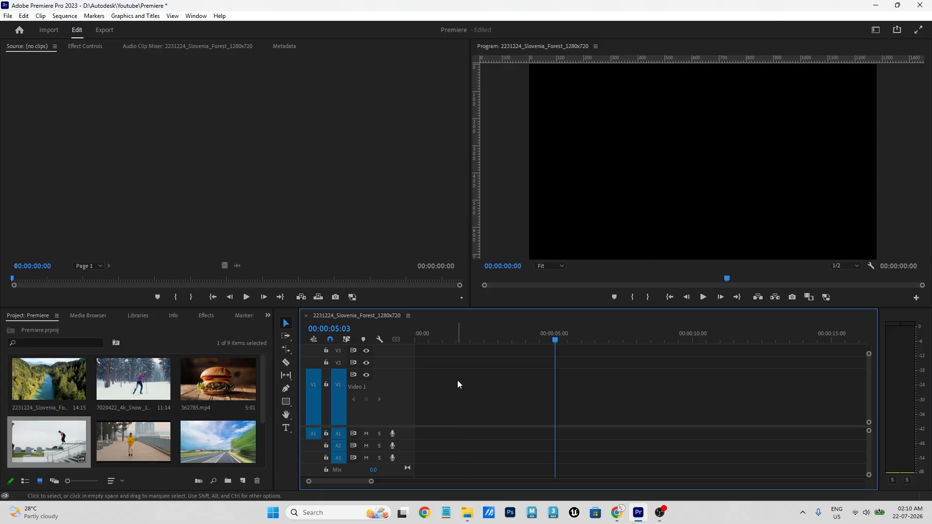
- Place the e011420_Parkour_Urban_1280x720.mp4 clip on the timeline and delete its audio
drag(61, 439, 411, 400)
alt+click(567, 432)
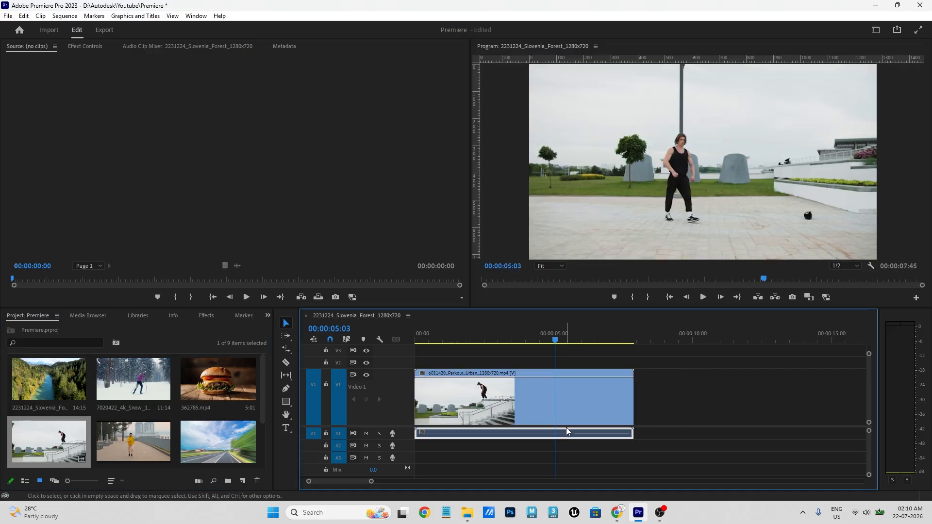
key(Delete)
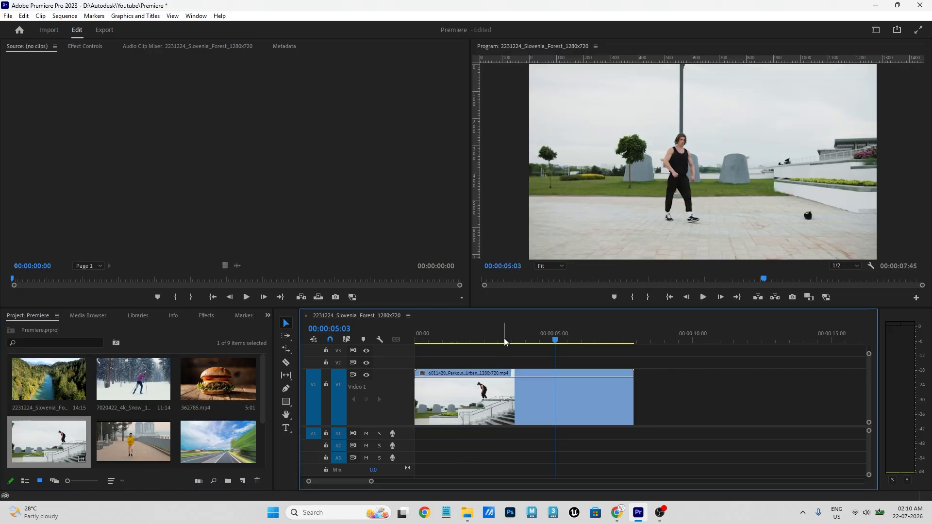
- Play from the start and razor the parkour clip at 00:00:03:40
key(Home)
key(space)
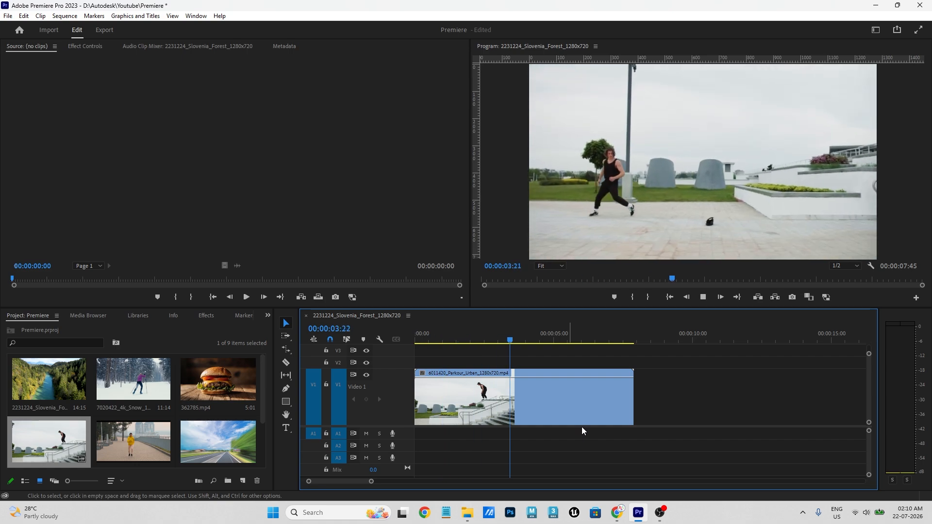
key(space)
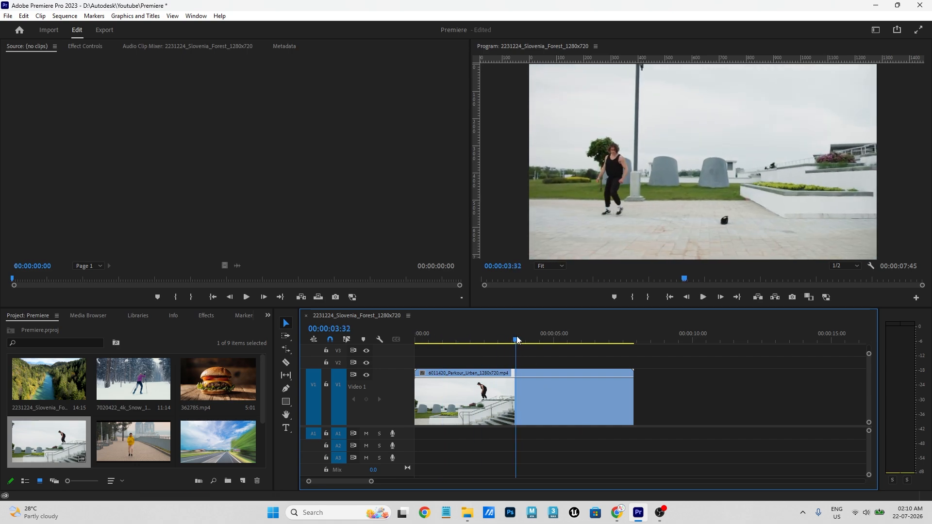
key(c)
click(525, 391)
- Delete the piece after the cut and return to the Selection tool
key(b)
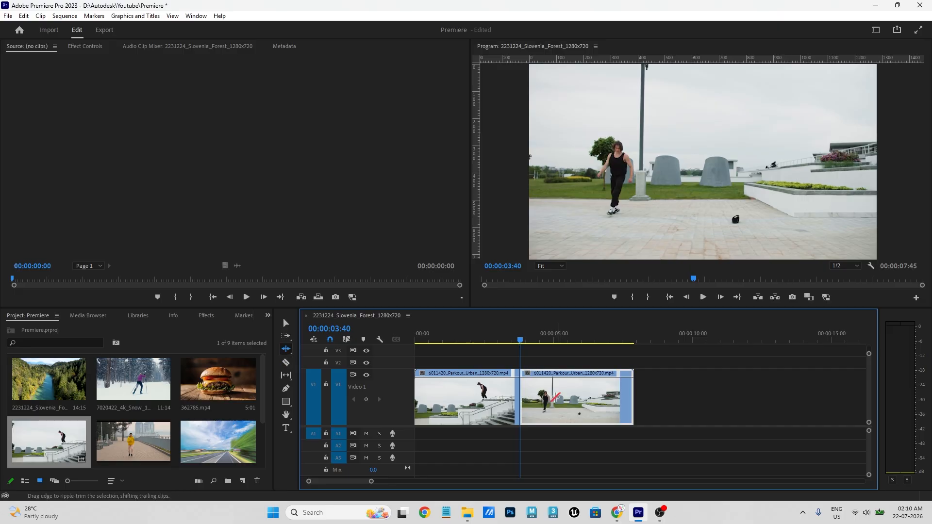
key(Delete)
key(c)
key(v)
- Play back the trimmed 3:40 parkour clip, replaying the section around the flip
drag(485, 337, 371, 358)
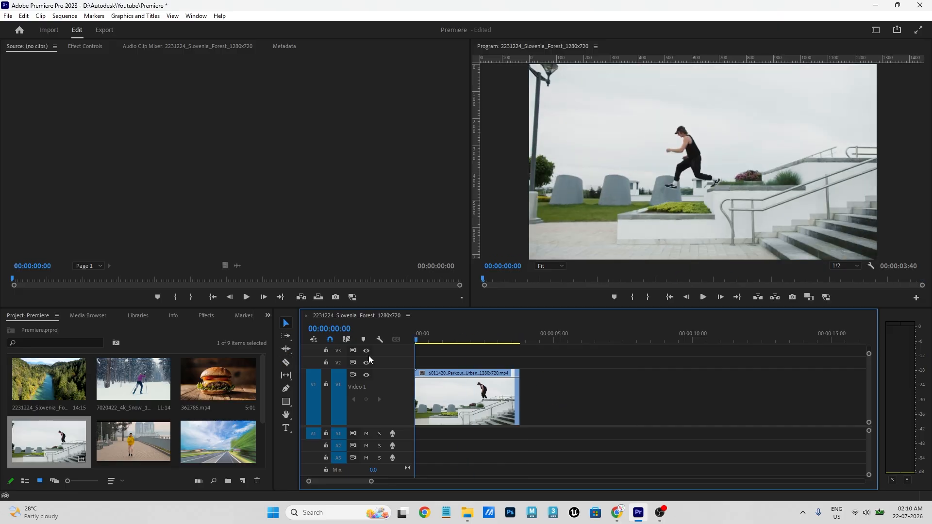
key(space)
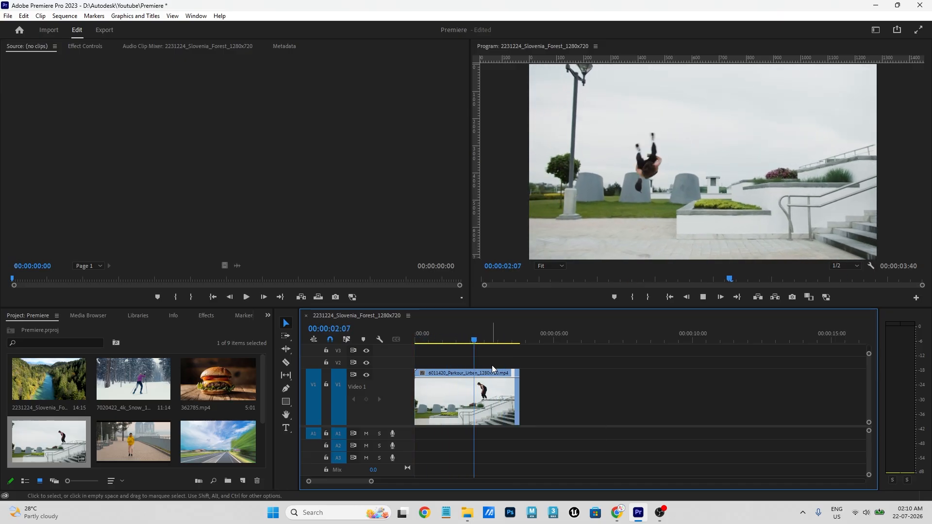
key(space)
click(505, 341)
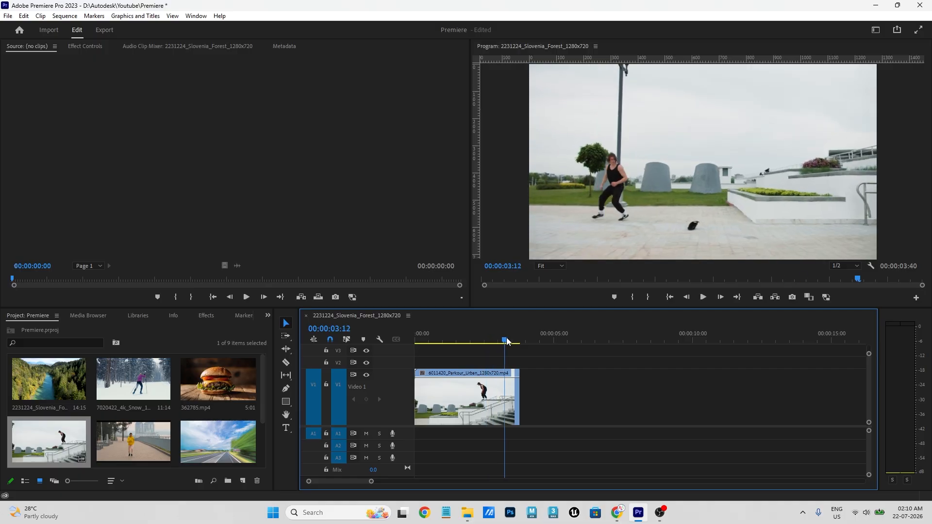
key(space)
click(497, 341)
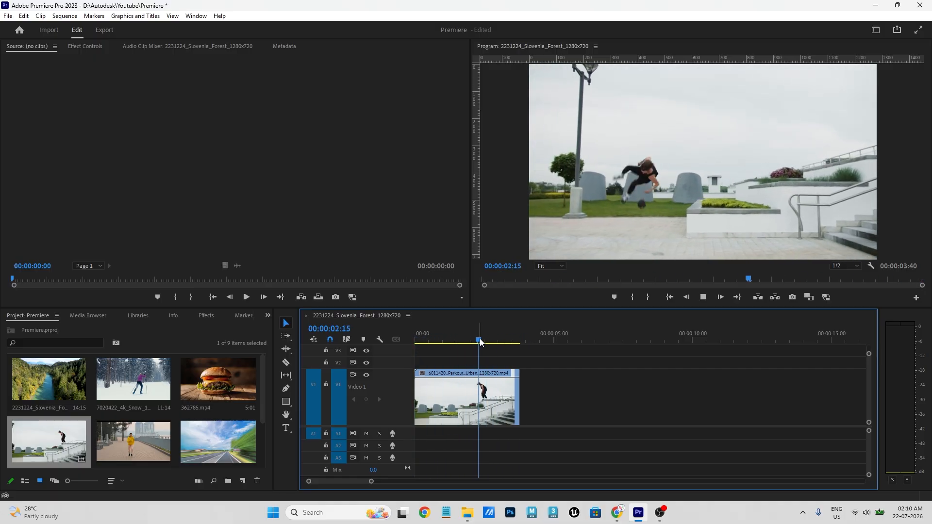
key(space)
- Zoom in and scrub from the start through the flip again
key(=)
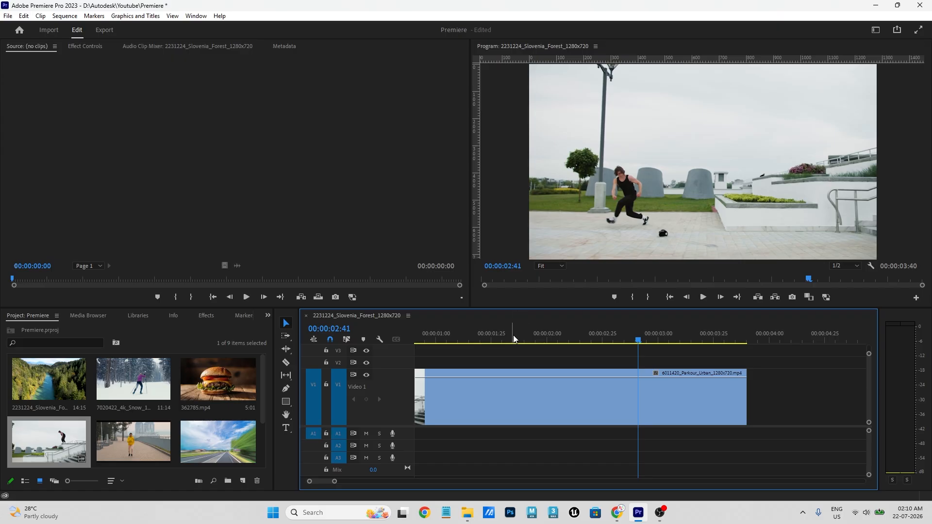
drag(512, 335, 366, 360)
click(367, 361)
key(-)
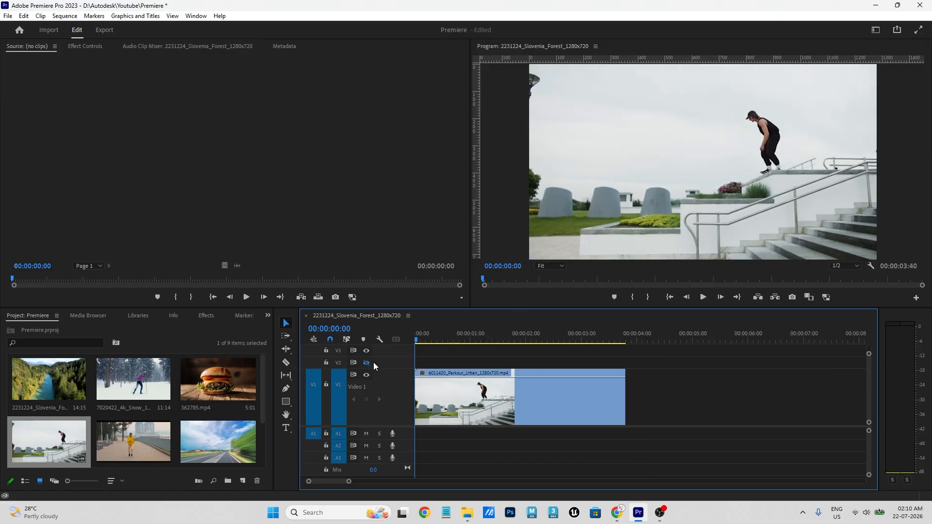
drag(512, 333, 378, 357)
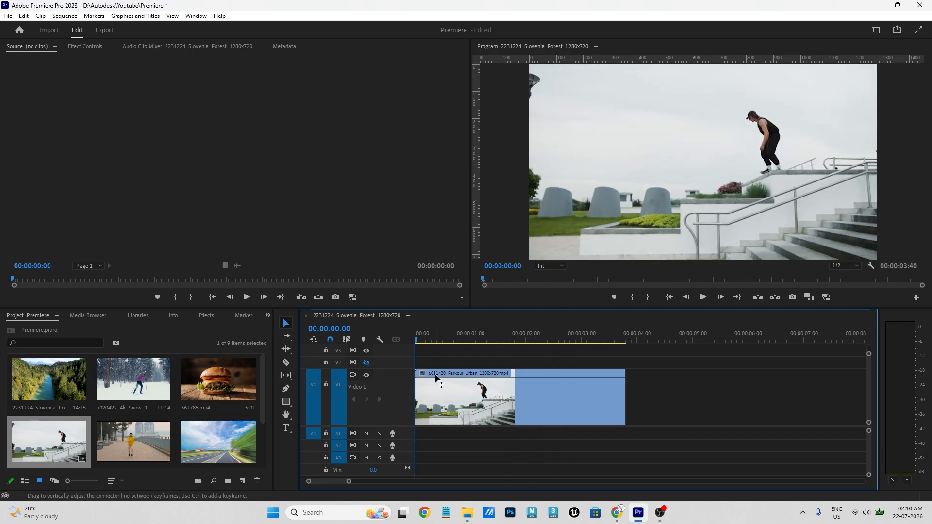
- Show the parkour clip's Time Remapping > Speed keyframe line
click(498, 398)
right_click(499, 398)
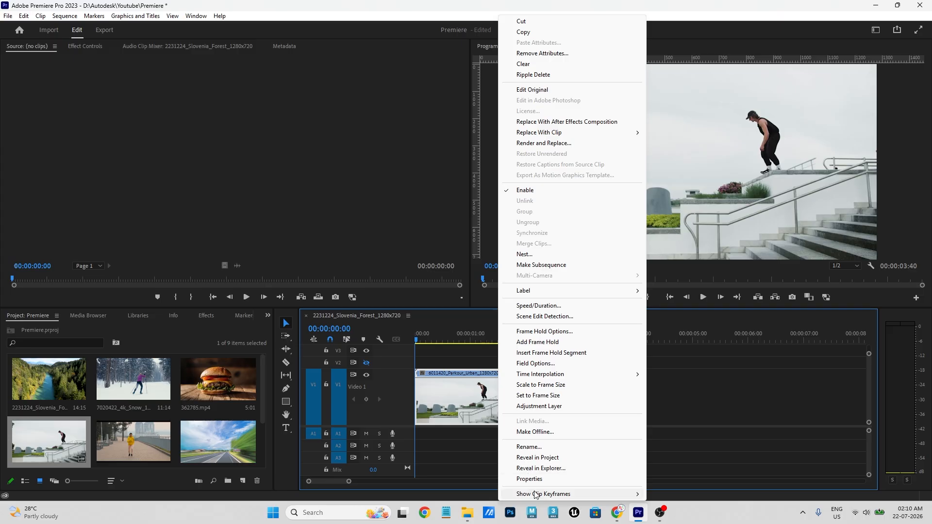
mouse_move(534, 494)
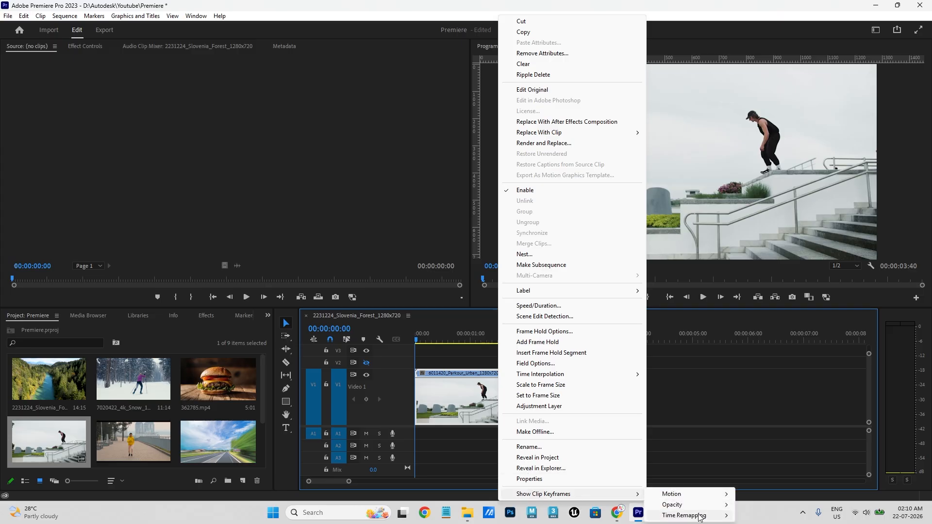
mouse_move(700, 518)
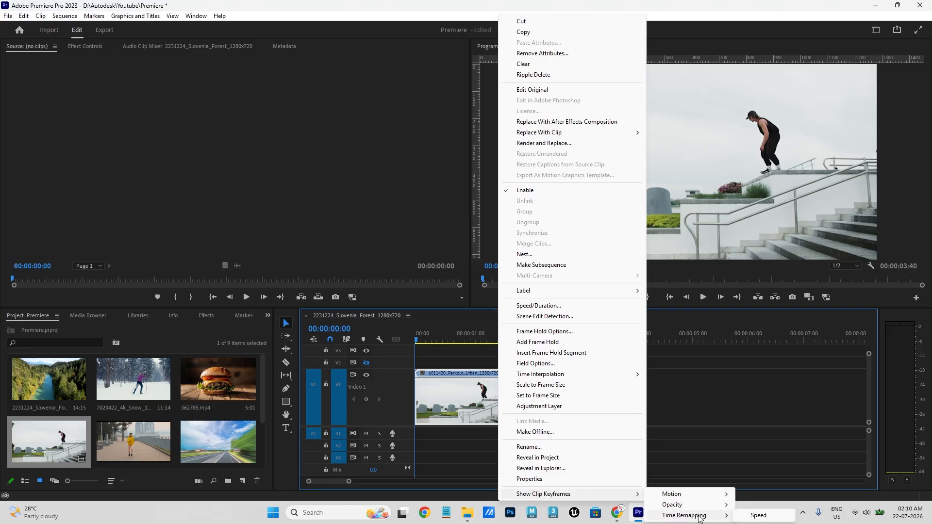
click(758, 517)
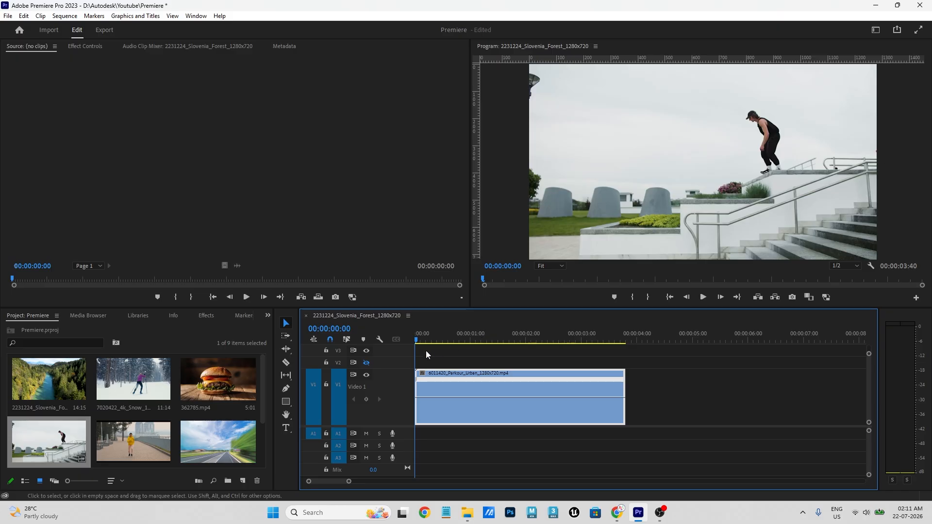
- Add speed keyframes around the jump and drag that section down to 18%, stretching the clip to 5:36
drag(430, 340, 530, 336)
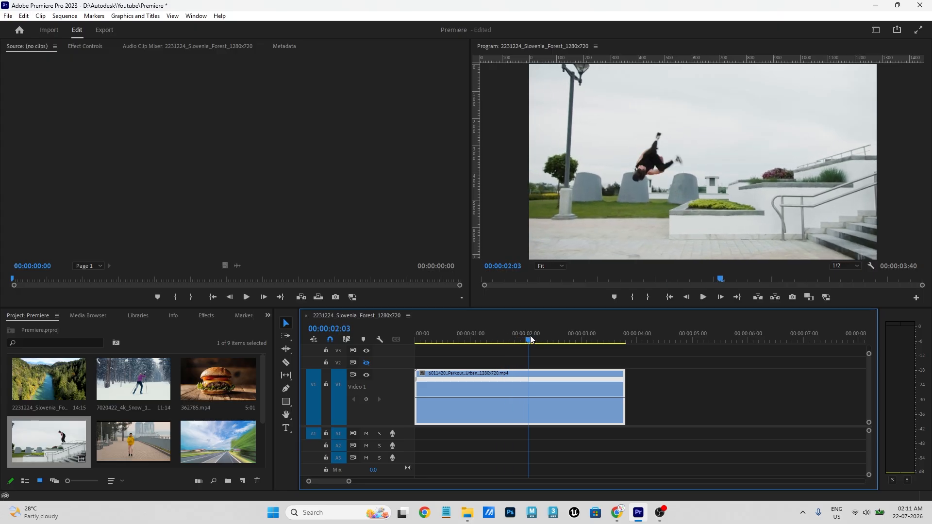
ctrl+click(529, 400)
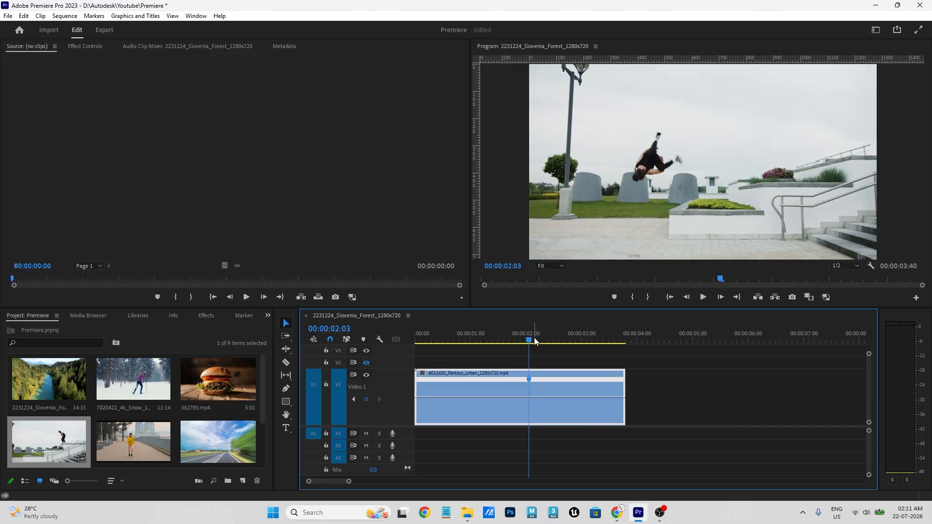
drag(534, 341, 557, 341)
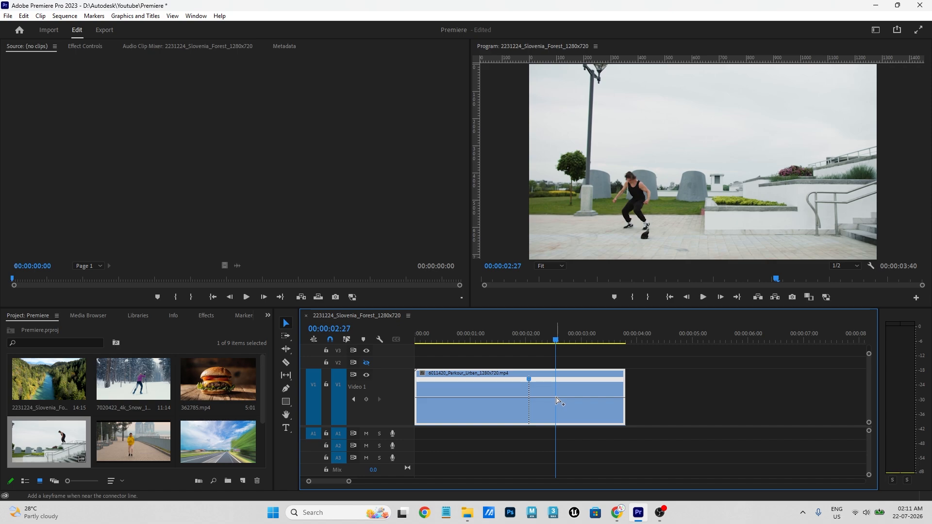
key(equal)
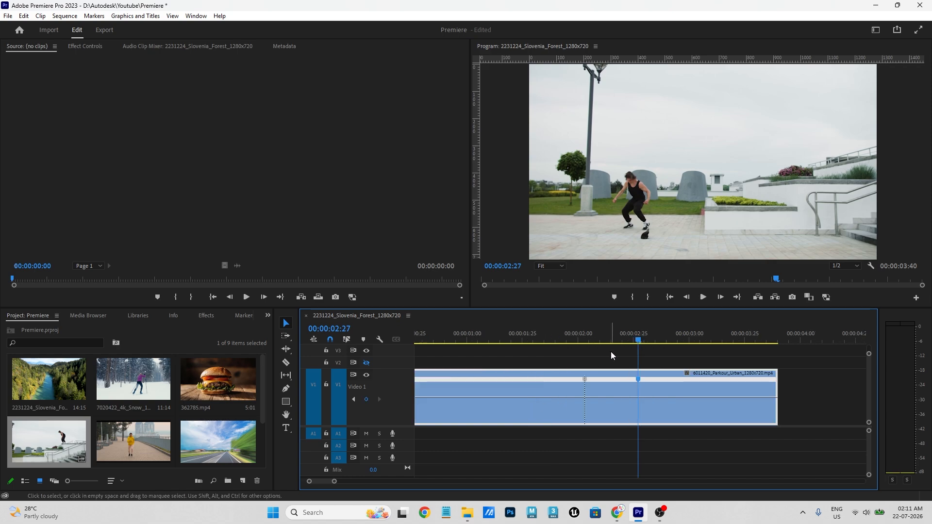
drag(609, 342, 612, 400)
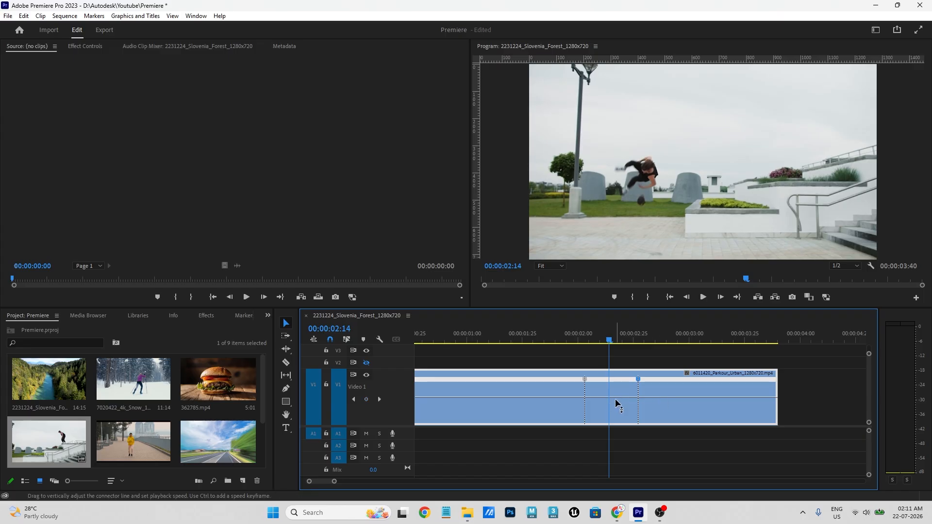
drag(616, 397, 616, 420)
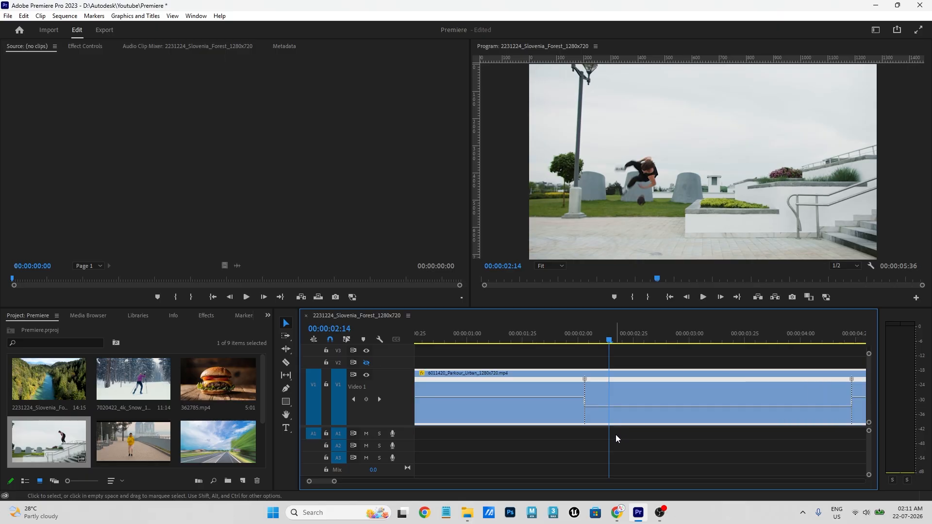
key(minus)
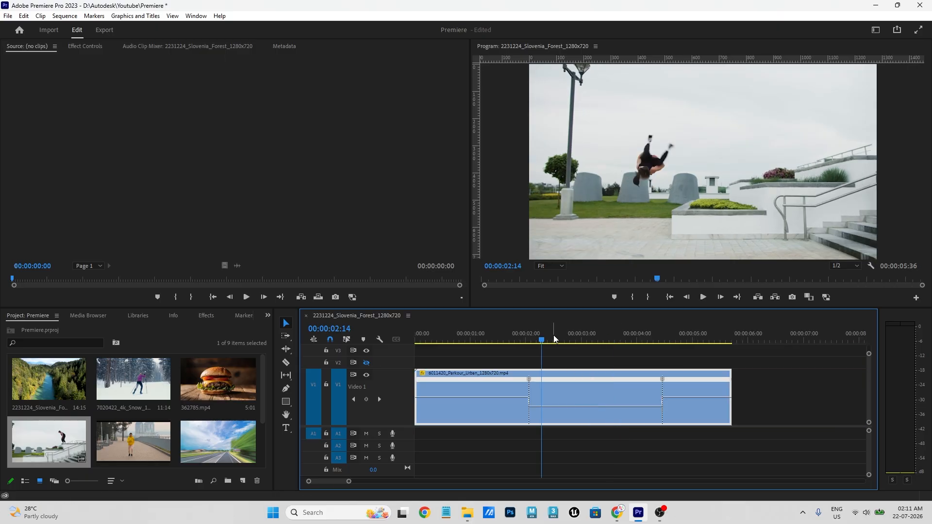
drag(555, 339, 390, 374)
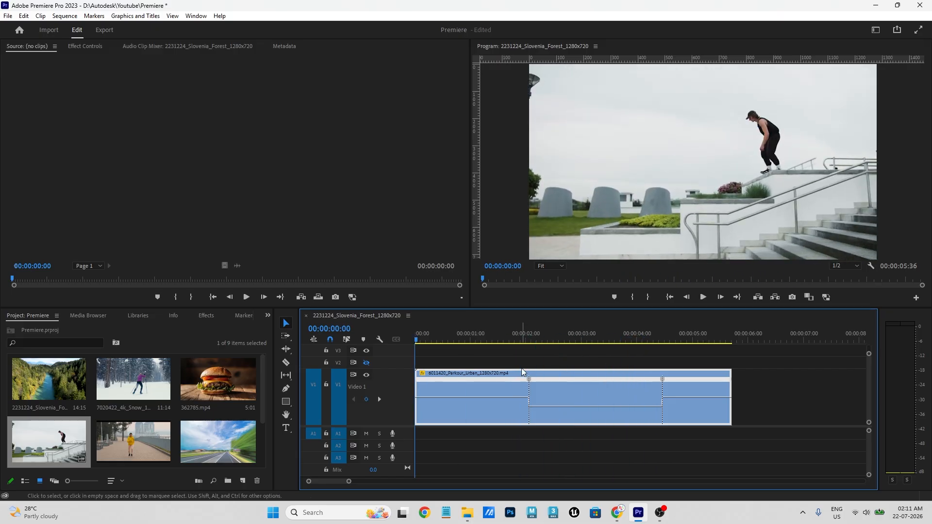
key(space)
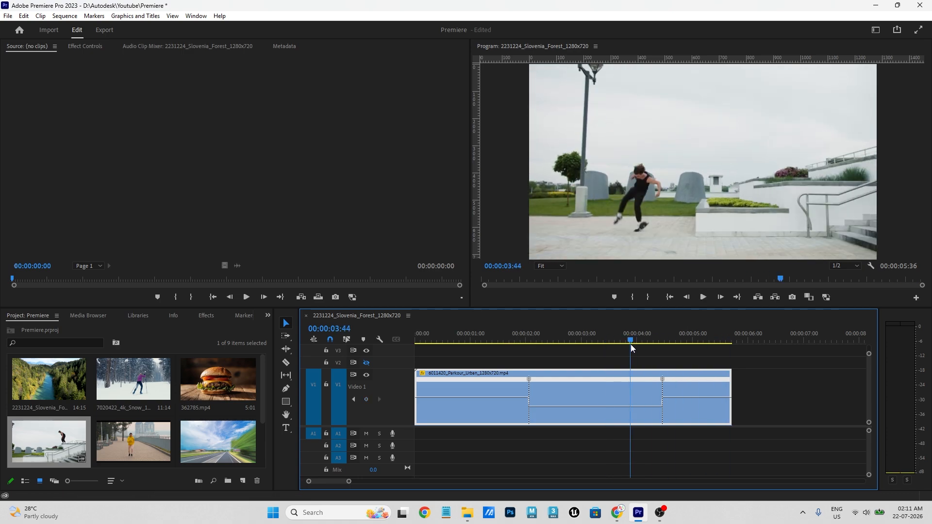
drag(630, 344, 653, 356)
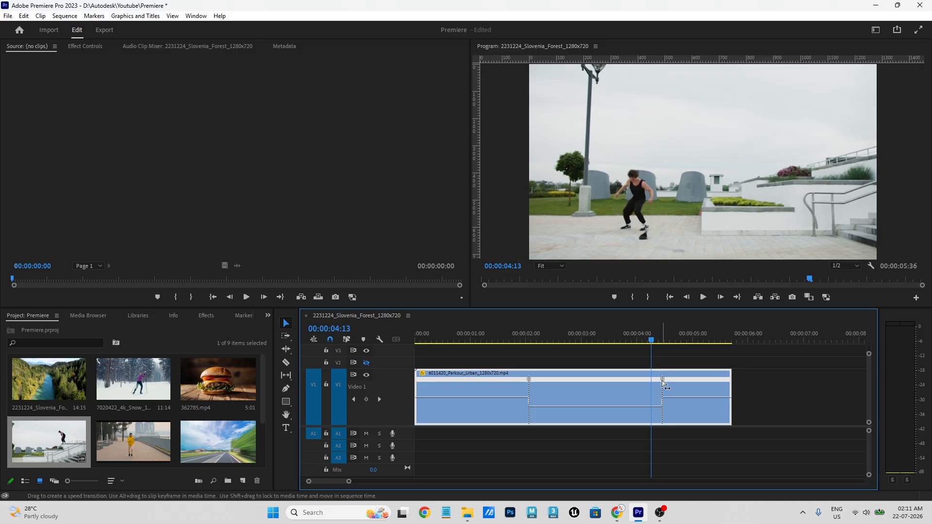
- Move the ending speed keyframe to about 00:00:04:11 and spread it into a gradual ramp
drag(662, 383, 651, 383)
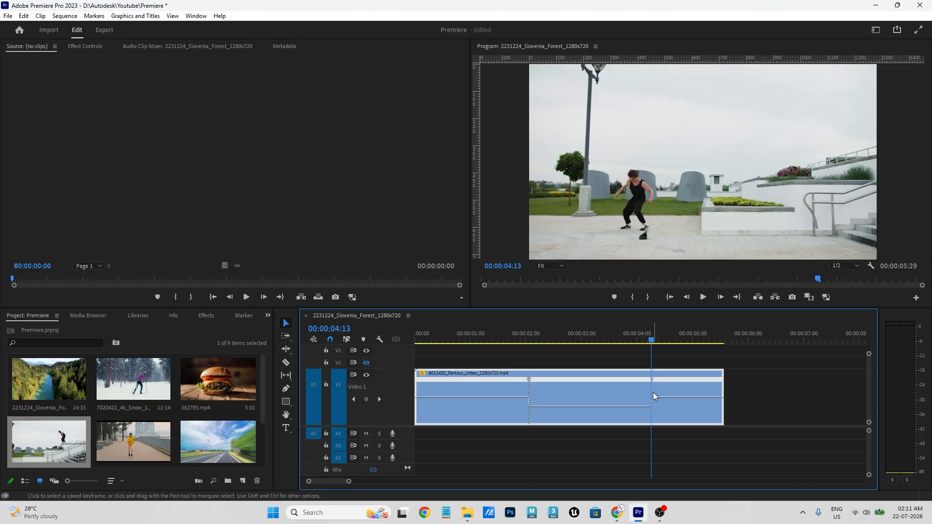
scroll(663, 380, up, 1)
scroll(663, 381, up, 1)
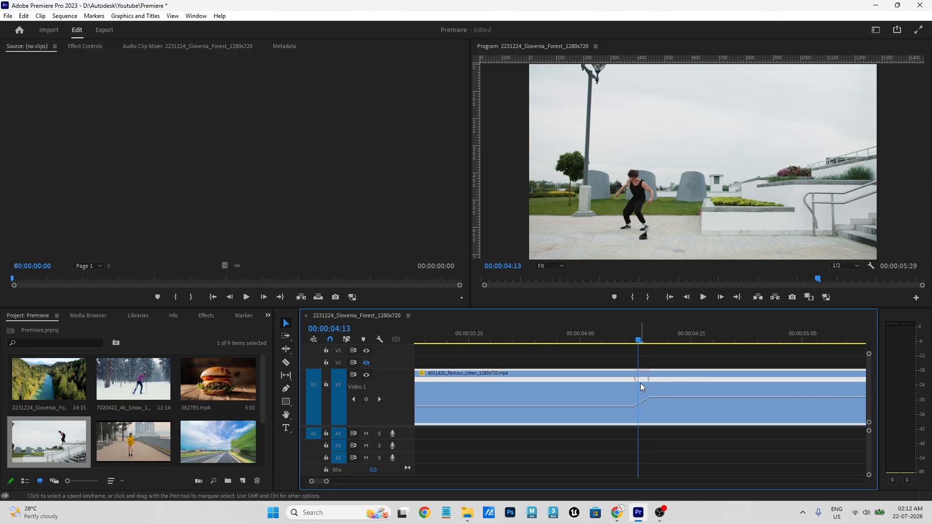
drag(637, 384, 628, 383)
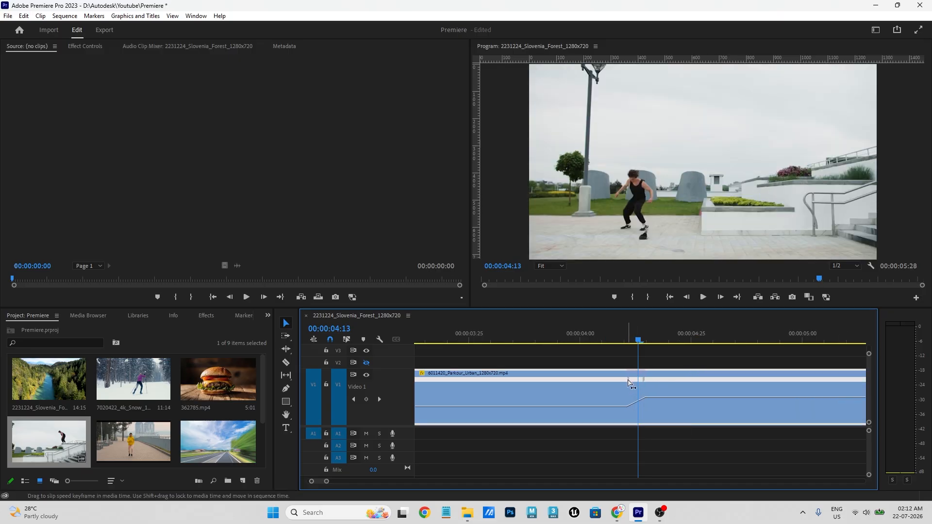
click(628, 335)
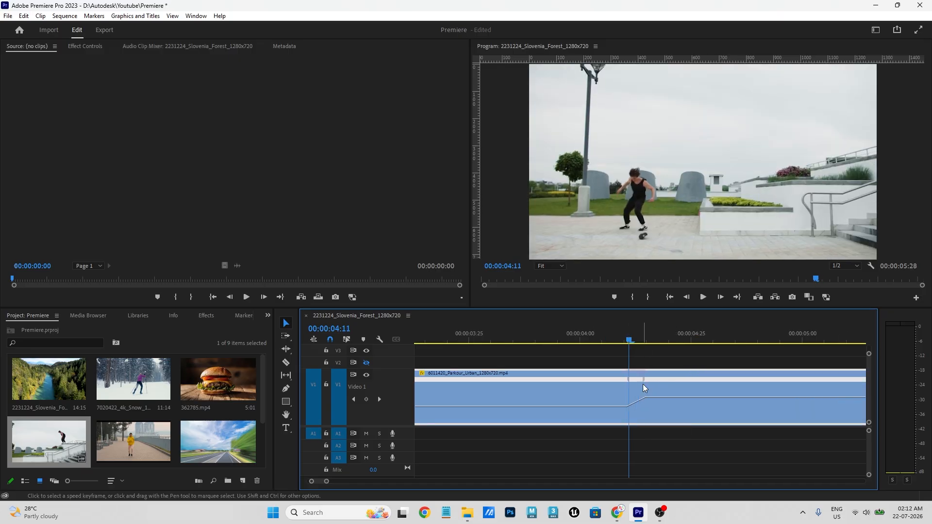
drag(645, 385, 658, 383)
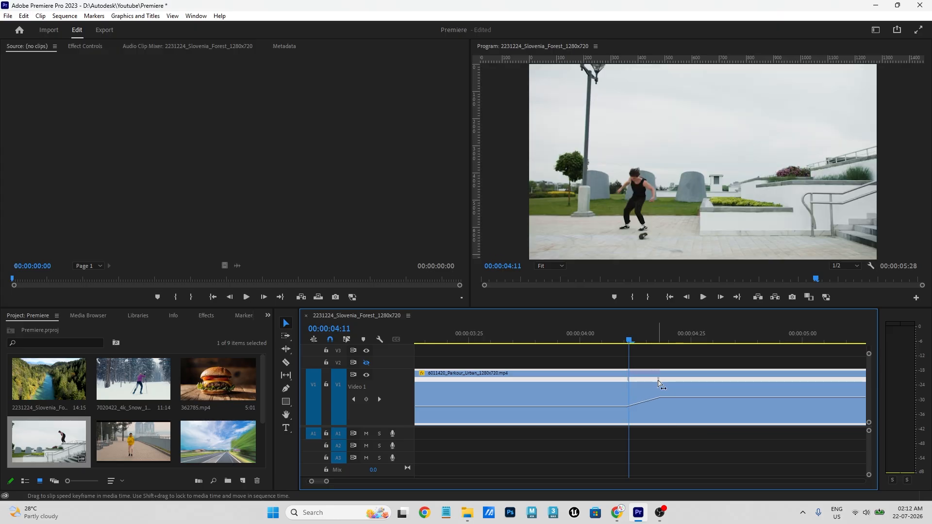
mouse_move(642, 343)
mouse_down()
mouse_move(623, 343)
mouse_move(655, 343)
mouse_move(630, 348)
mouse_up()
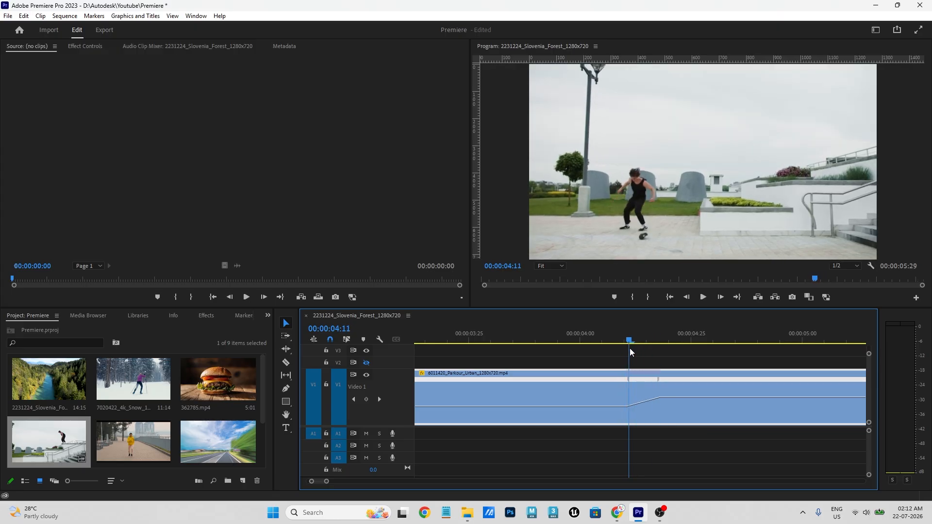
- Split the speed keyframe near 2 seconds into a gradual ramp and scrub through it
key(minus)
key(minus)
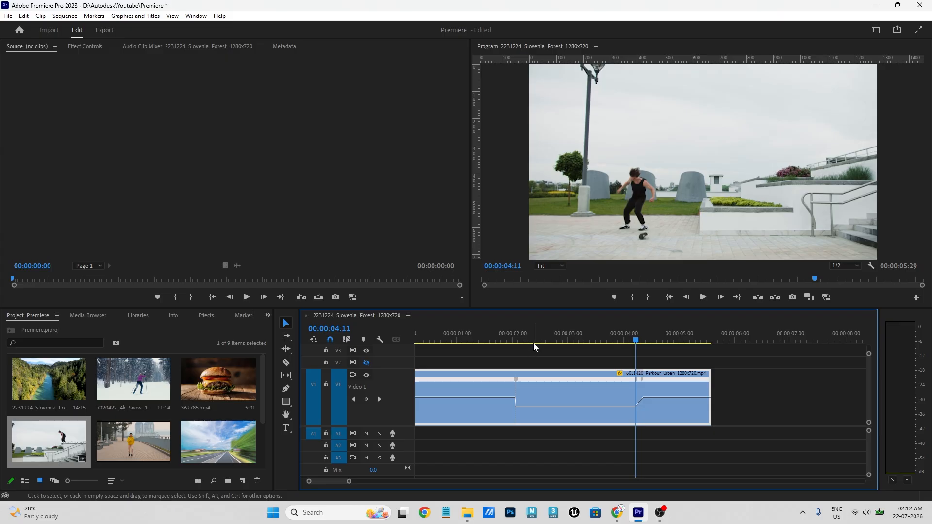
click(517, 340)
key(equal)
key(equal)
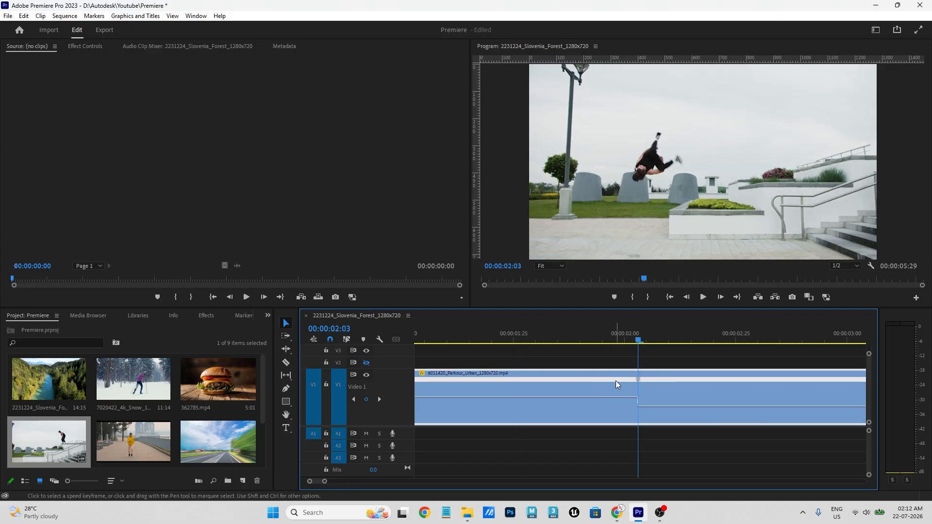
drag(639, 383, 619, 384)
drag(617, 338, 643, 339)
- Widen both speed ramp transitions further and play back the ramped clip
key(minus)
key(minus)
drag(532, 341, 517, 339)
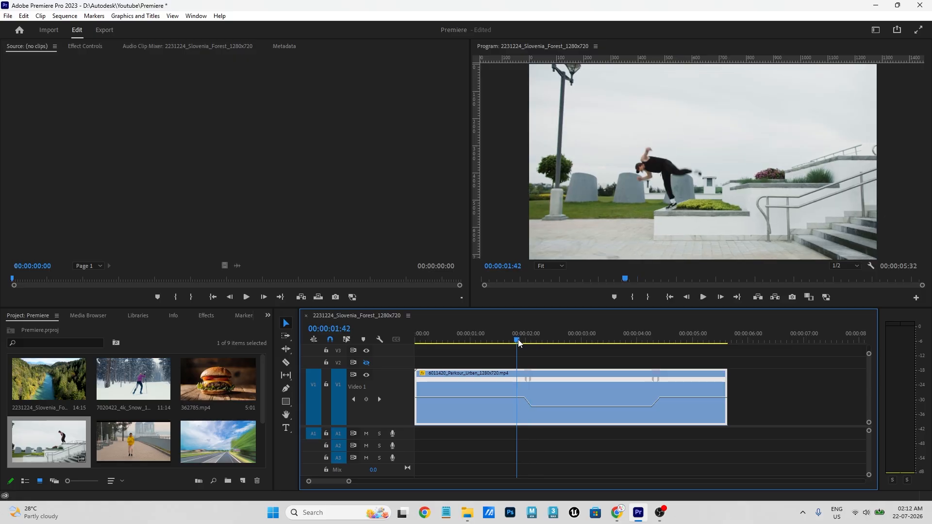
drag(529, 384, 520, 383)
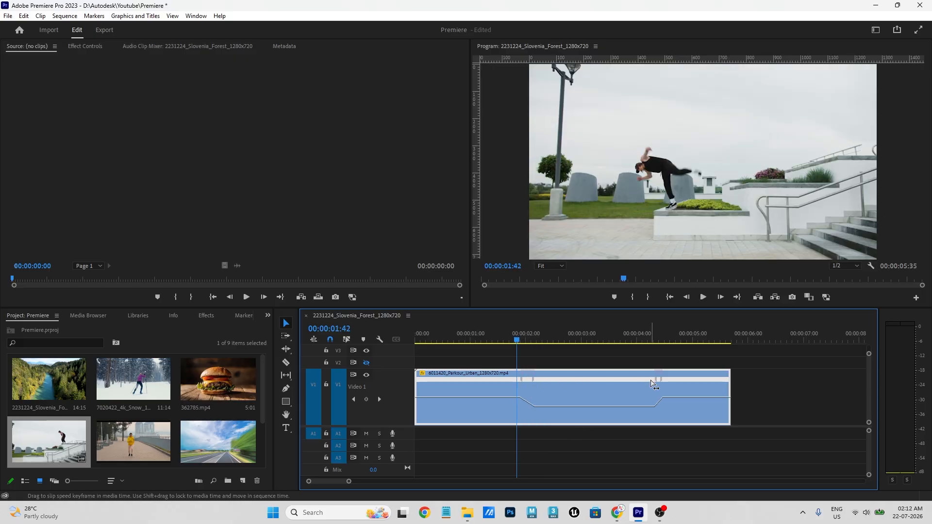
drag(664, 386, 666, 385)
key(space)
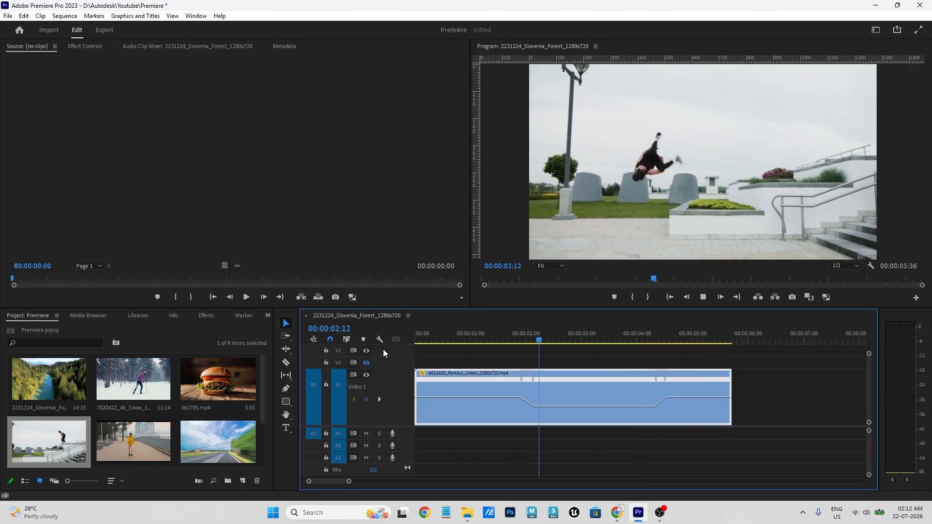
key(space)
drag(529, 340, 398, 368)
key(space)
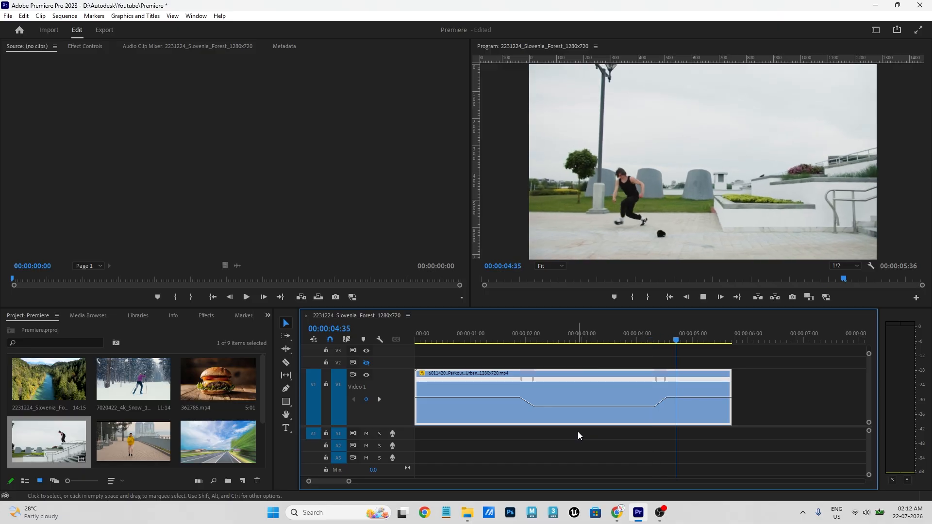
key(space)
drag(687, 341, 582, 353)
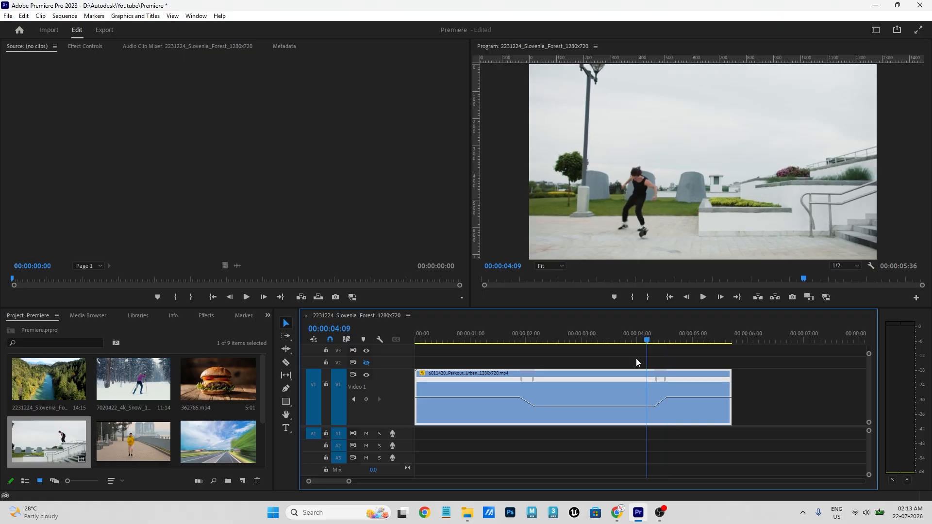
drag(636, 359, 415, 365)
key(space)
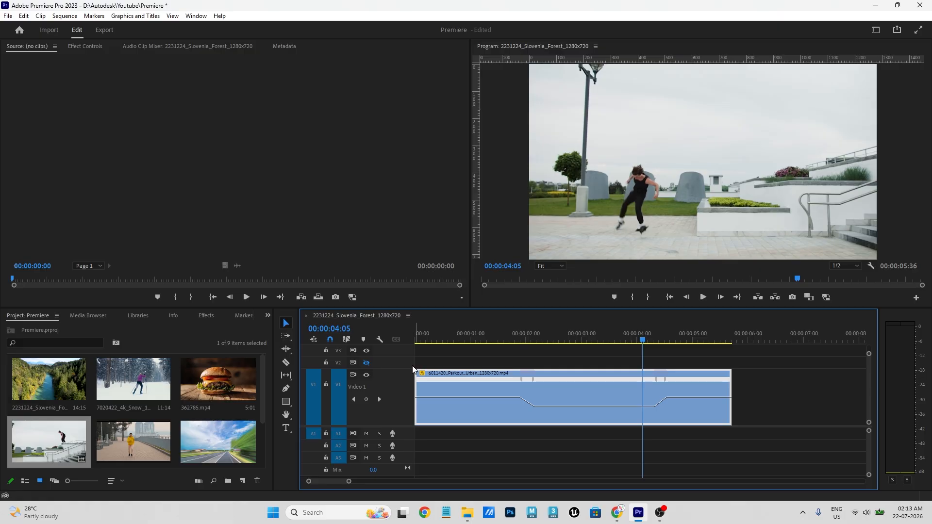
click(505, 335)
key(space)
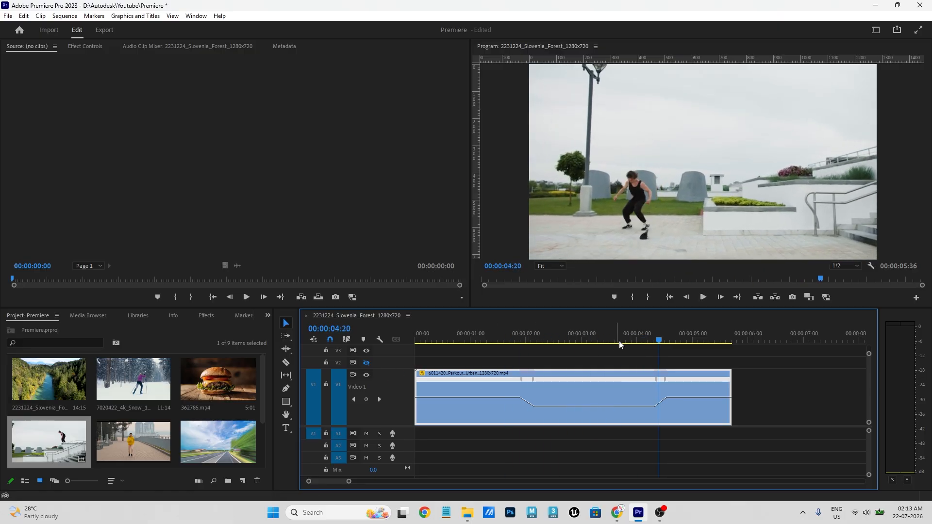
drag(656, 340, 660, 341)
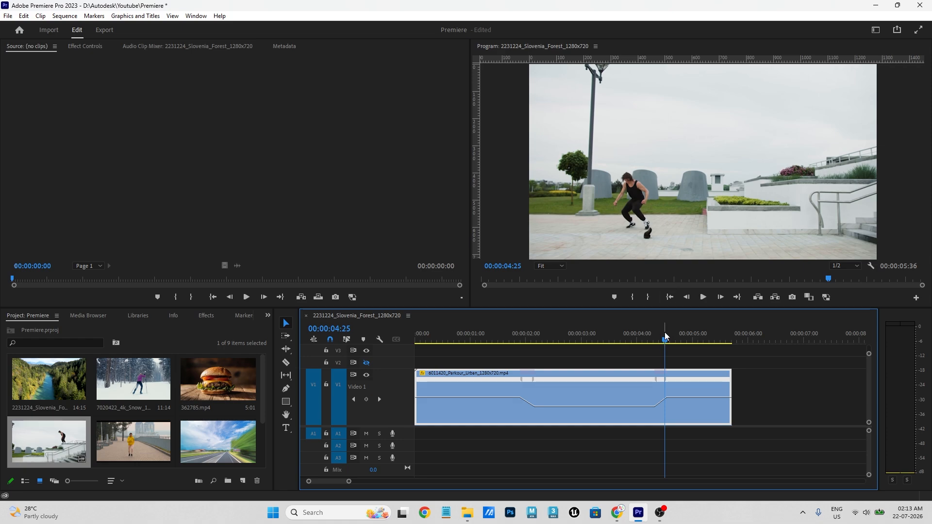
drag(665, 336, 665, 365)
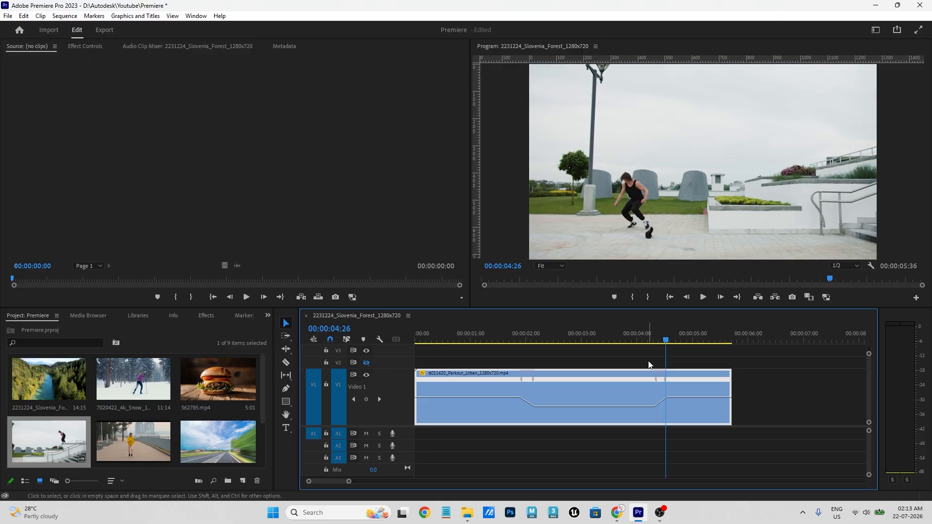
- Razor the parkour clip at 00:00:04:27 and delete the trailing piece
key(c)
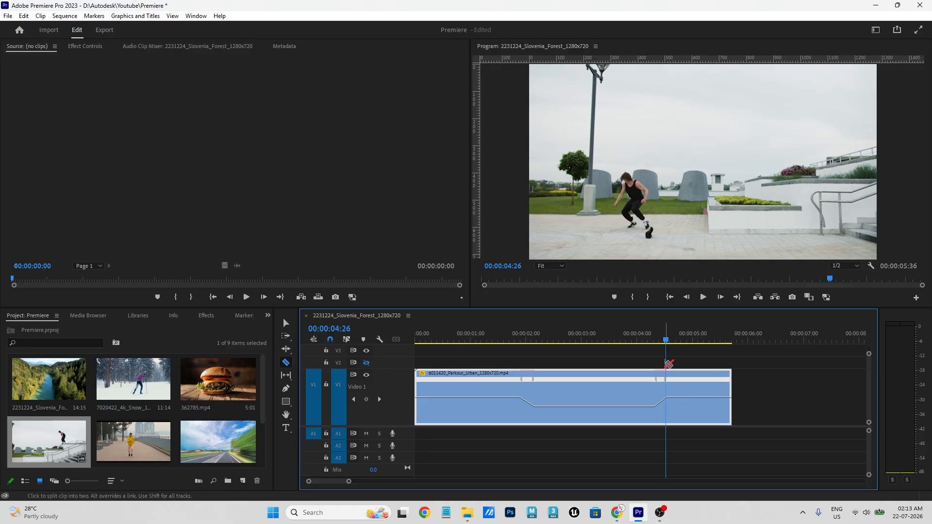
drag(664, 339, 668, 342)
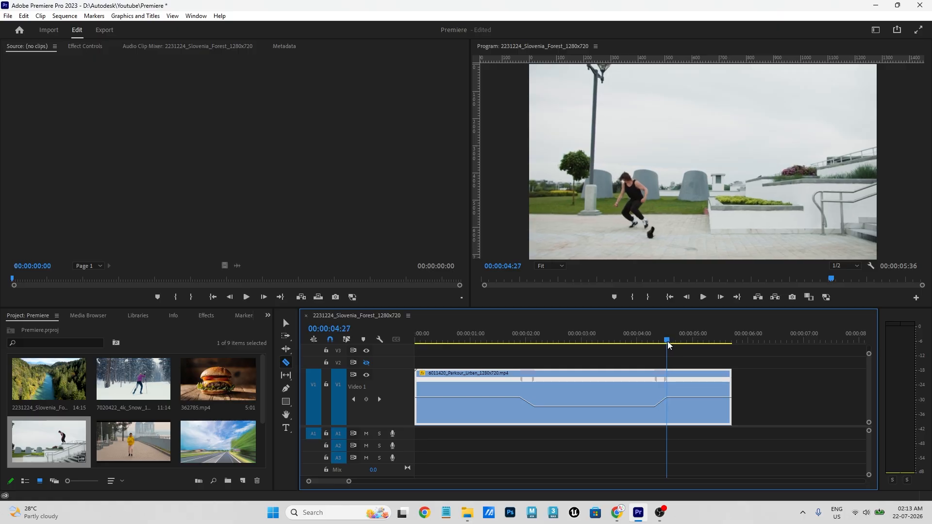
click(668, 399)
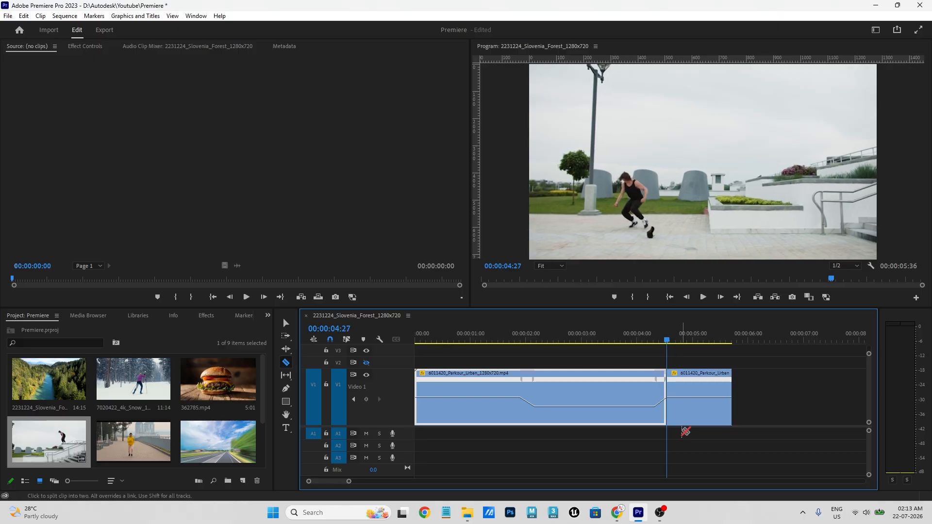
key(v)
click(689, 418)
key(Delete)
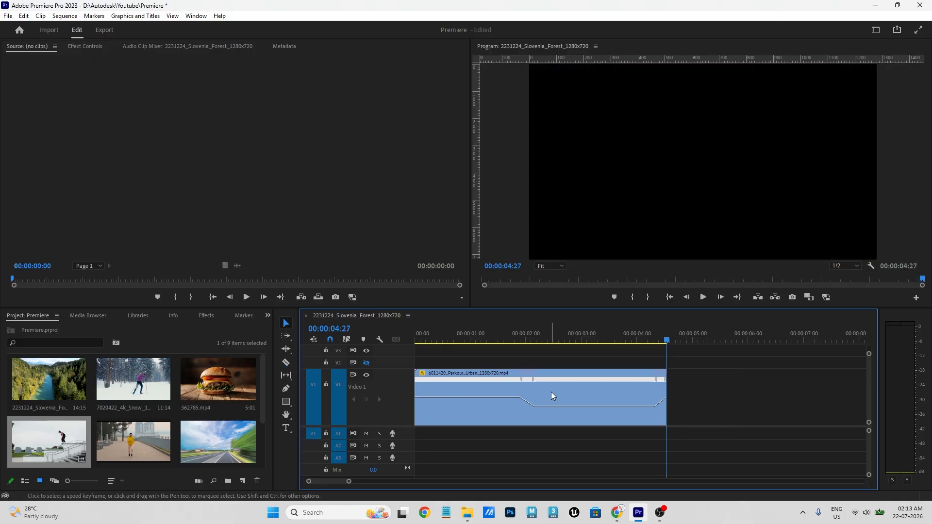
- Place a copy of the clip after the original and set its speed to reversed (-100%)
drag(436, 391, 723, 388)
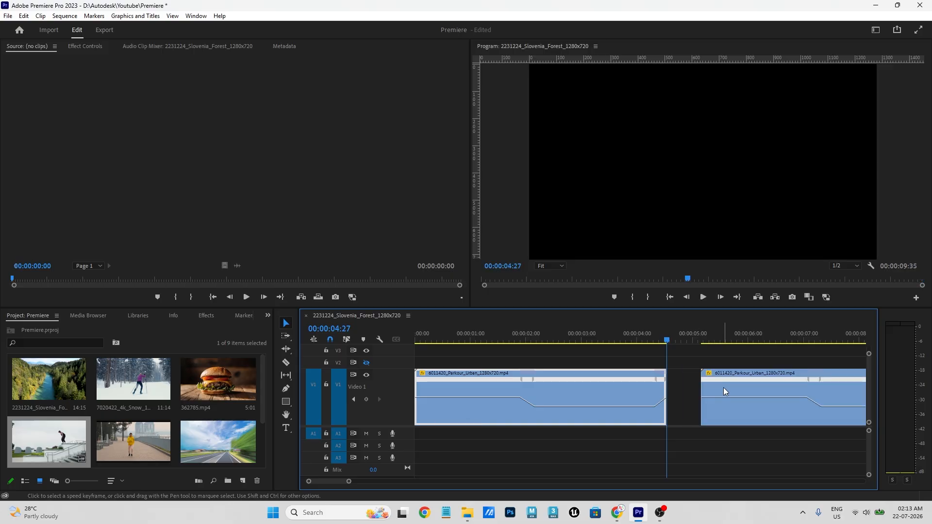
click(745, 395)
right_click(744, 391)
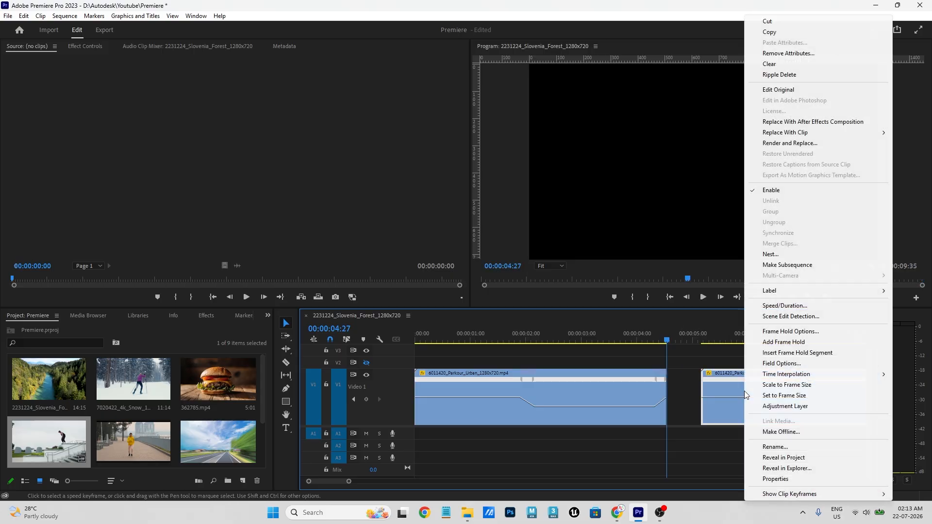
click(772, 306)
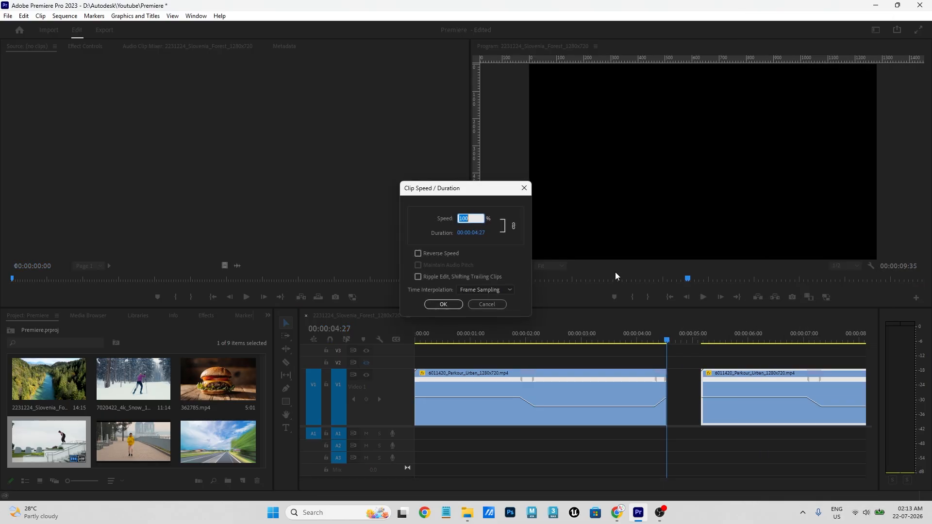
click(444, 254)
click(443, 306)
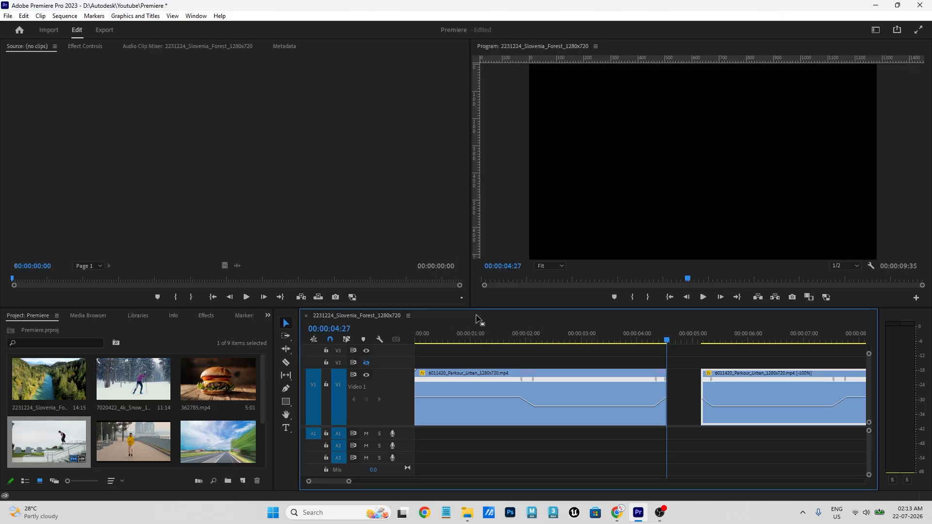
- Zoom out and delete the gap between the original and the reversed copy
key(minus)
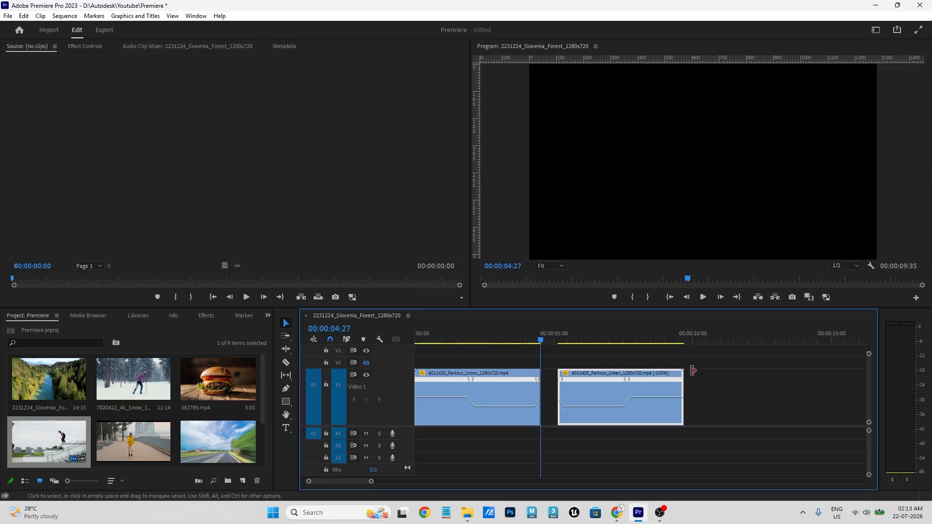
click(549, 387)
key(Delete)
- Play back the sequence, rewatching the join and stopping at 00:00:07:21 in the reversed copy
drag(548, 333, 378, 350)
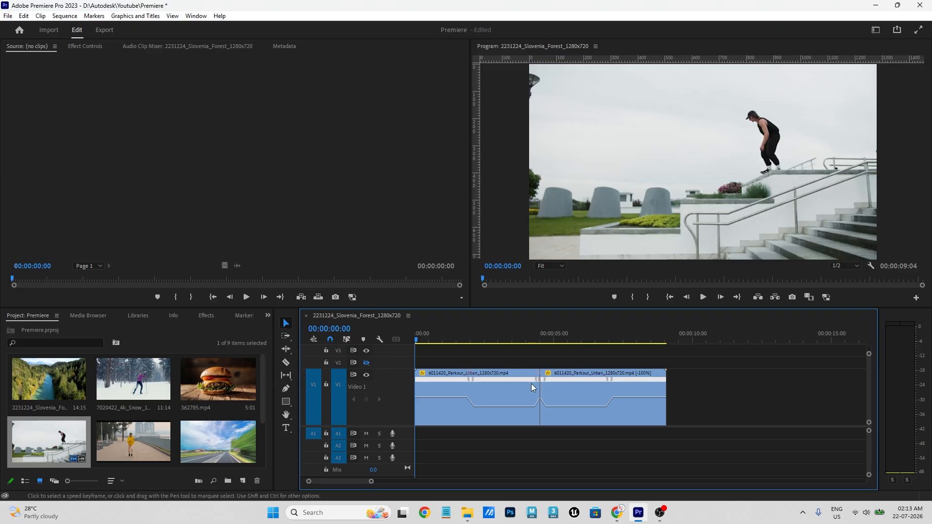
key(space)
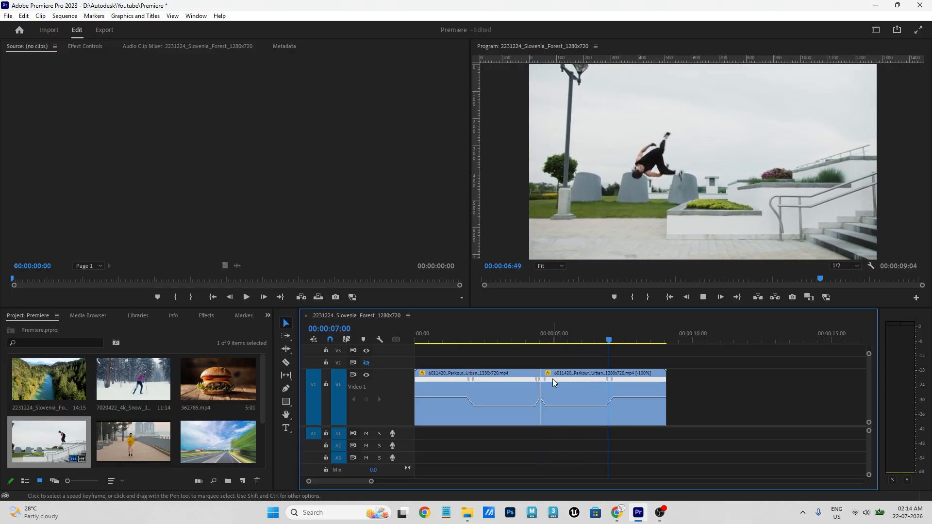
click(555, 332)
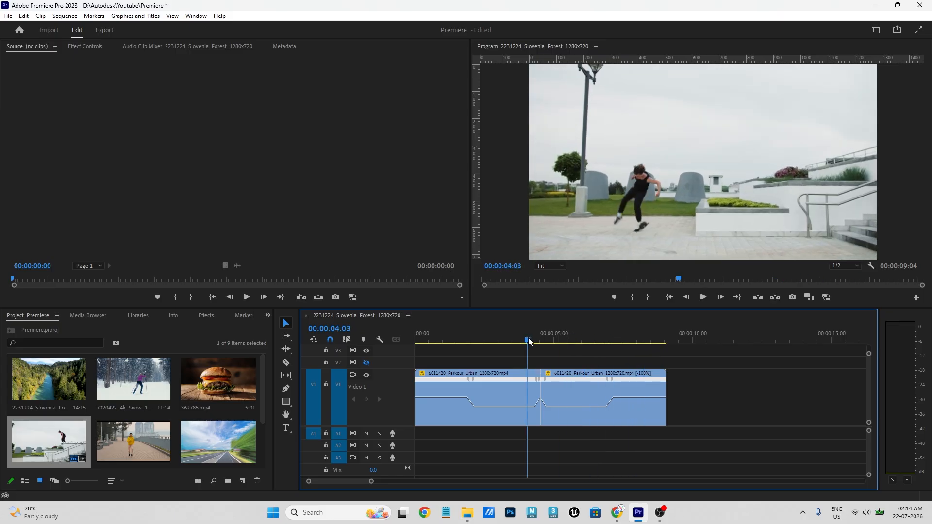
click(485, 339)
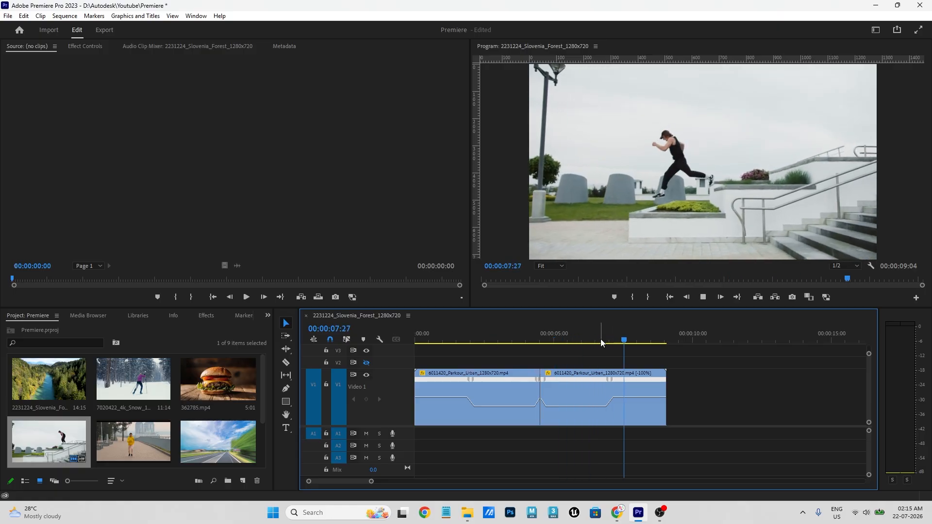
click(620, 338)
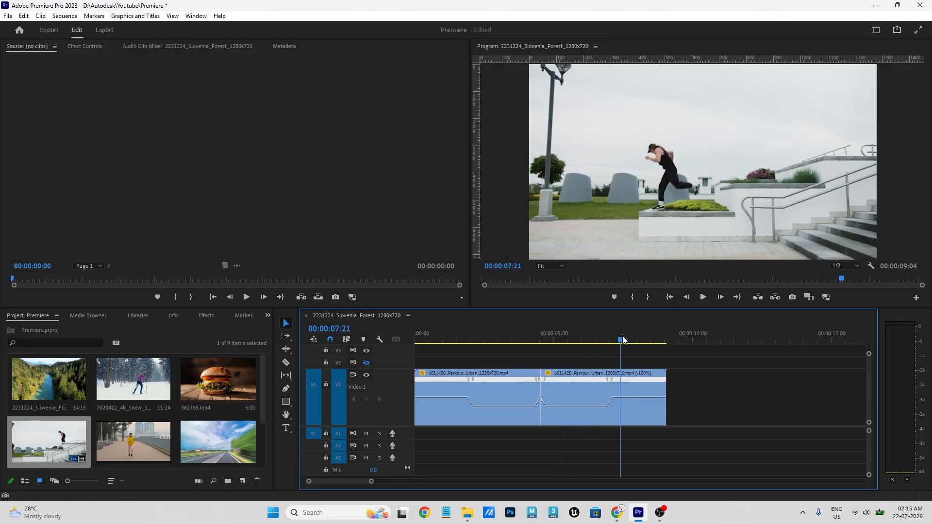